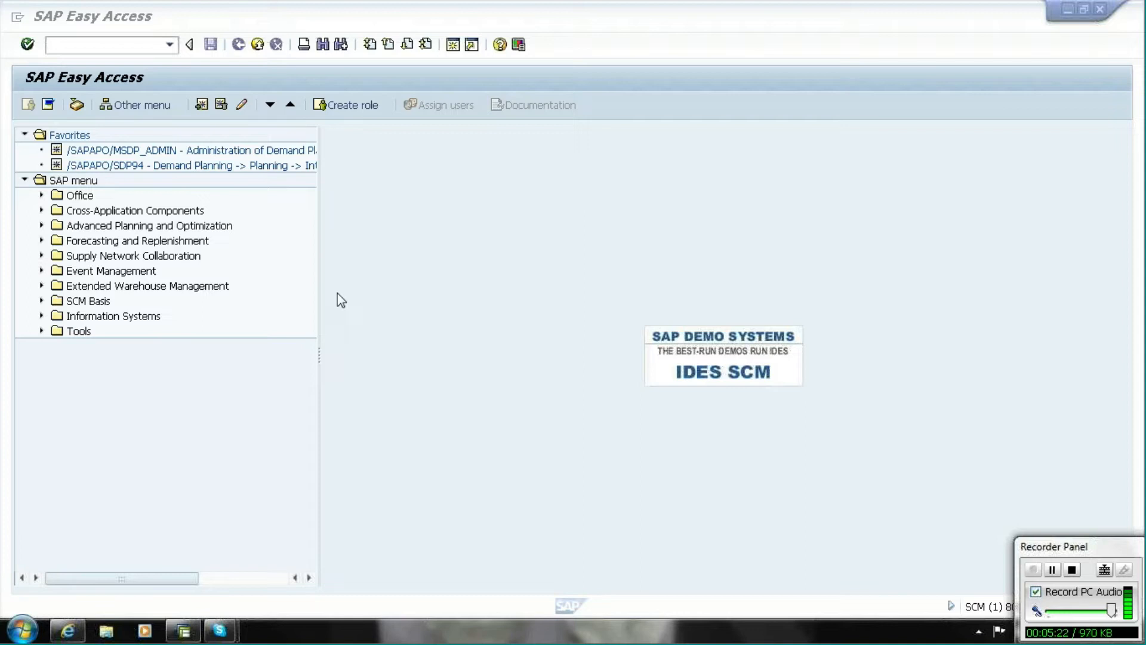
Open the Administration of Demand Planning transaction and show the planning object structures instead of the planning areas.
{"action": "double_click", "coordinate": [197, 153]}
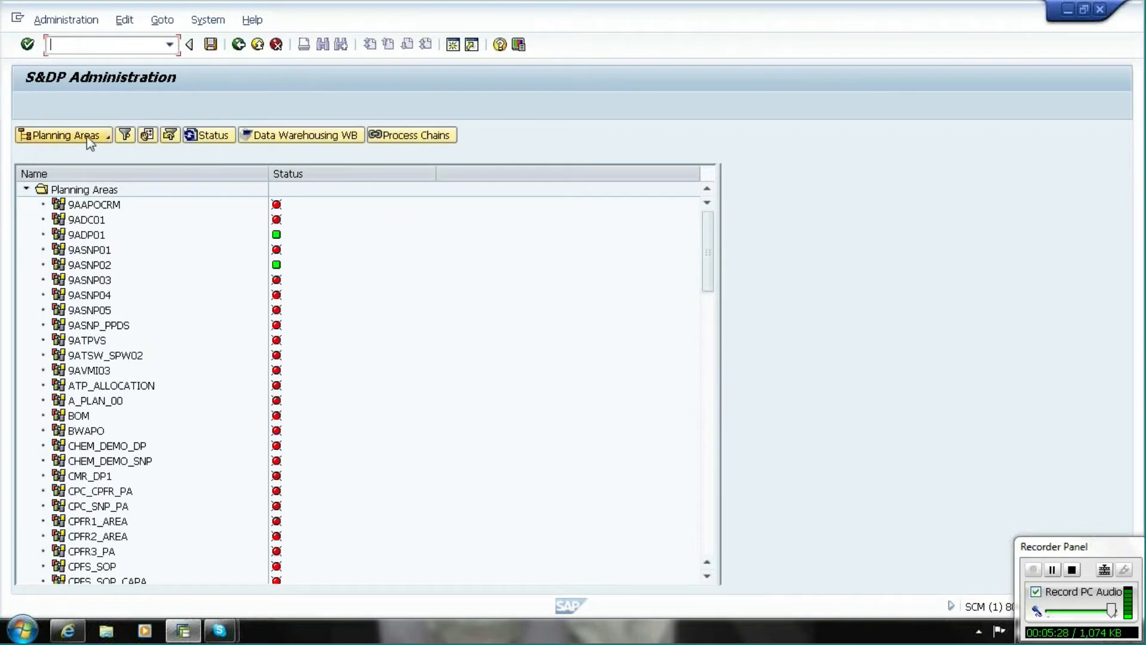
{"action": "left_click", "coordinate": [89, 139]}
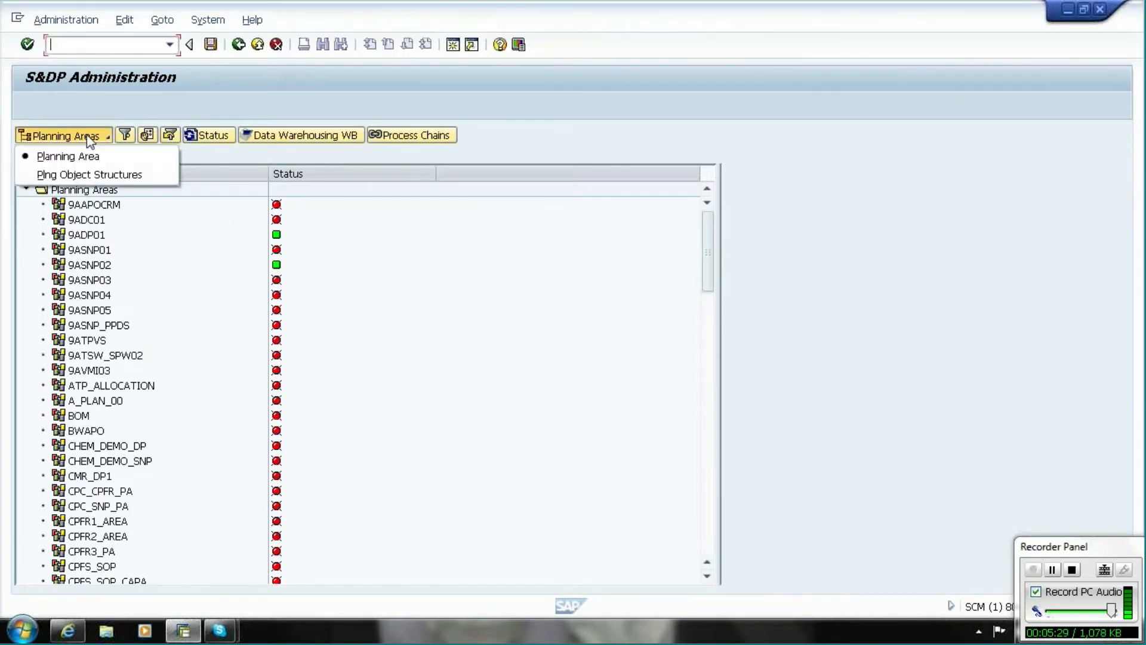
{"action": "left_click", "coordinate": [93, 177]}
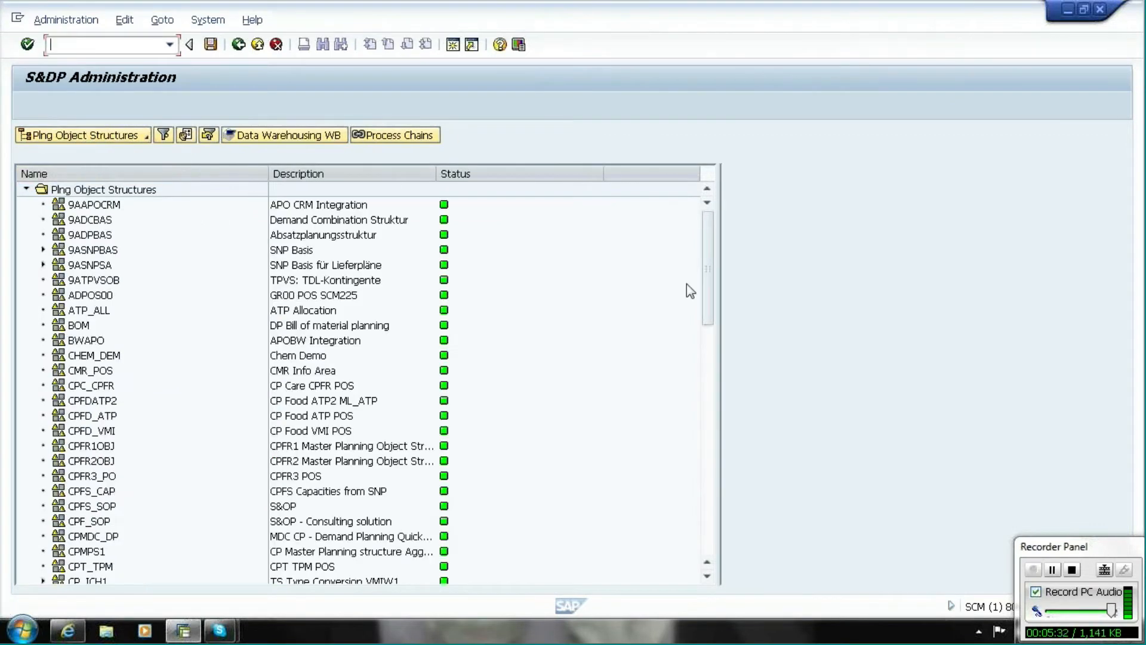
Display the configuration of the planning object structure ZAPO1.
{"action": "left_click_drag", "start_coordinate": [711, 316], "coordinate": [712, 551]}
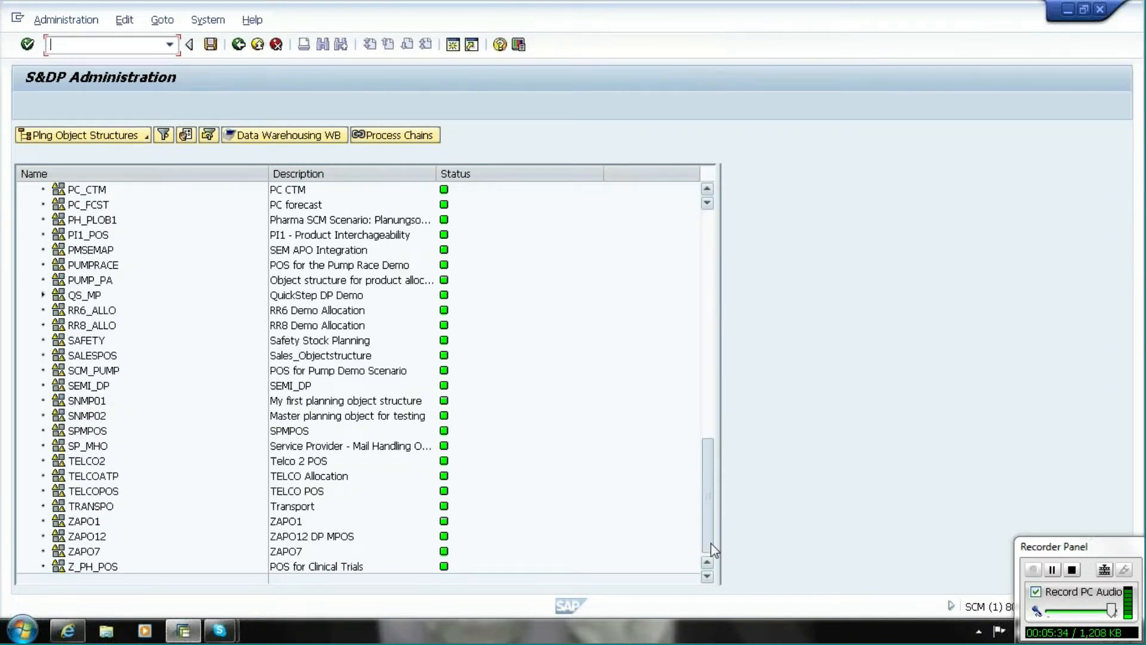
{"action": "left_click", "coordinate": [87, 552]}
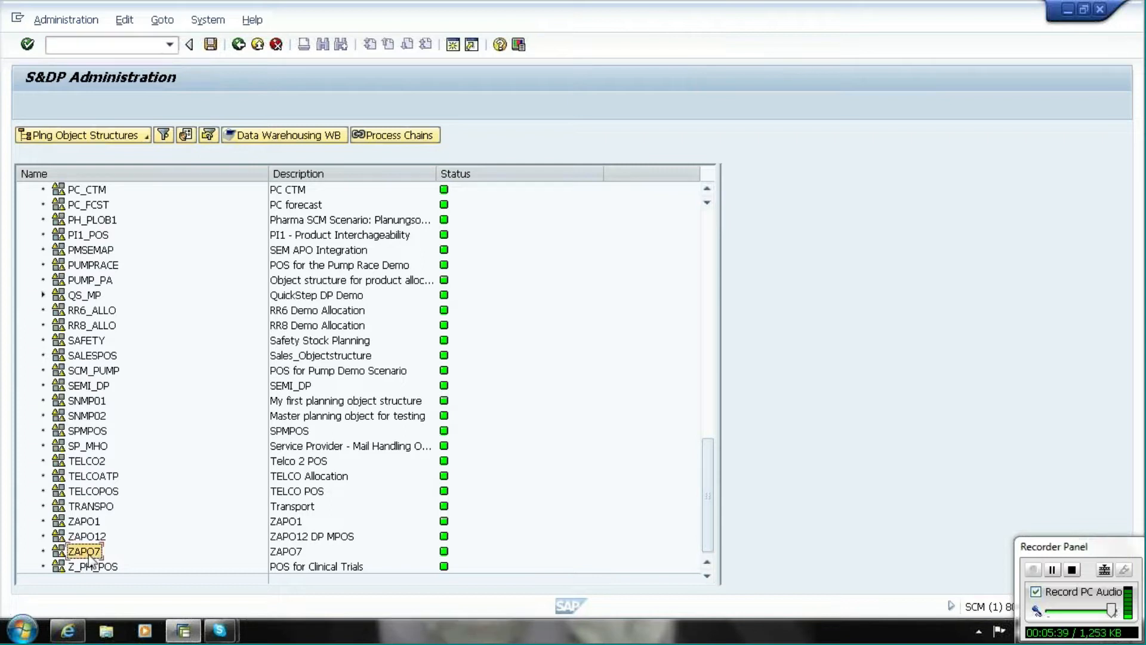
{"action": "left_click", "coordinate": [88, 525]}
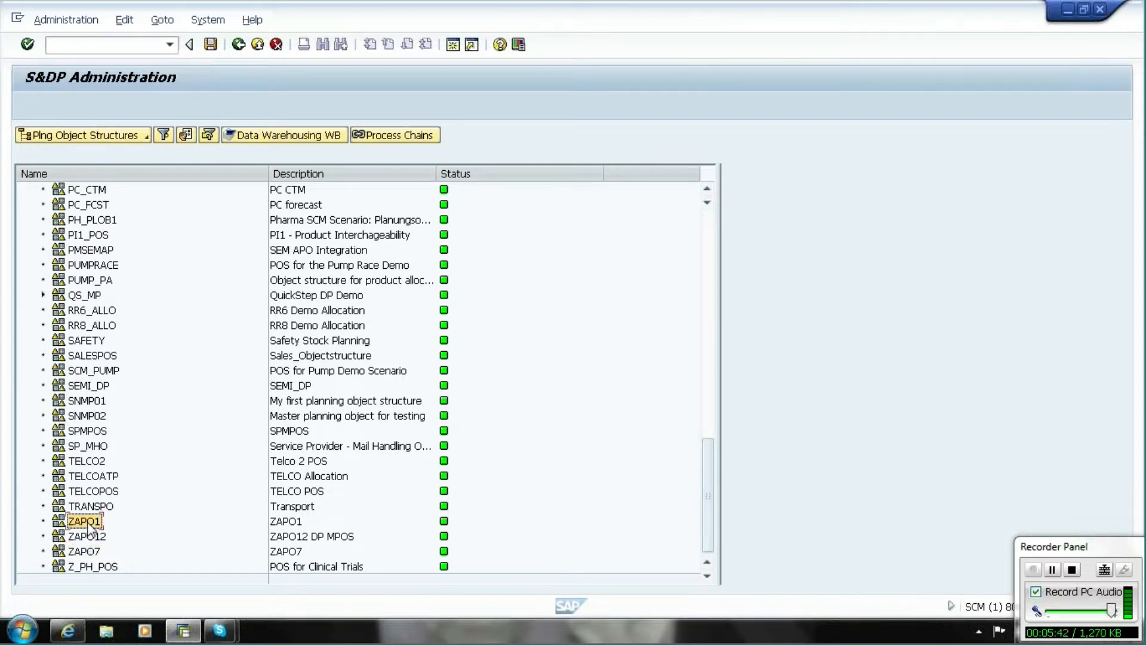
{"action": "right_click", "coordinate": [89, 526]}
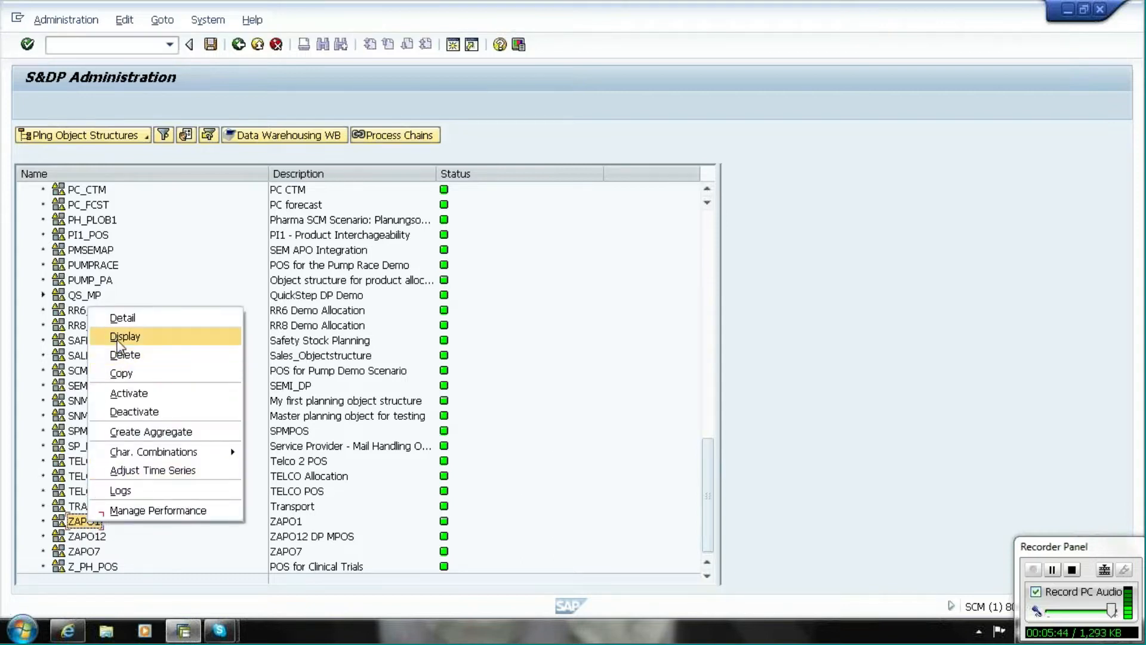
{"action": "left_click", "coordinate": [122, 337]}
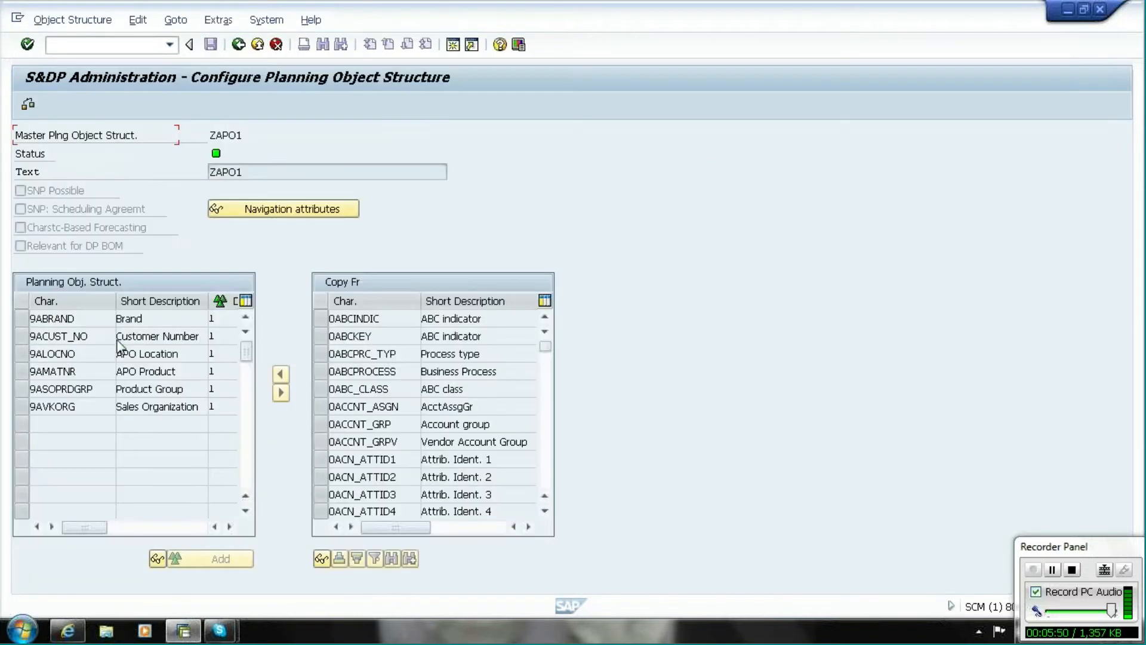
Check the product and location InfoObject assignment of ZAPO1, close it without changes, and exit to the SAP Easy Access screen.
{"action": "left_click", "coordinate": [136, 22]}
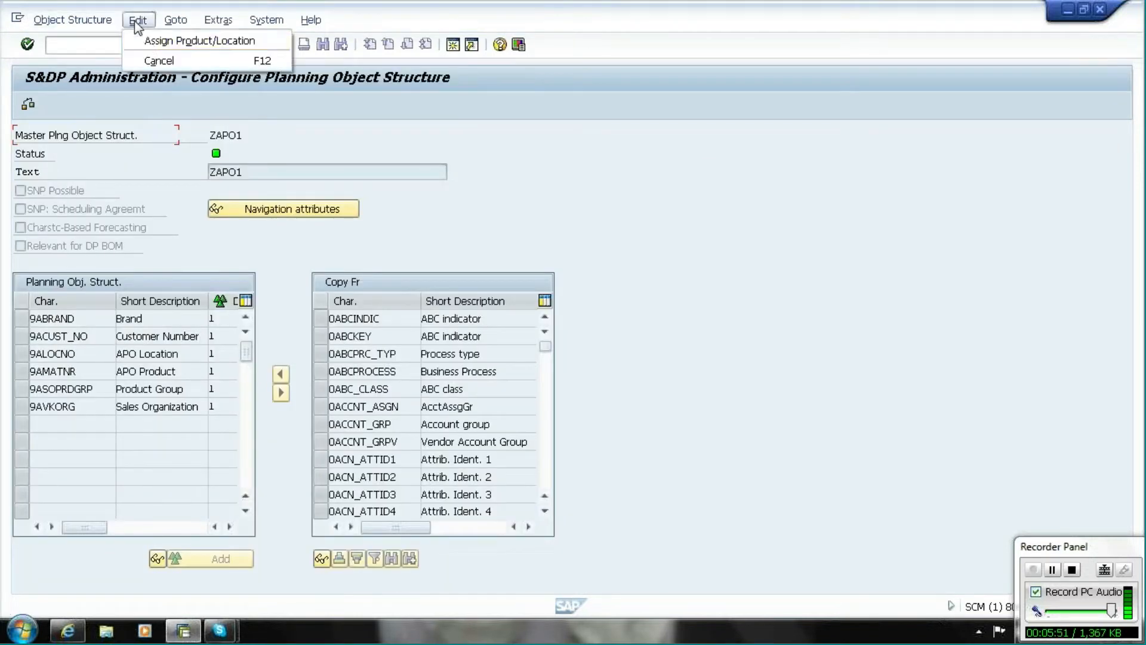
{"action": "left_click", "coordinate": [146, 38]}
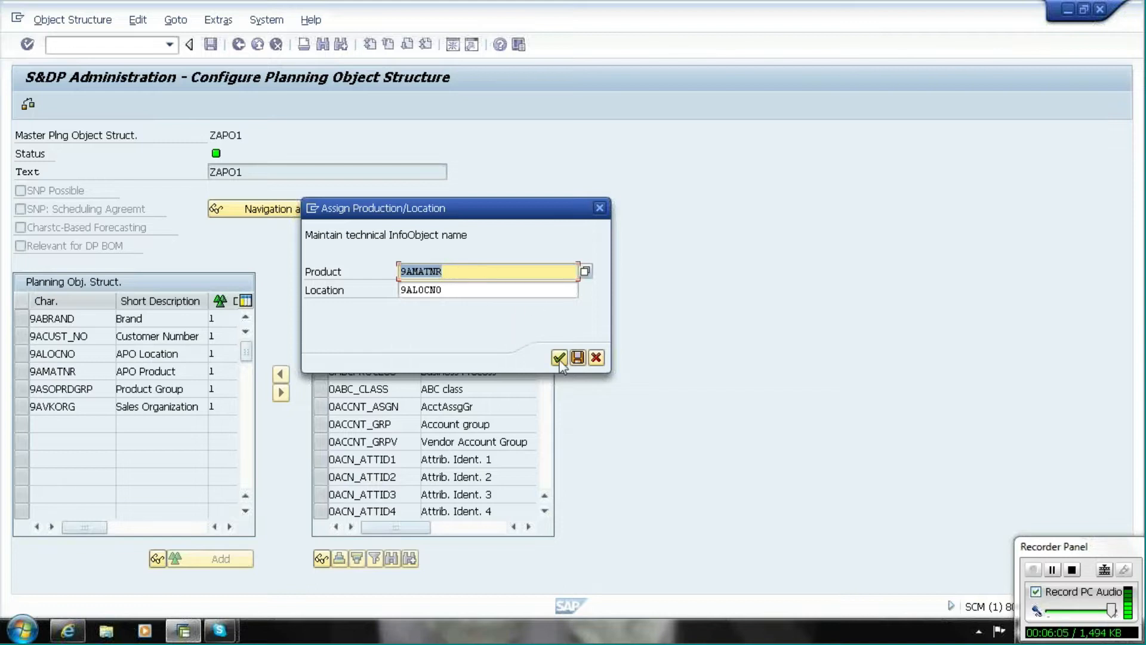
{"action": "left_click", "coordinate": [596, 358]}
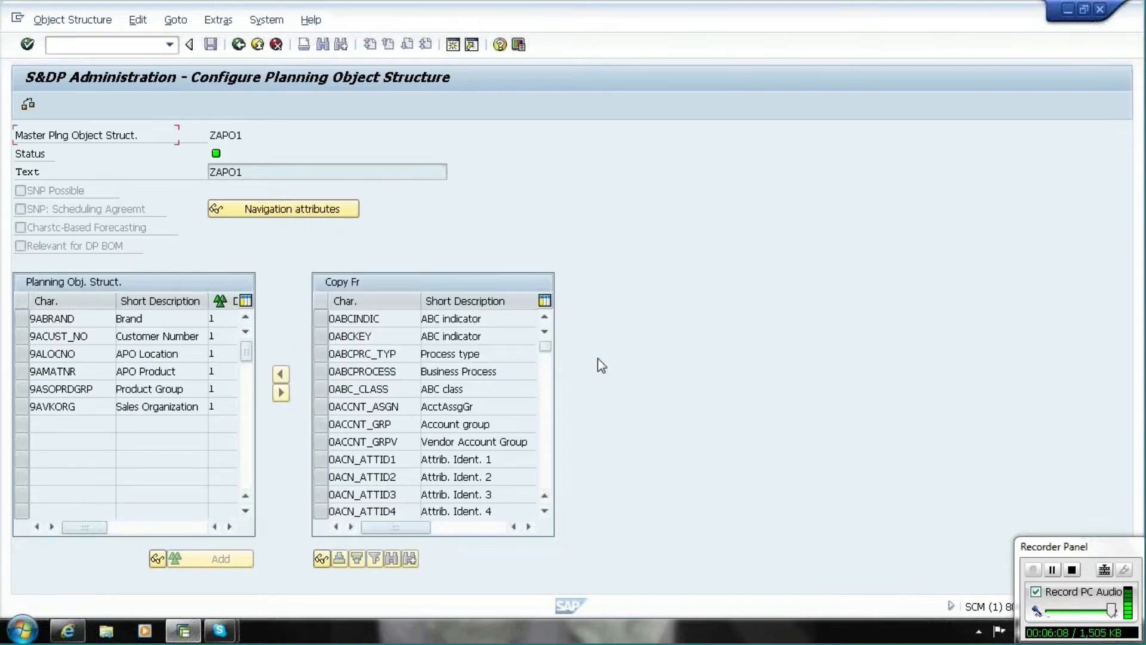
{"action": "left_click", "coordinate": [259, 46]}
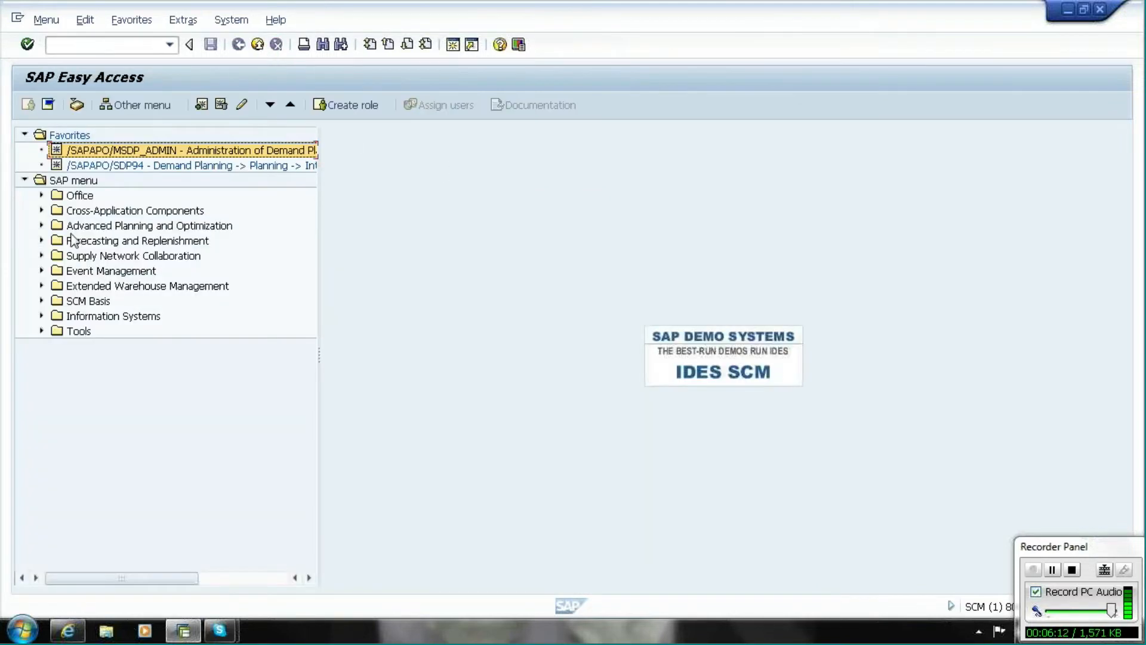
Open the Maintain Forecast Profile transaction from the Demand Planning environment under Advanced Planning and Optimization.
{"action": "left_click", "coordinate": [42, 226]}
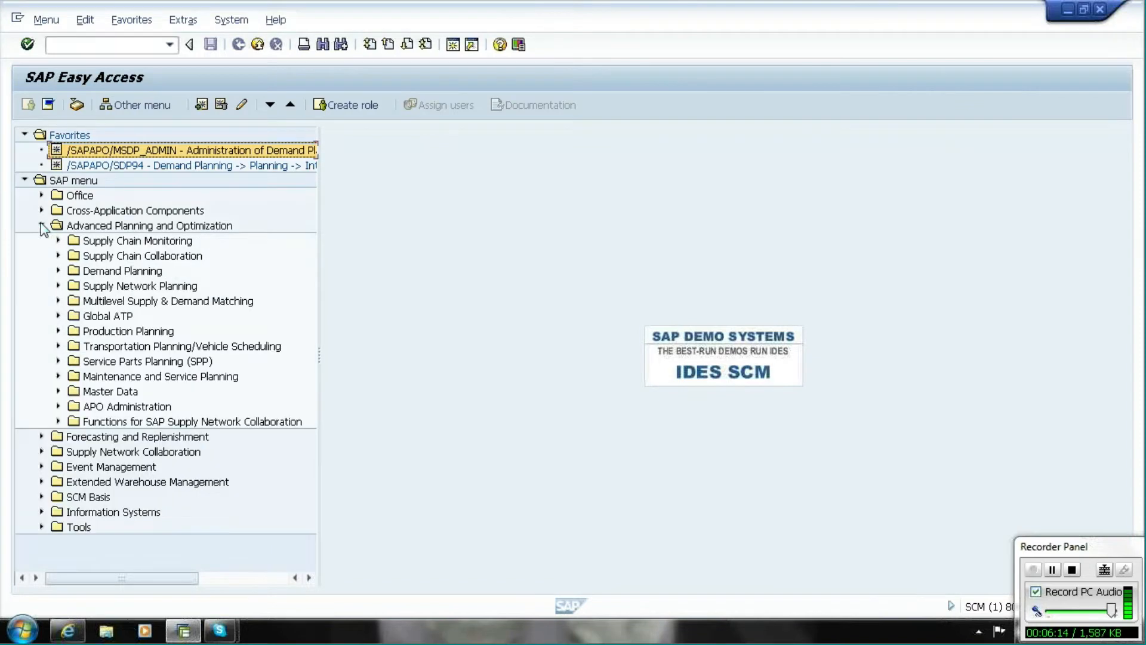
{"action": "left_click", "coordinate": [58, 271]}
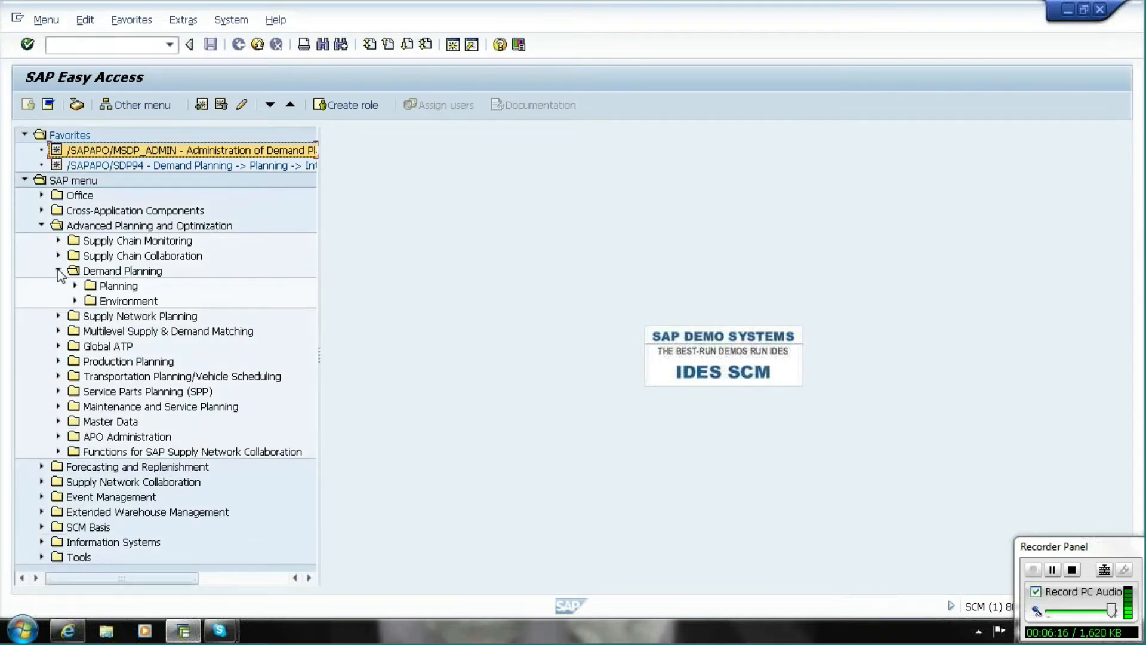
{"action": "left_click", "coordinate": [75, 301]}
{"action": "double_click", "coordinate": [214, 332]}
Enter planning area ZAPO1 and load its existing master forecast profile ZAPO1.
{"action": "type", "text": "zapo1"}
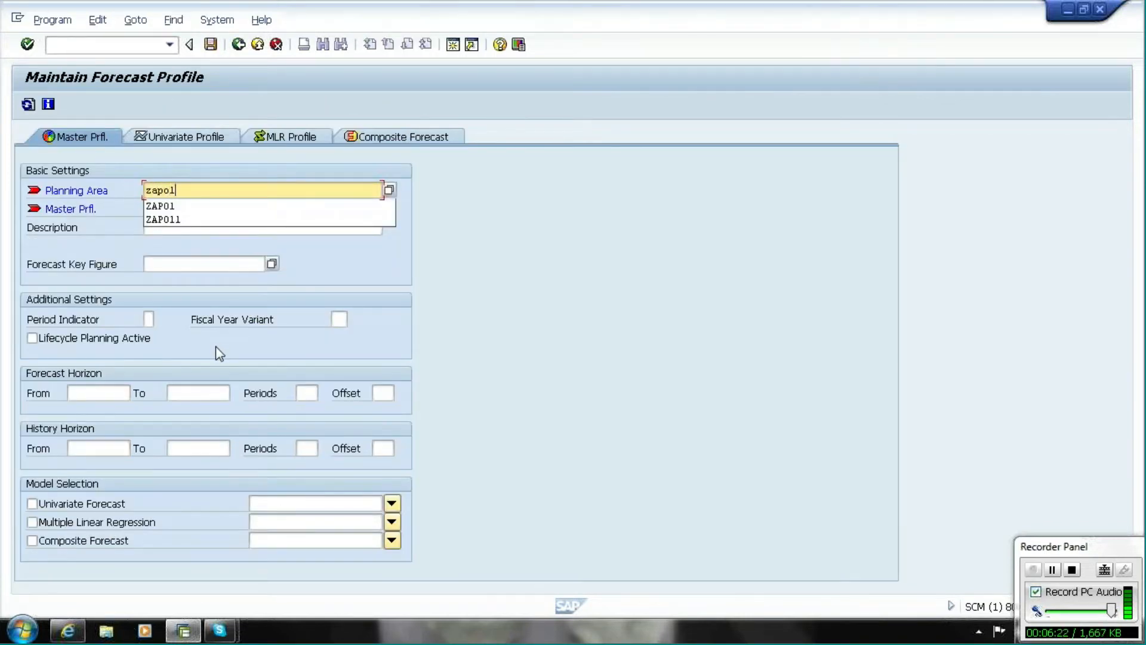
{"action": "left_click", "coordinate": [185, 208]}
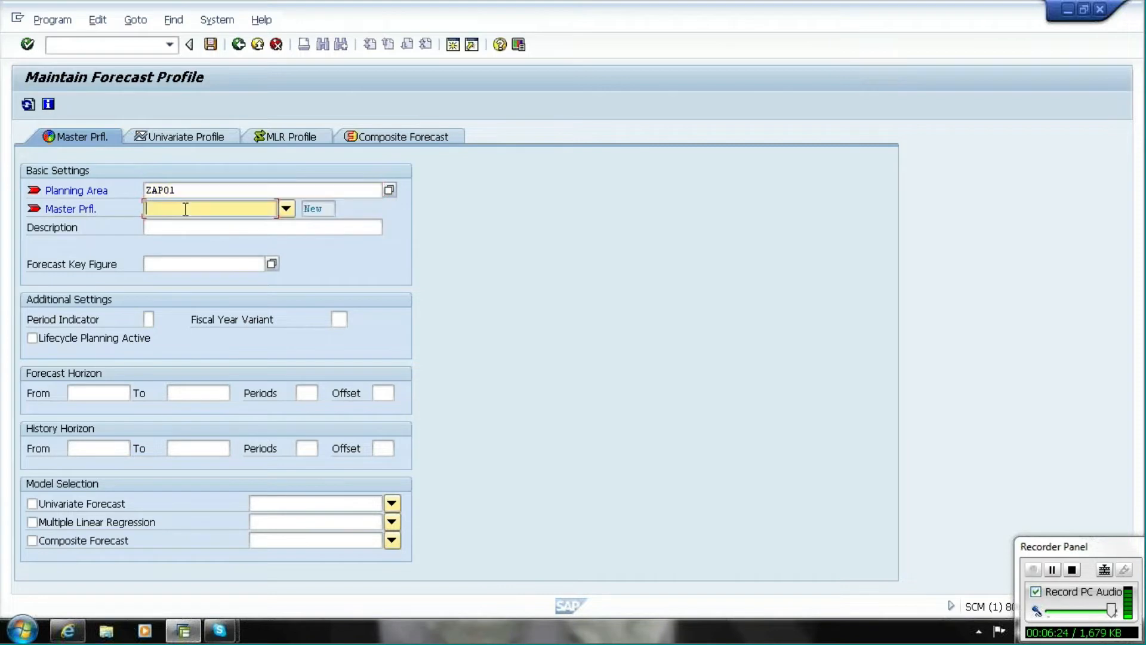
{"action": "type", "text": "zapo1"}
{"action": "key", "text": "Return"}
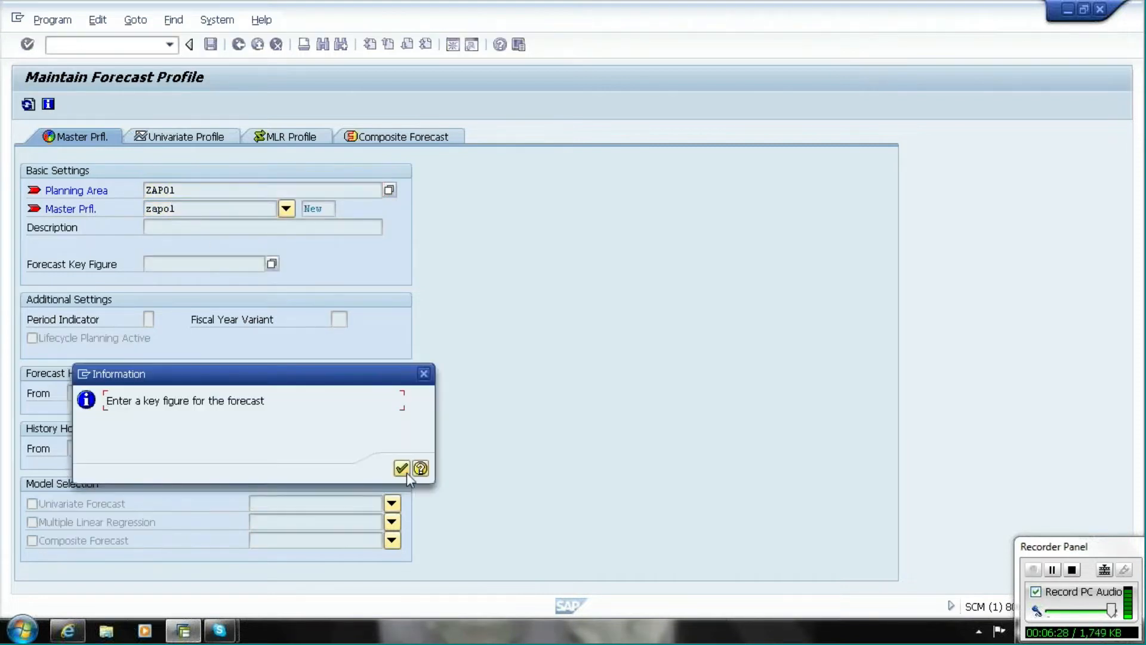
{"action": "left_click", "coordinate": [406, 472]}
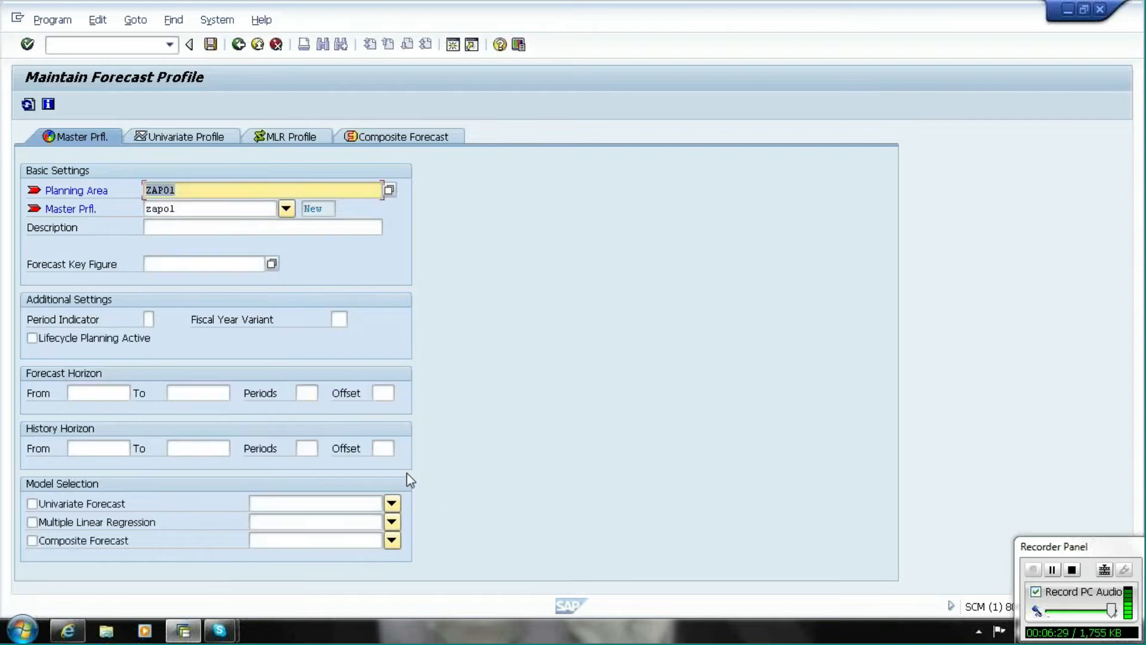
{"action": "left_click", "coordinate": [287, 209]}
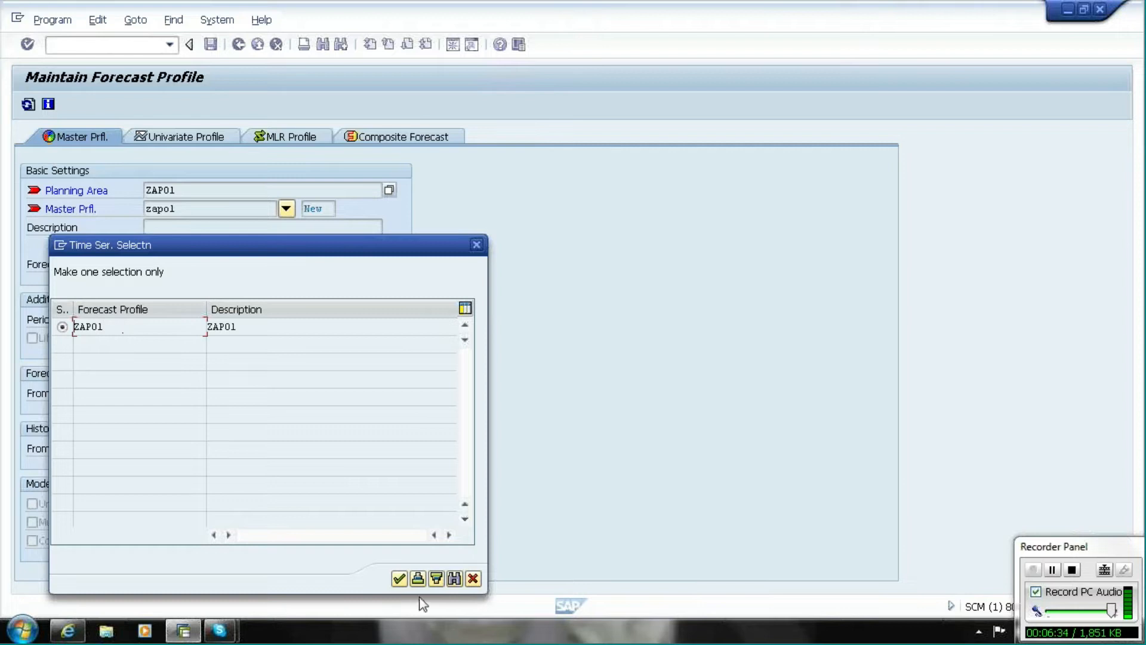
{"action": "left_click", "coordinate": [400, 579]}
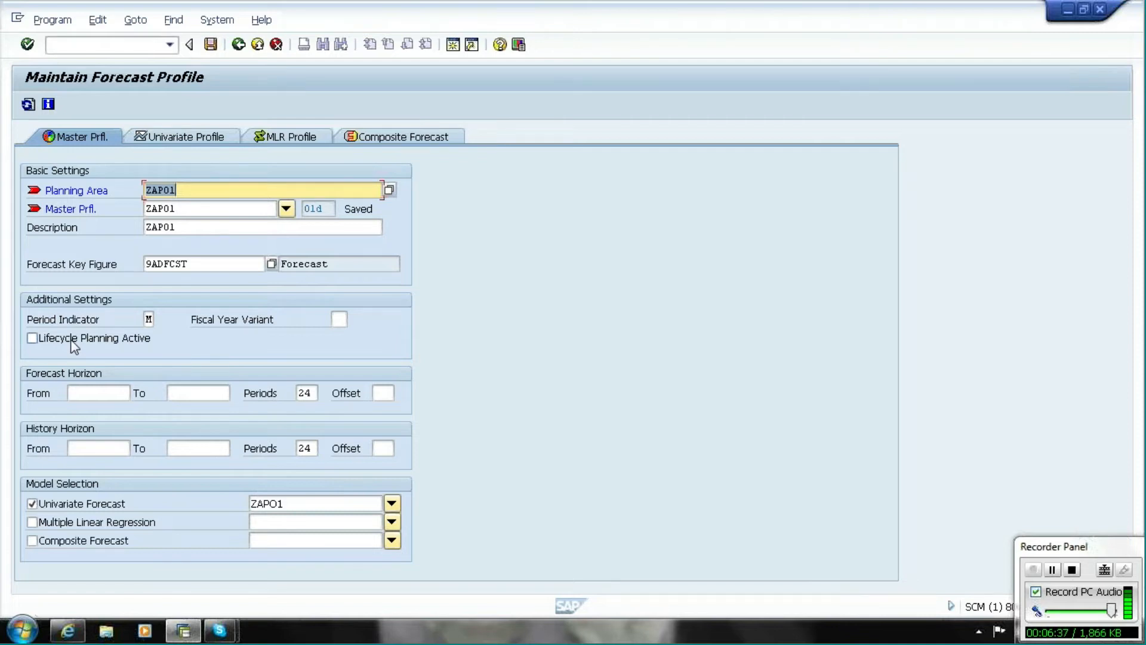
Activate lifecycle planning in the master forecast profile, save it, and return to the SAP Easy Access screen.
{"action": "left_click", "coordinate": [32, 338]}
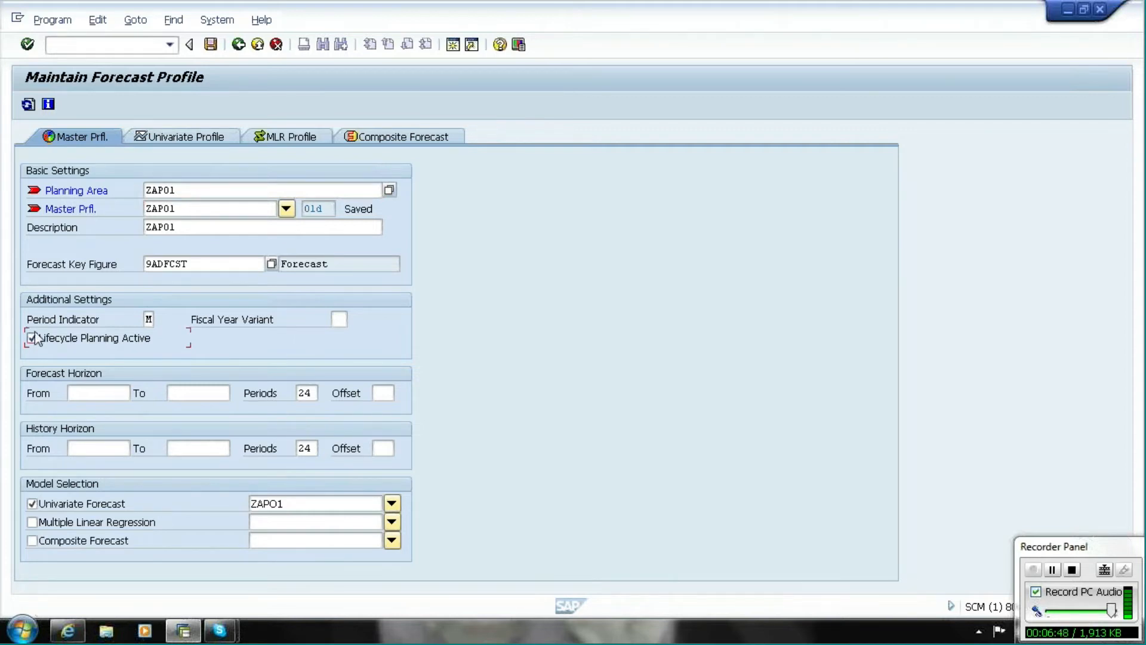
{"action": "left_click", "coordinate": [206, 48]}
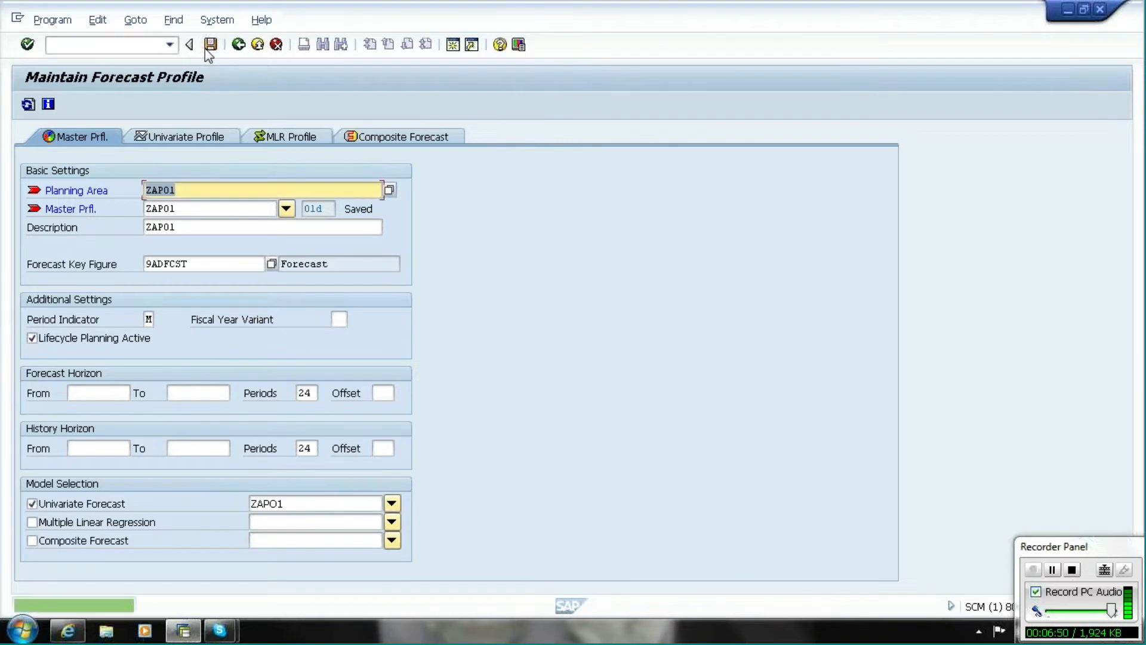
{"action": "left_click", "coordinate": [242, 45]}
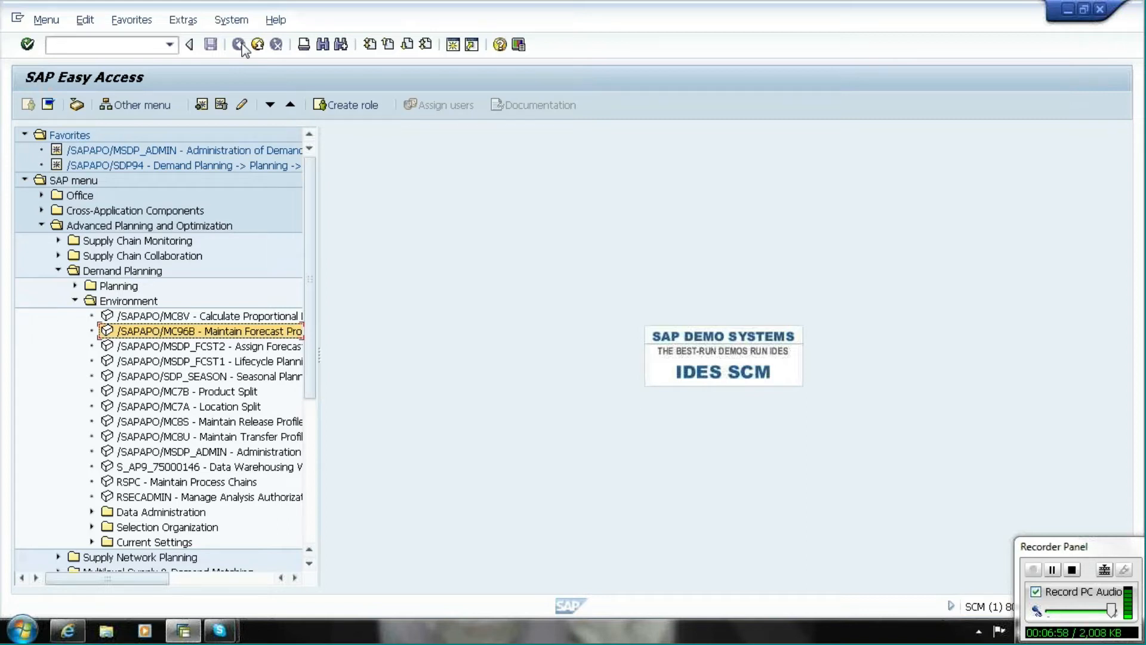
Open the Administration of Demand Planning transaction from the favorites.
{"action": "left_click", "coordinate": [208, 154]}
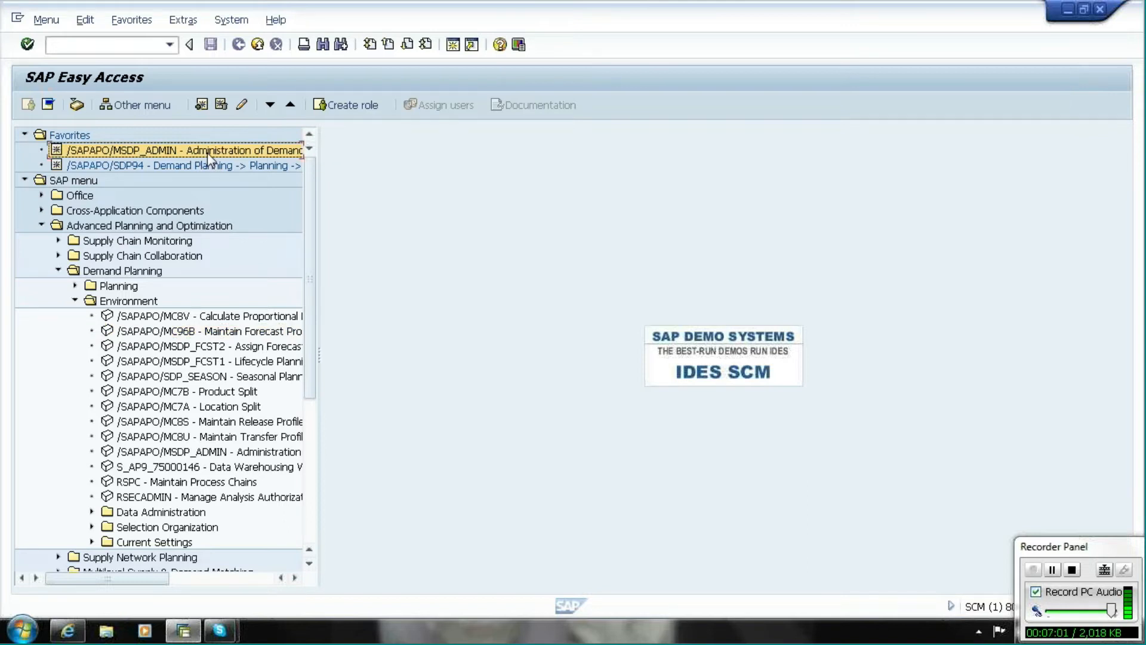
{"action": "left_click", "coordinate": [255, 336]}
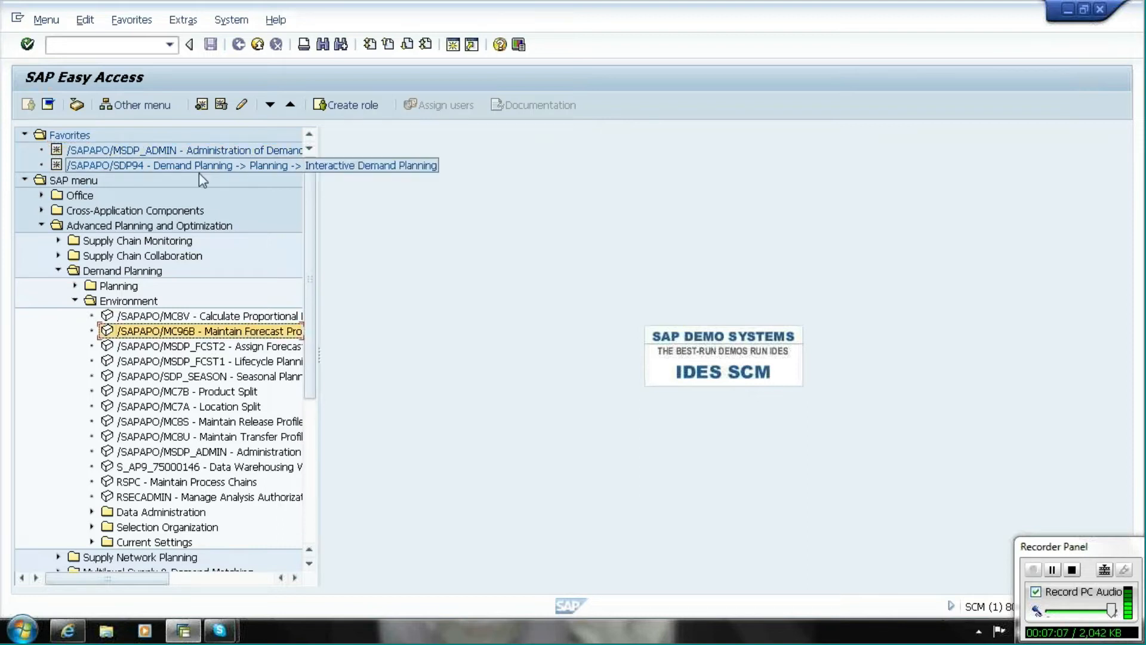
{"action": "double_click", "coordinate": [203, 156]}
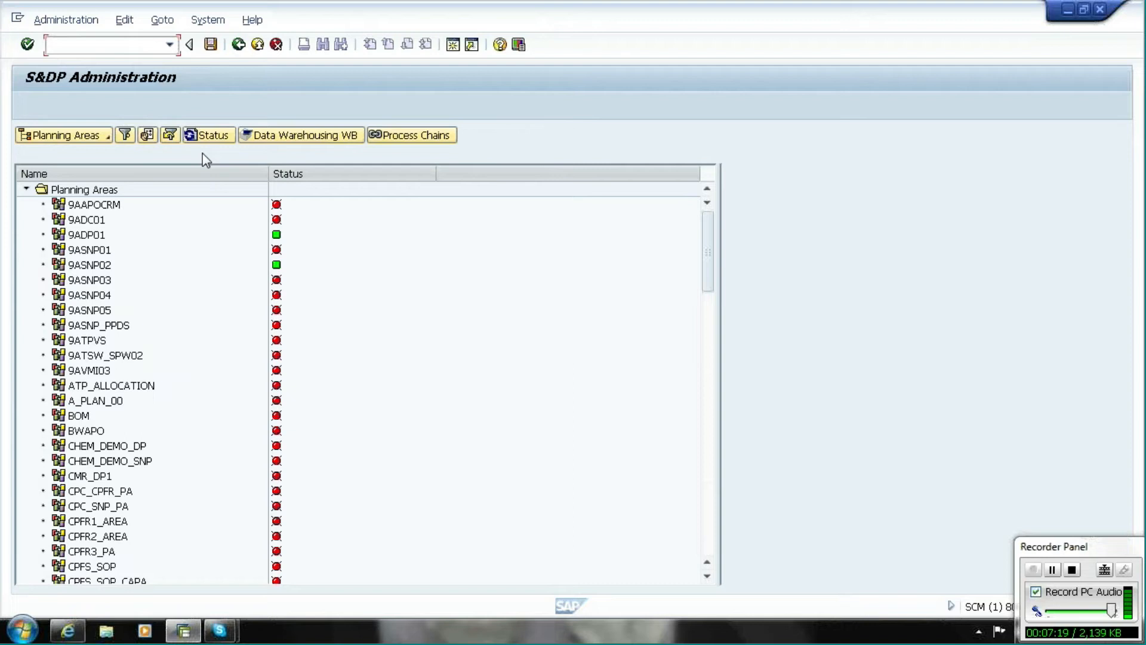
{"action": "left_click_drag", "start_coordinate": [704, 270], "coordinate": [732, 553]}
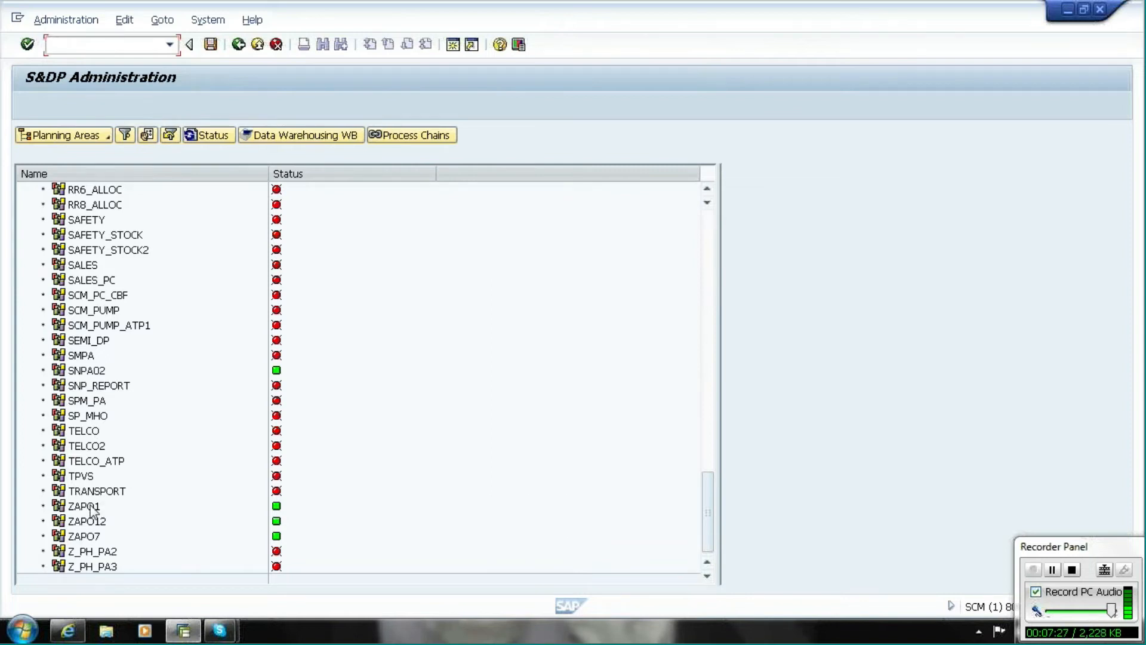
{"action": "double_click", "coordinate": [90, 507]}
{"action": "right_click", "coordinate": [91, 506]}
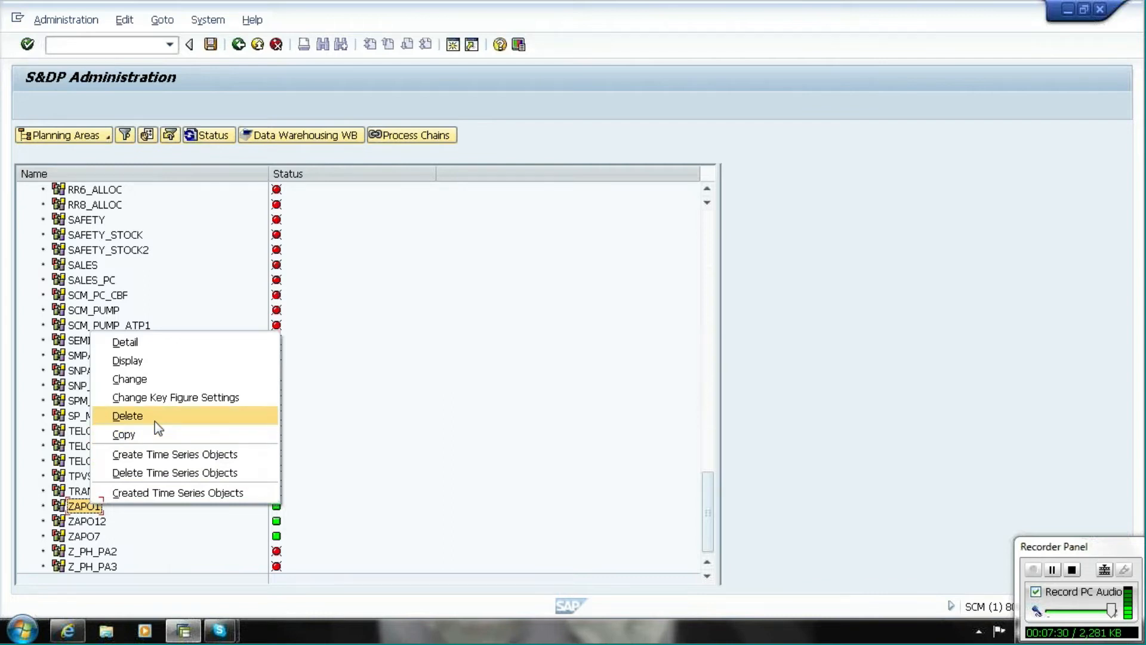
Switch to the planning object structures and open the maintenance of characteristic combinations for ZAPO1.
{"action": "left_click", "coordinate": [105, 132]}
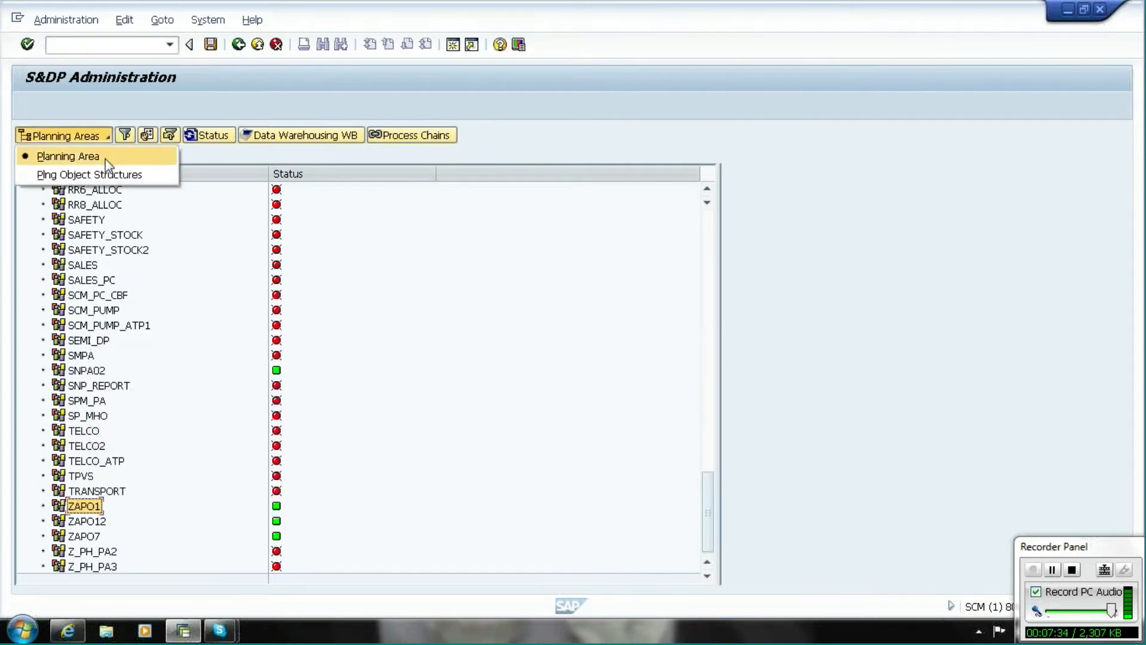
{"action": "left_click", "coordinate": [108, 172]}
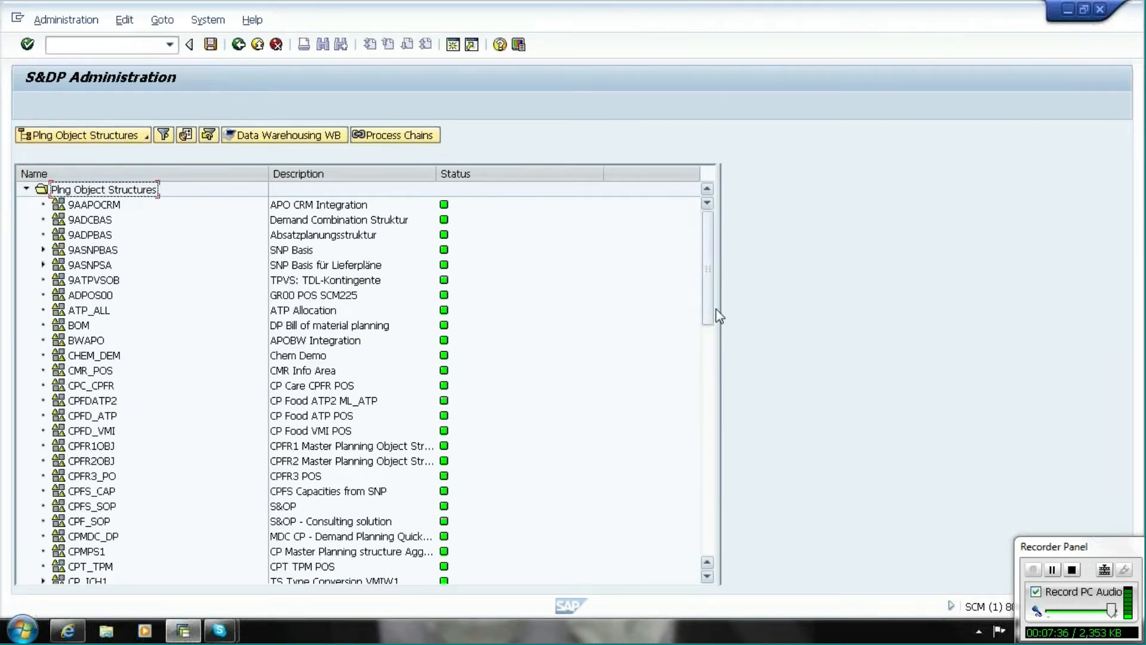
{"action": "scroll", "coordinate": [716, 310], "scroll_direction": "down", "scroll_amount": 10}
{"action": "left_click", "coordinate": [96, 522]}
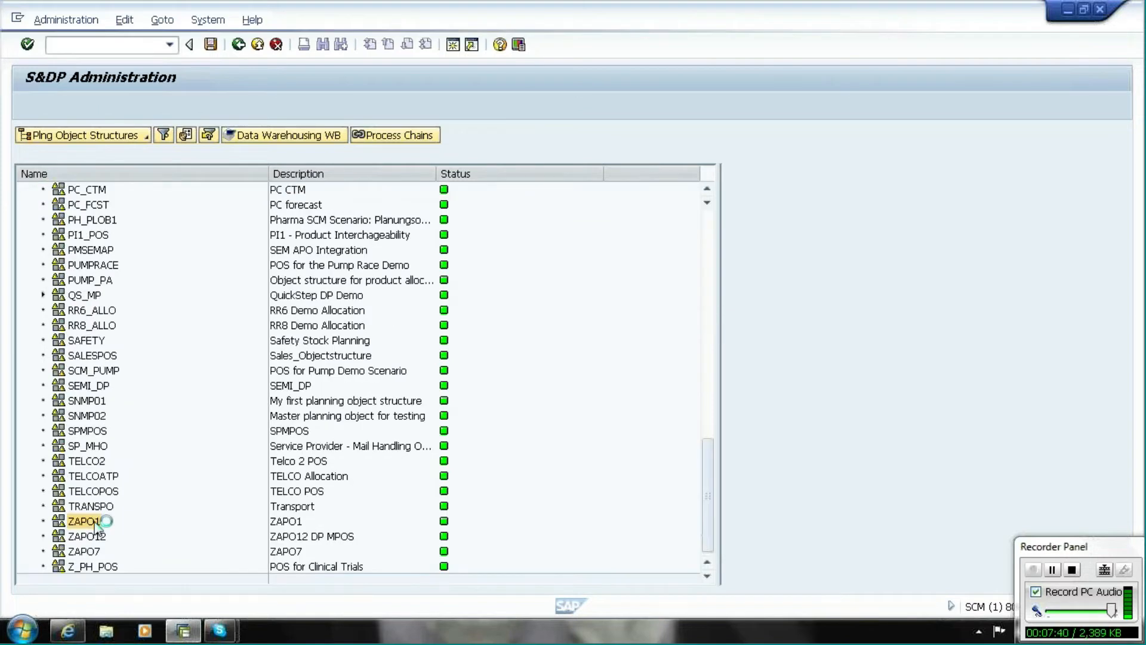
{"action": "right_click", "coordinate": [96, 523]}
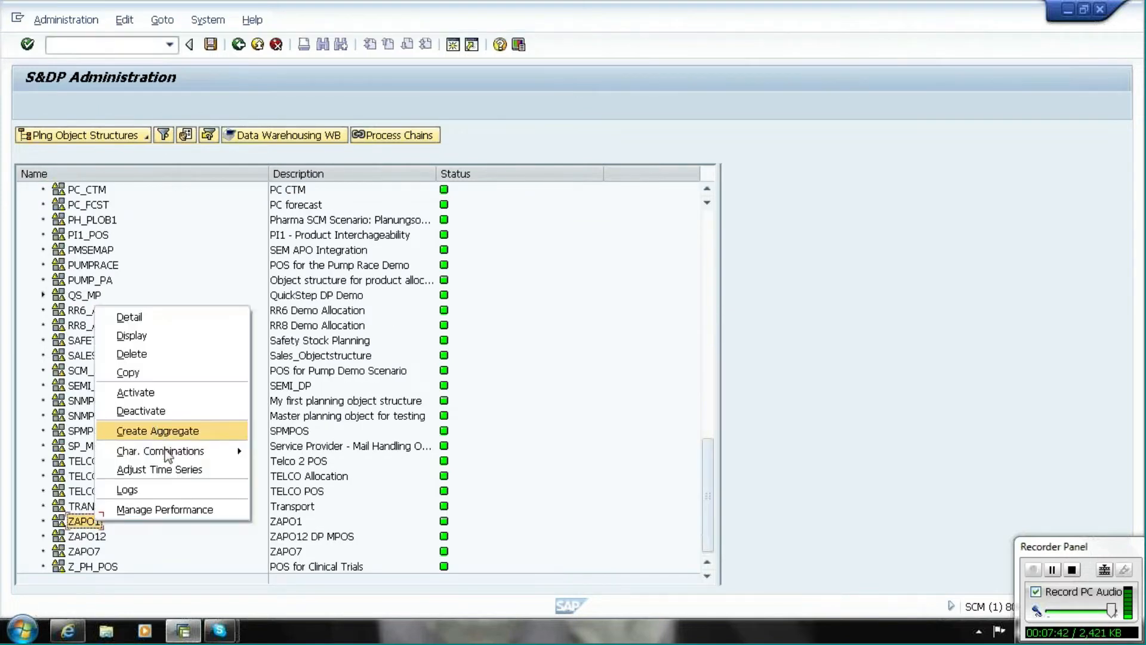
{"action": "mouse_move", "coordinate": [167, 454]}
{"action": "left_click", "coordinate": [291, 454]}
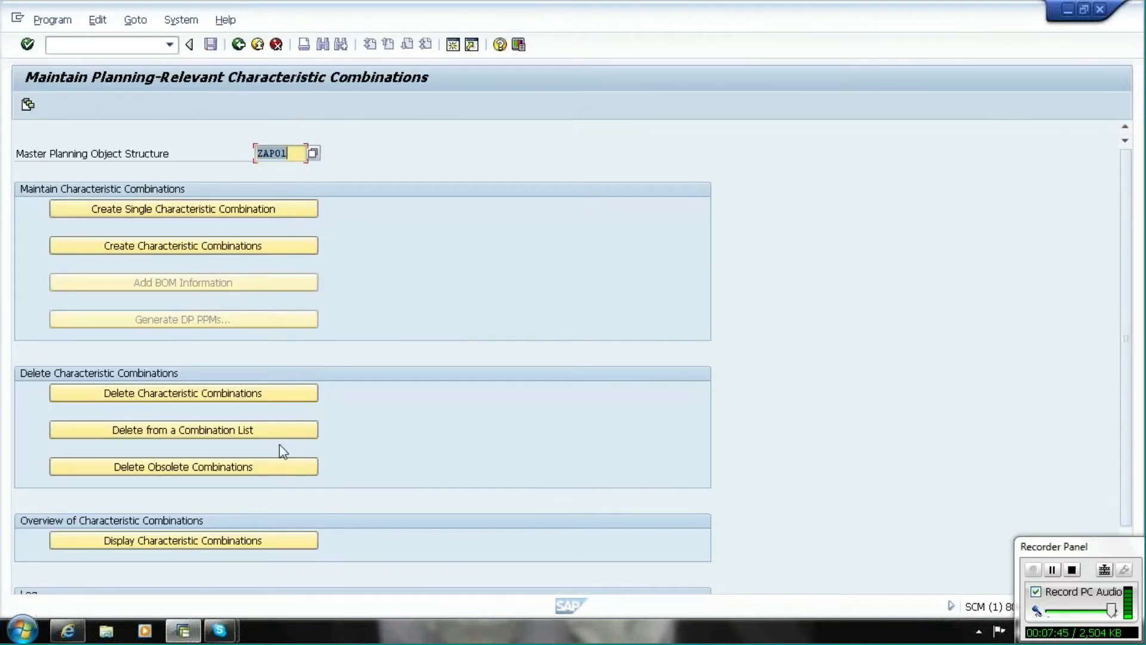
Start a single characteristic combination for ZAPO1 with brand B1, the existing customer number, and APO location L1.
{"action": "left_click", "coordinate": [187, 217]}
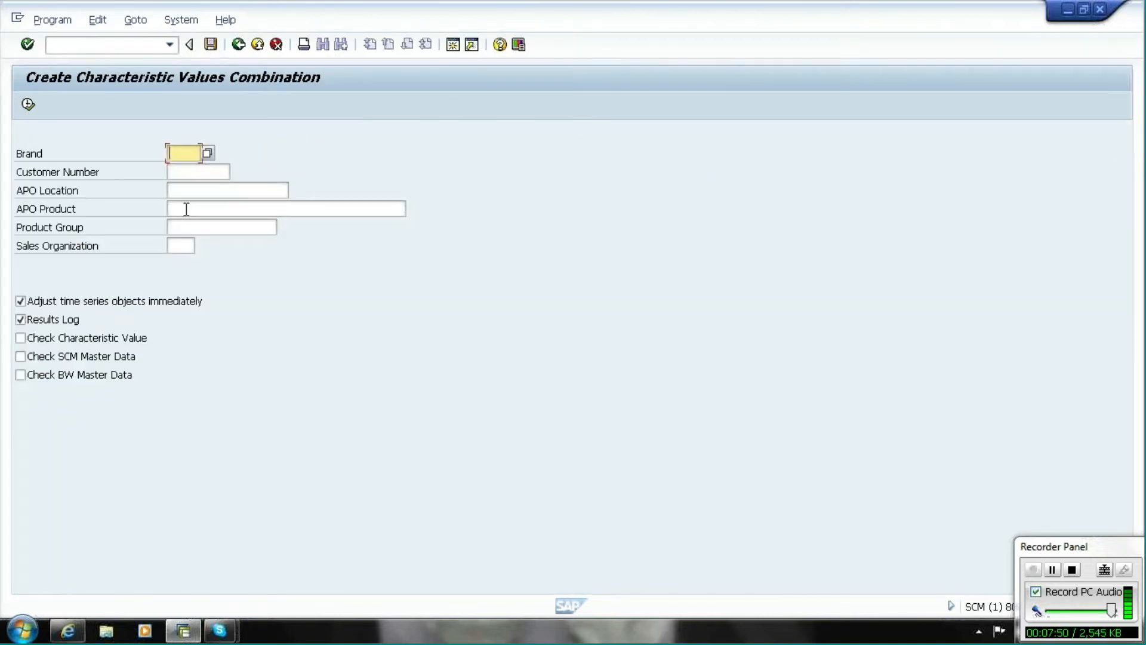
{"action": "type", "text": "B"}
{"action": "left_click", "coordinate": [180, 169]}
{"action": "key", "text": "Caps_Lock"}
{"action": "left_click", "coordinate": [180, 172]}
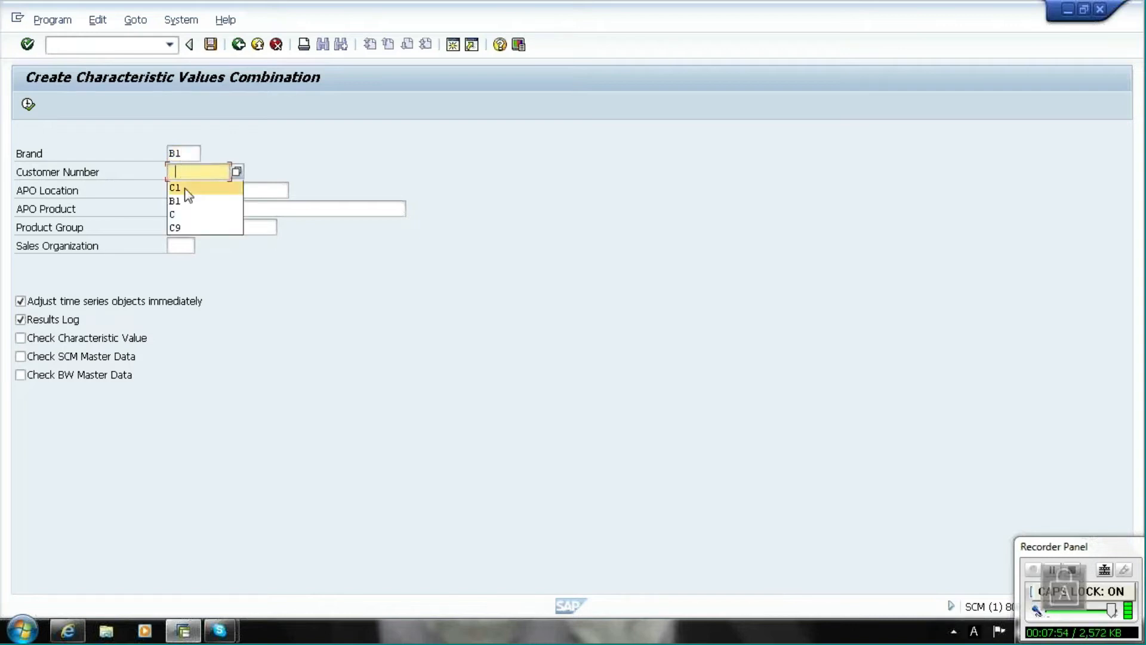
{"action": "left_click", "coordinate": [186, 190]}
{"action": "left_click", "coordinate": [179, 191]}
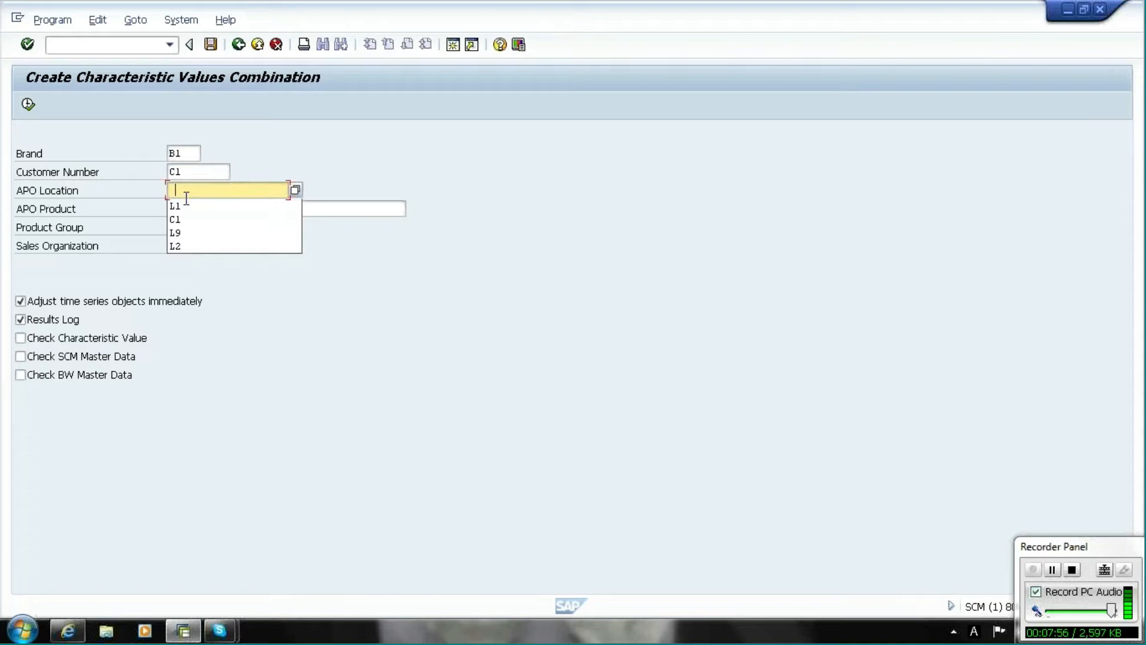
{"action": "left_click", "coordinate": [188, 207]}
Set APO product PLIKE, product group PG1 and sales organization S01, and create the characteristic combination.
{"action": "left_click", "coordinate": [186, 207]}
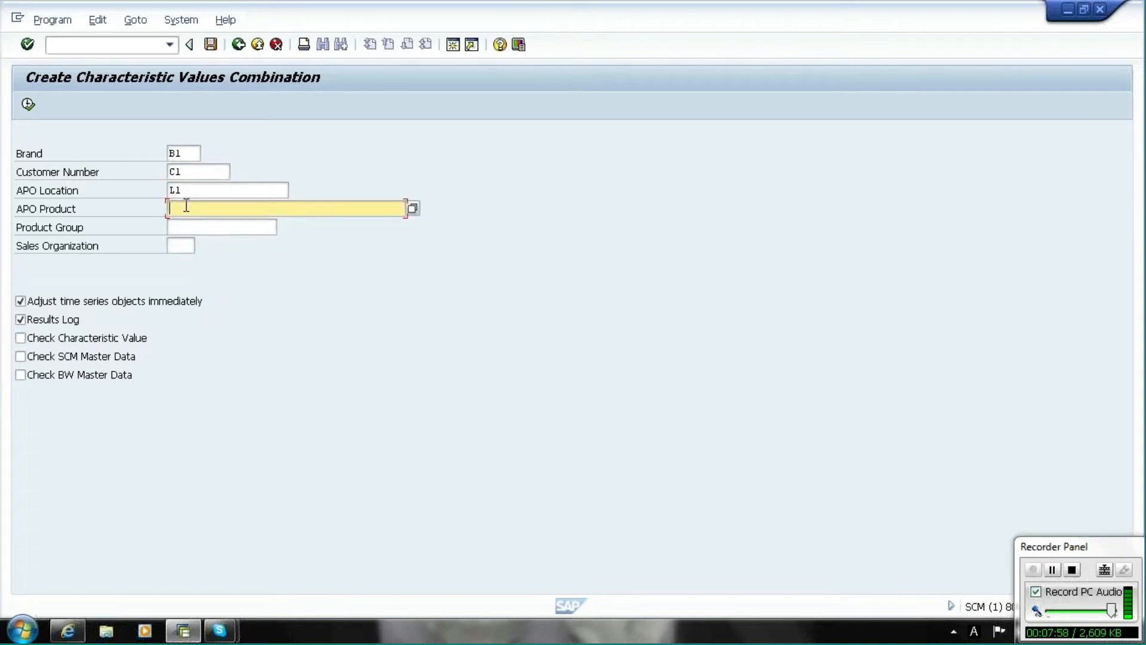
{"action": "left_click", "coordinate": [186, 206]}
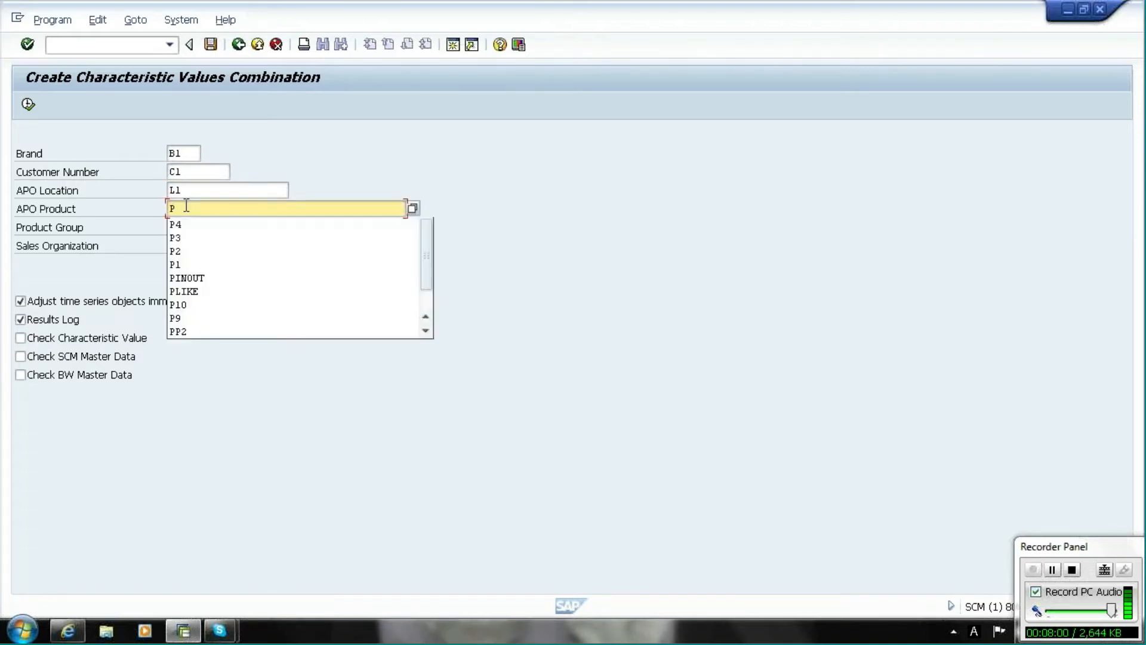
{"action": "left_click", "coordinate": [192, 293]}
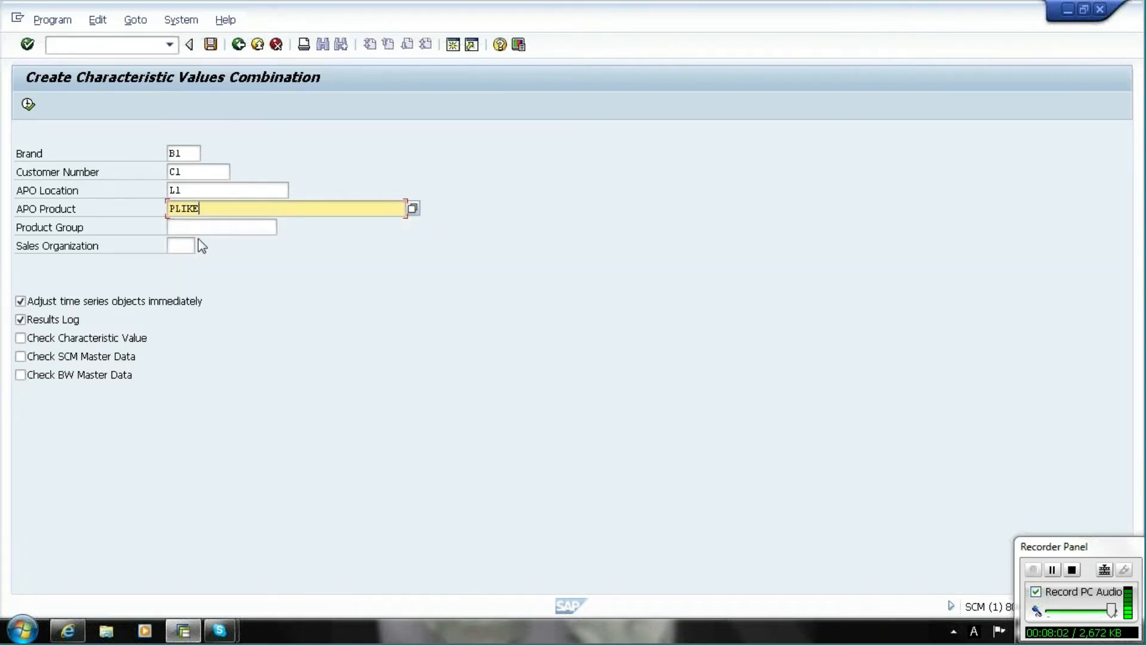
{"action": "left_click", "coordinate": [197, 227]}
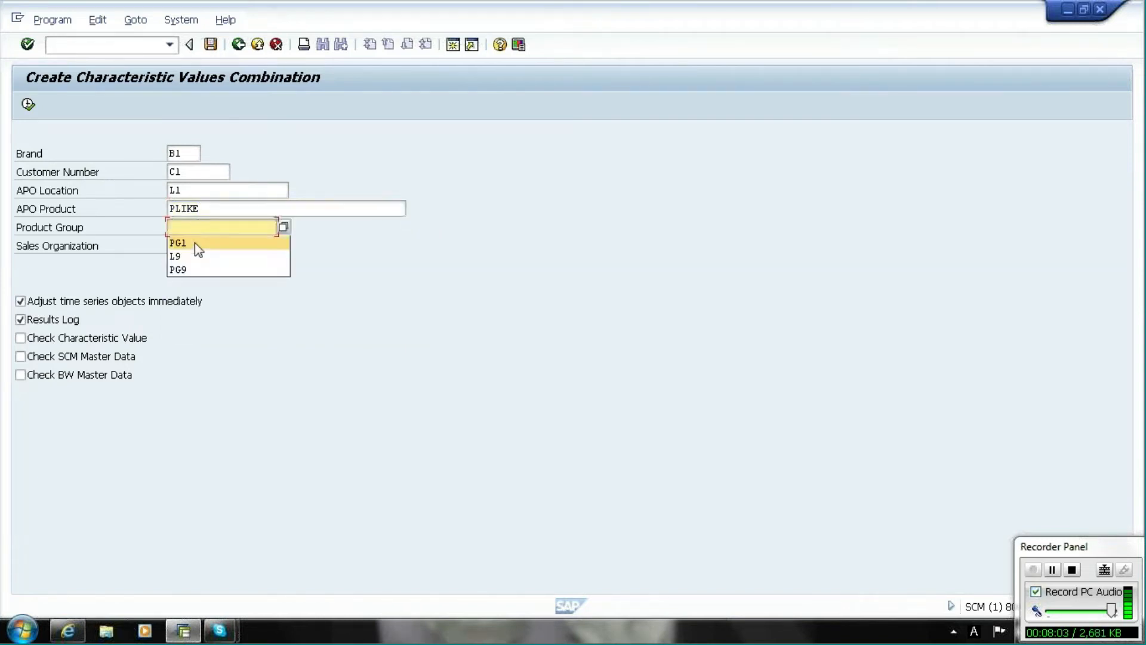
{"action": "left_click", "coordinate": [194, 243]}
{"action": "double_click", "coordinate": [195, 243]}
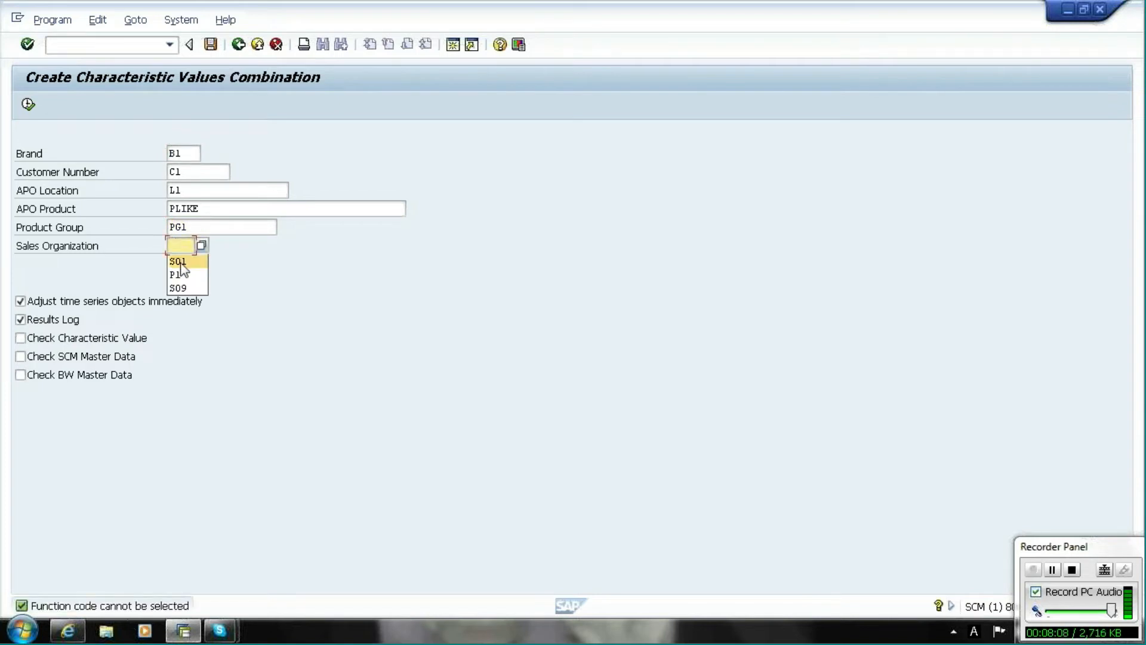
{"action": "left_click", "coordinate": [179, 261]}
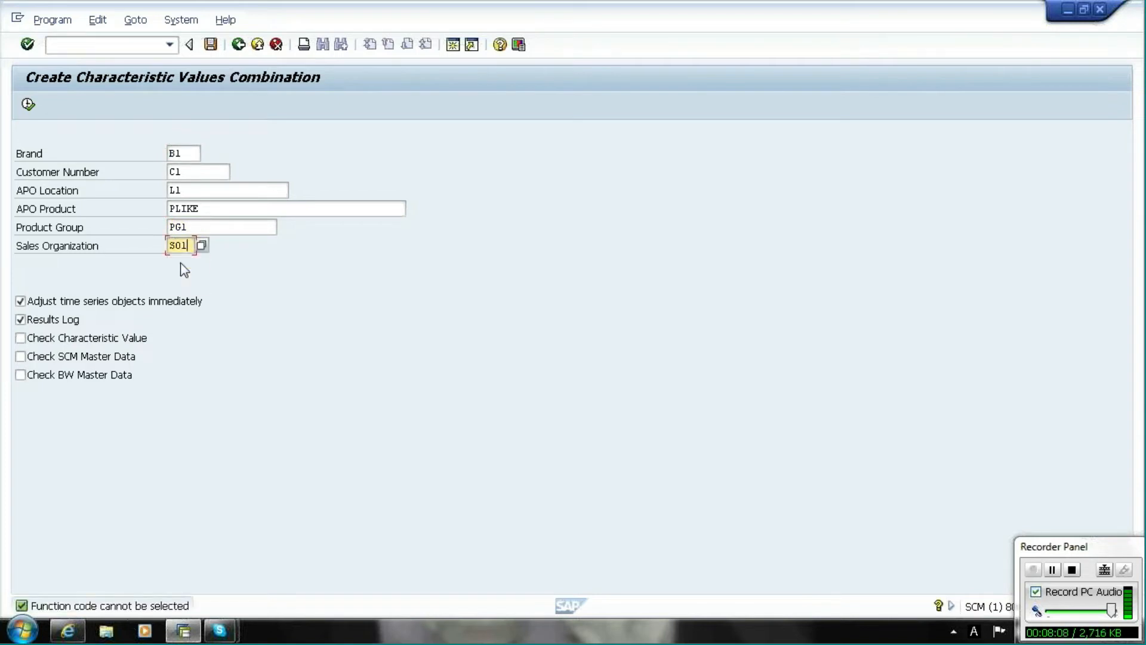
{"action": "left_click", "coordinate": [28, 110]}
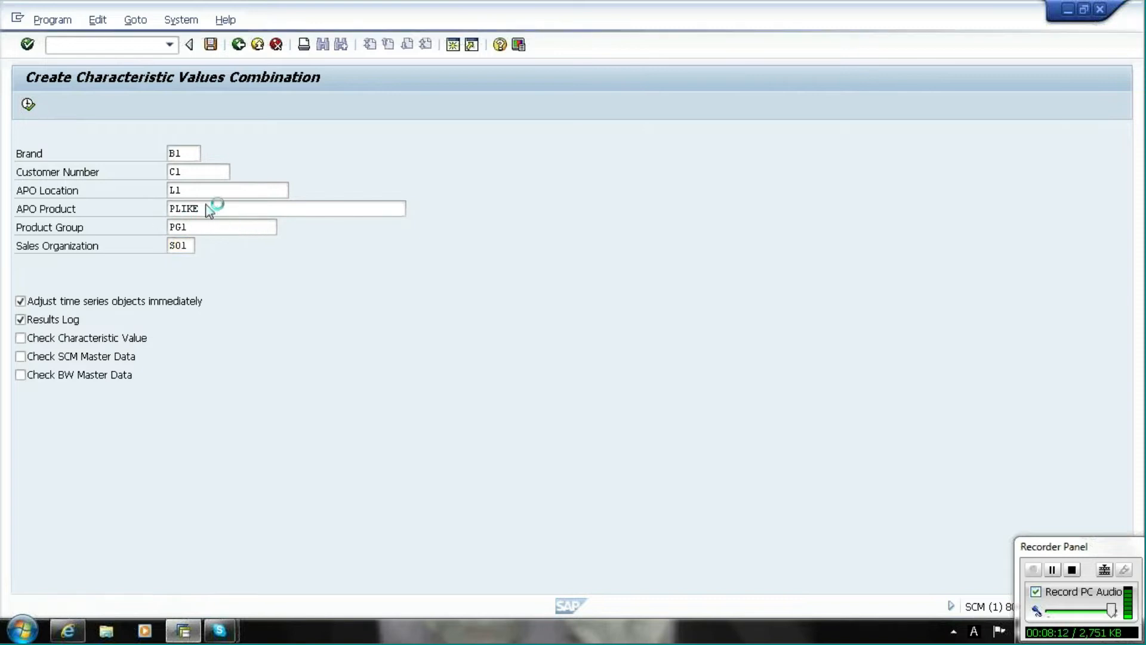
{"action": "left_click", "coordinate": [248, 330]}
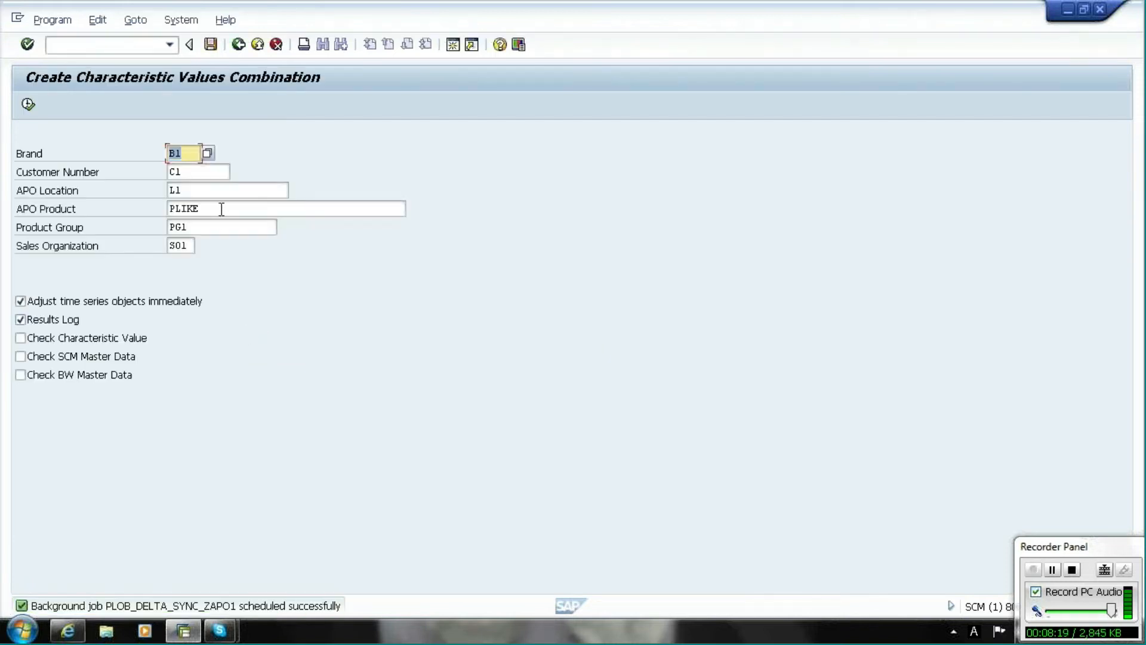
Change the APO product to PINOUT and create a second characteristic combination with the other values kept.
{"action": "left_click", "coordinate": [221, 209]}
{"action": "key", "text": "BackSpace"}
{"action": "key", "text": "BackSpace"}
{"action": "key", "text": "BackSpace"}
{"action": "key", "text": "BackSpace"}
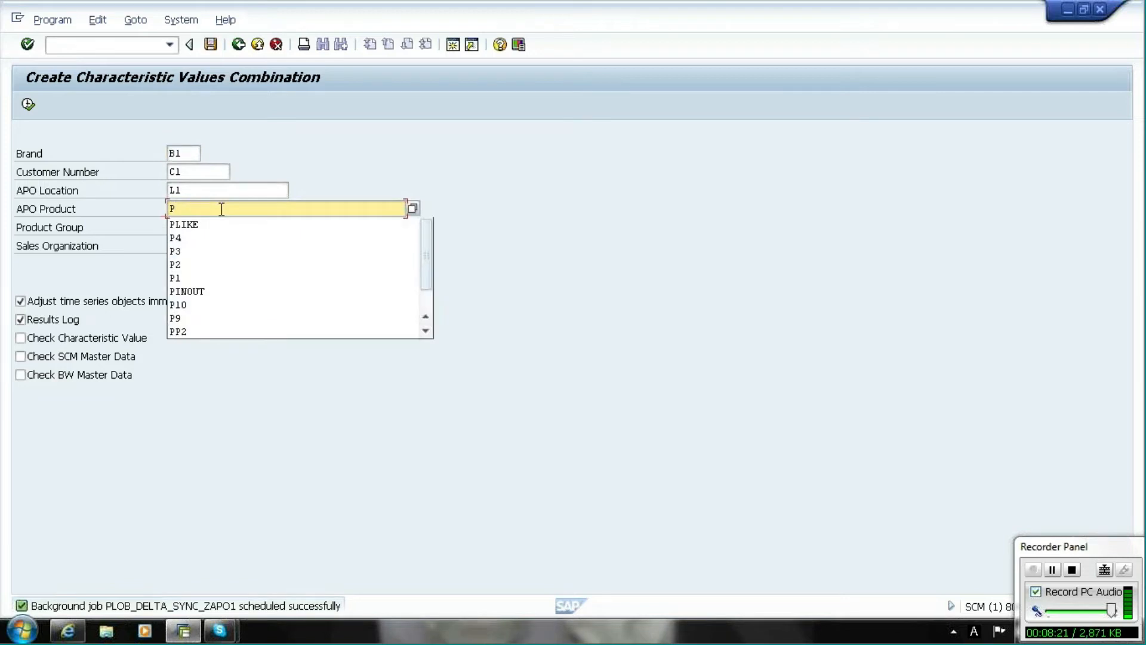
{"action": "left_click", "coordinate": [183, 292]}
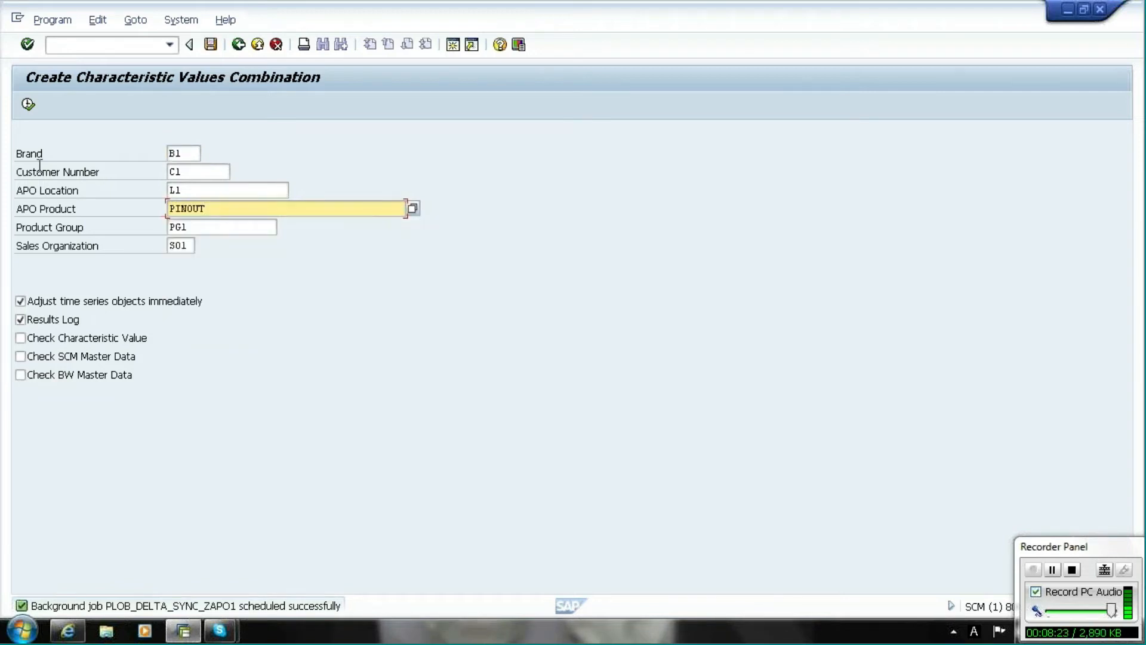
{"action": "left_click", "coordinate": [28, 105]}
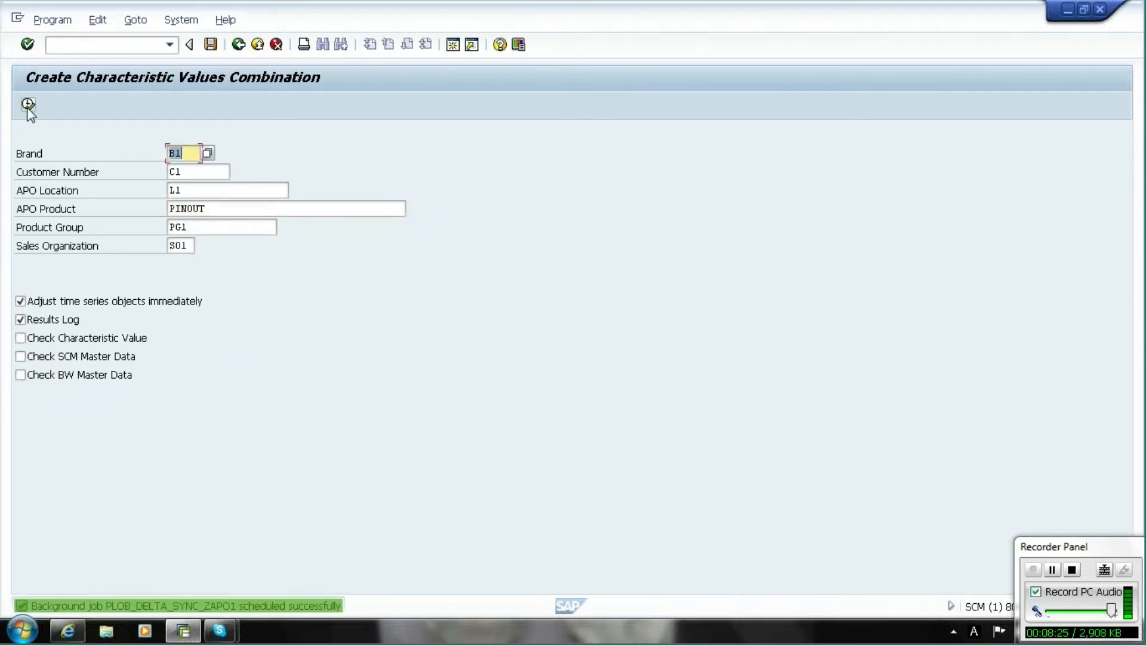
Return to S&DP Administration, switch to the planning areas, and display planning area ZAPO1.
{"action": "left_click", "coordinate": [239, 45]}
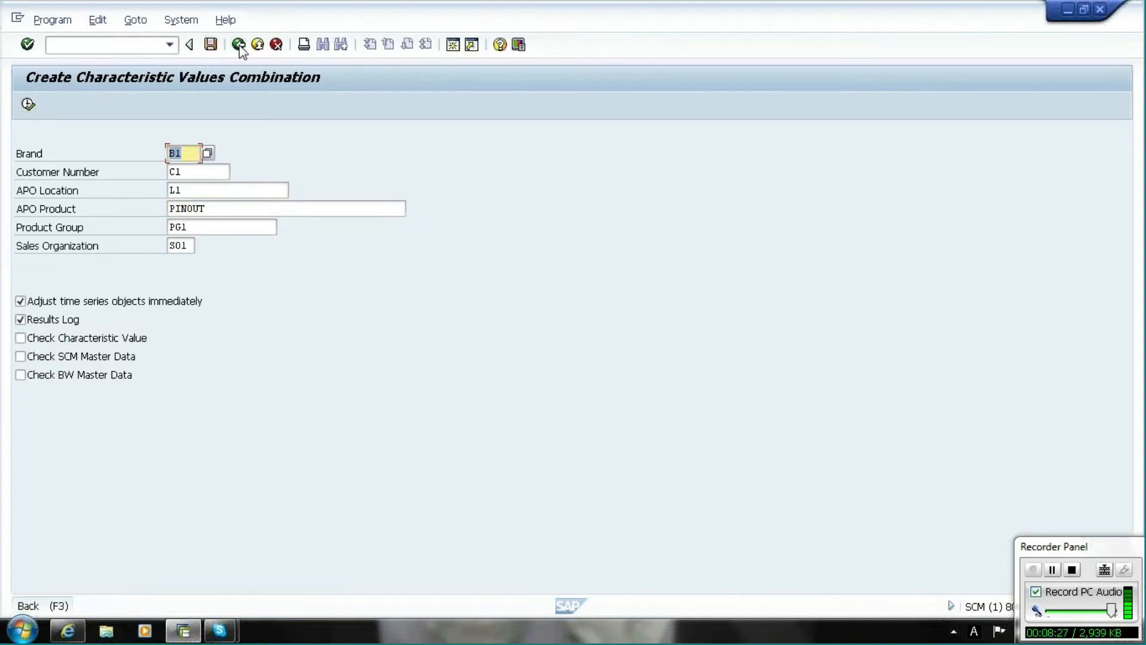
{"action": "left_click", "coordinate": [239, 45]}
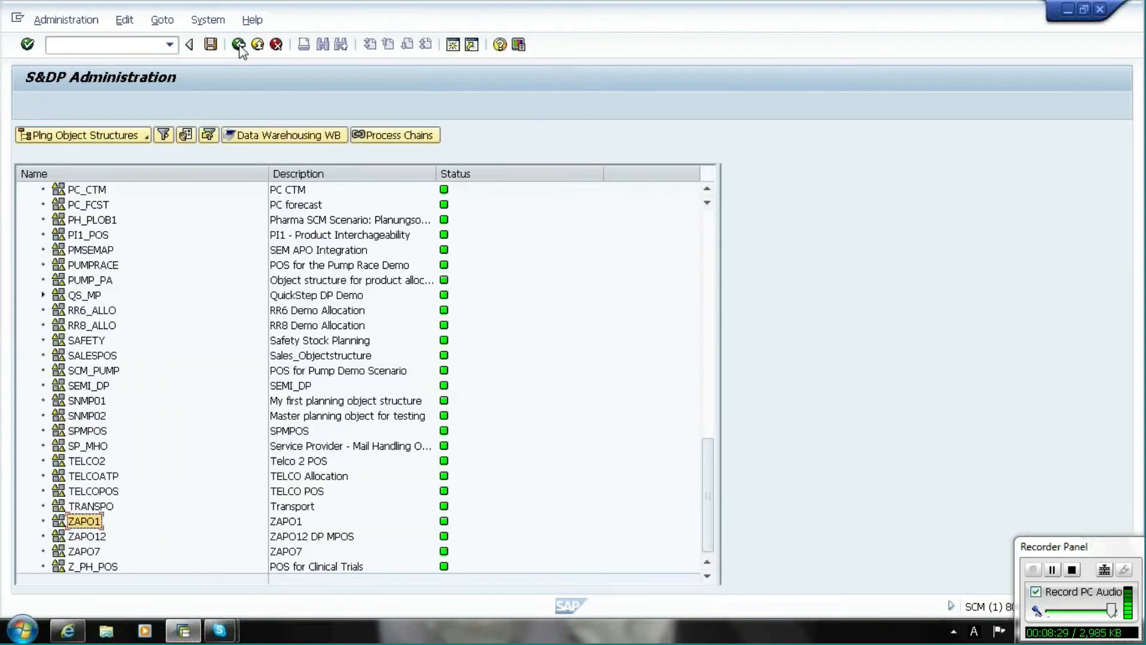
{"action": "left_click", "coordinate": [136, 136]}
{"action": "left_click", "coordinate": [127, 159]}
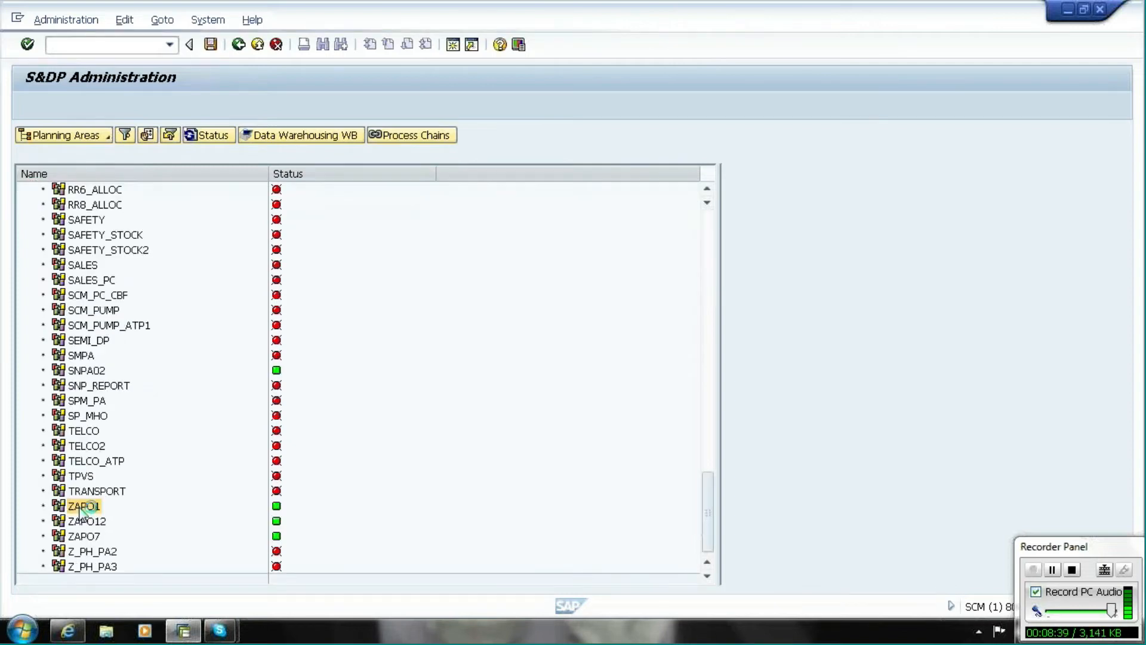
{"action": "right_click", "coordinate": [80, 512]}
{"action": "left_click", "coordinate": [153, 363]}
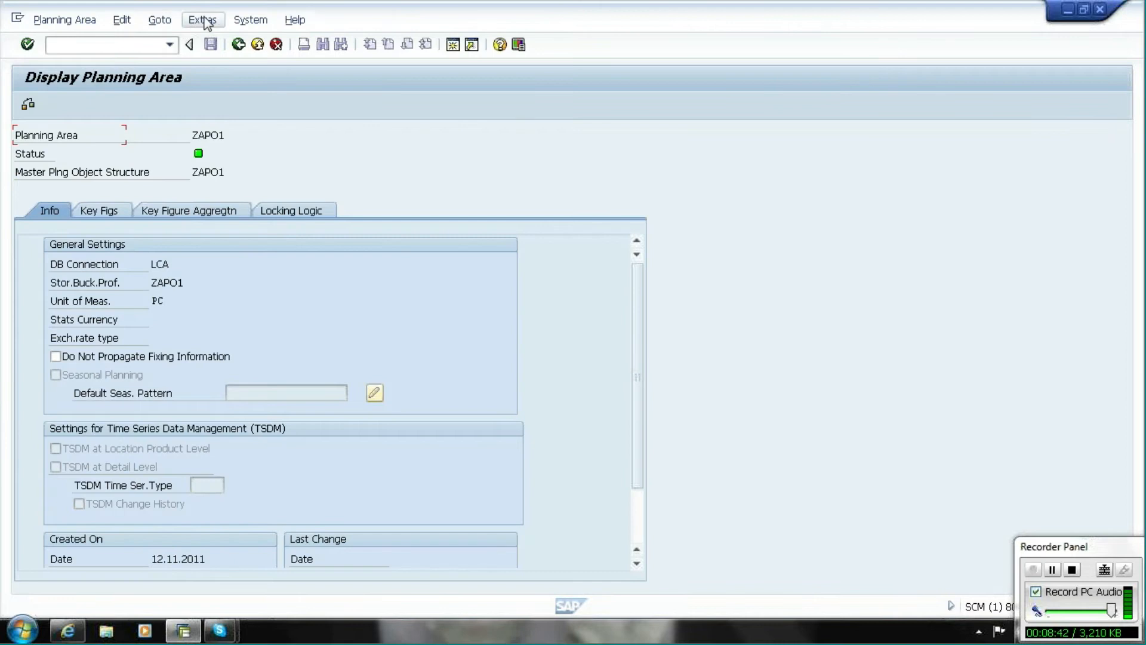
Run the time series consistency check for planning version 000 with Log, Repair, Lock Planning Version and Check liveCache Anchor enabled.
{"action": "left_click", "coordinate": [205, 22]}
{"action": "mouse_move", "coordinate": [274, 80]}
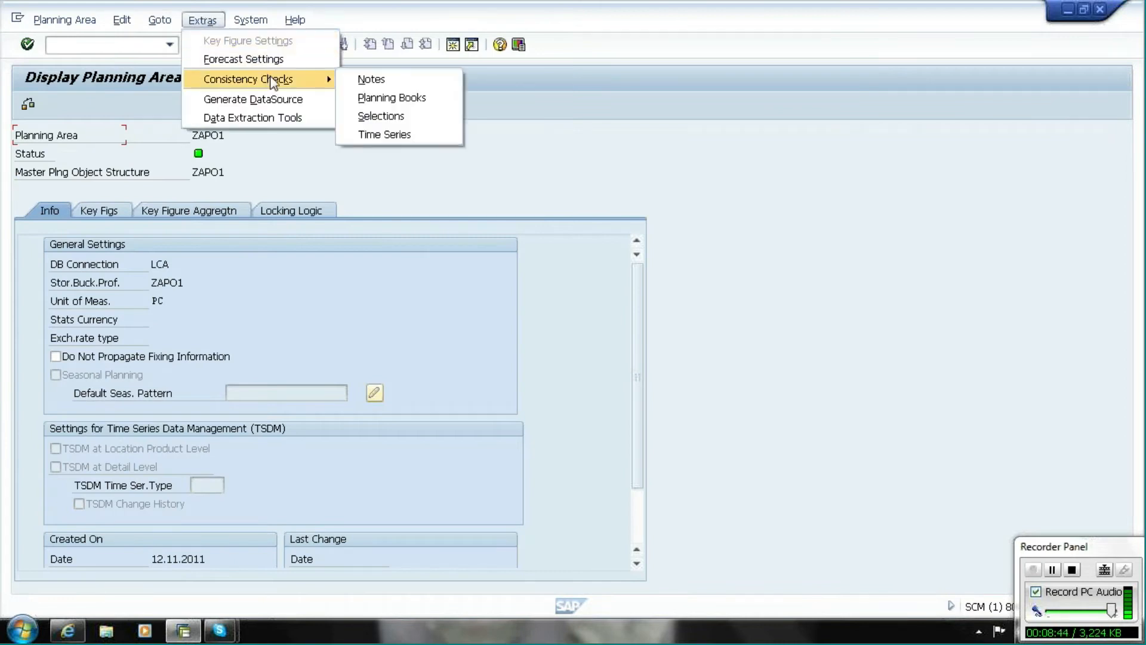
{"action": "left_click", "coordinate": [394, 138]}
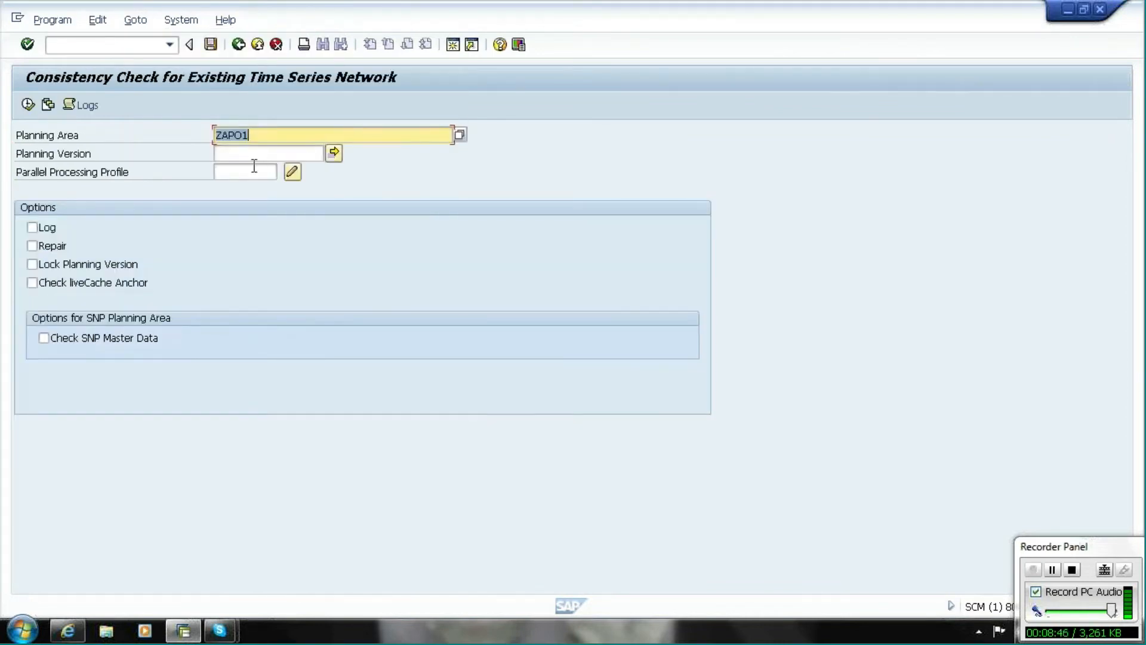
{"action": "left_click", "coordinate": [255, 155]}
{"action": "type", "text": "000"}
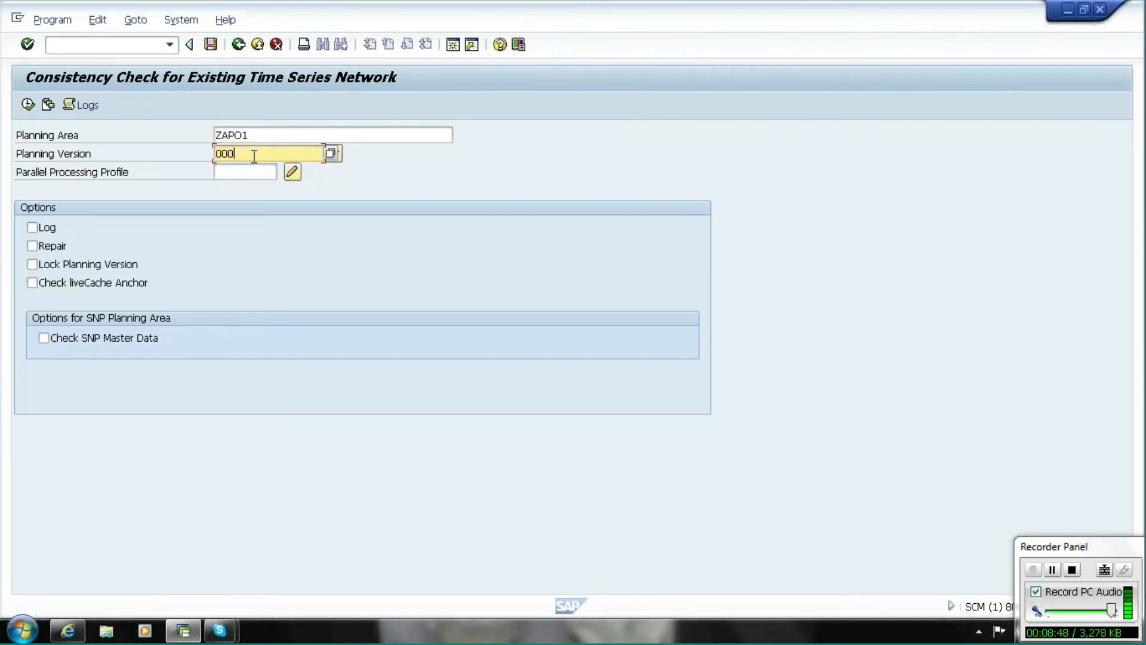
{"action": "left_click", "coordinate": [42, 228]}
{"action": "left_click", "coordinate": [44, 246]}
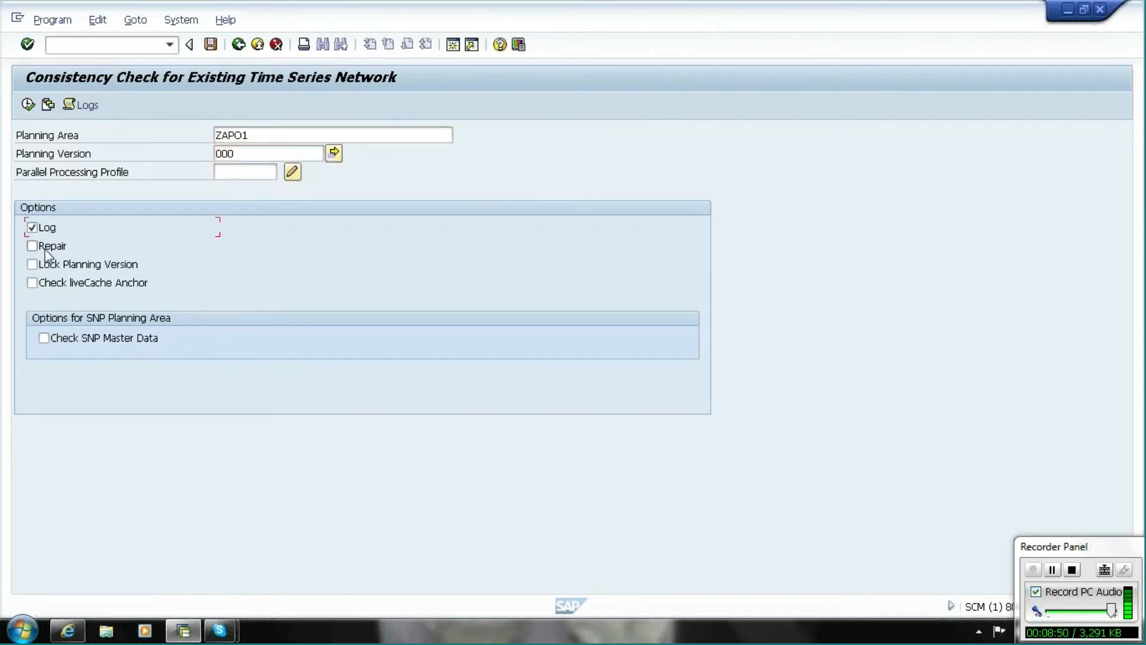
{"action": "left_click", "coordinate": [51, 267]}
{"action": "left_click", "coordinate": [53, 285]}
{"action": "left_click", "coordinate": [28, 105]}
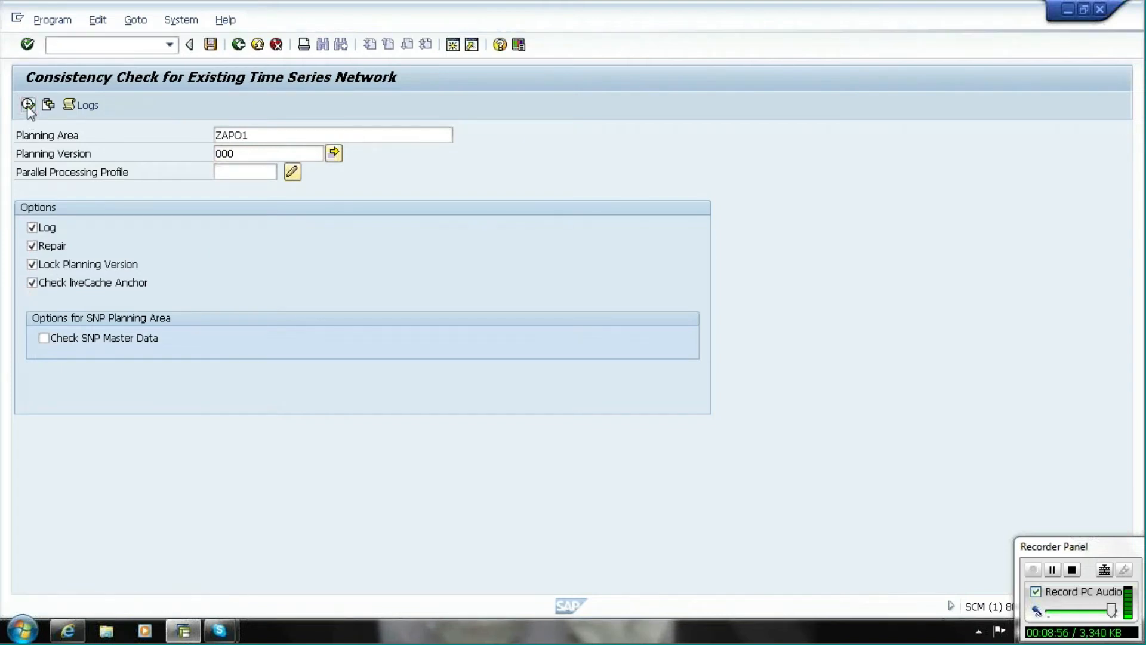
Return to SAP Easy Access and open the Interactive Demand Planning transaction from the favorites.
{"action": "left_click", "coordinate": [258, 47]}
{"action": "left_click", "coordinate": [258, 46]}
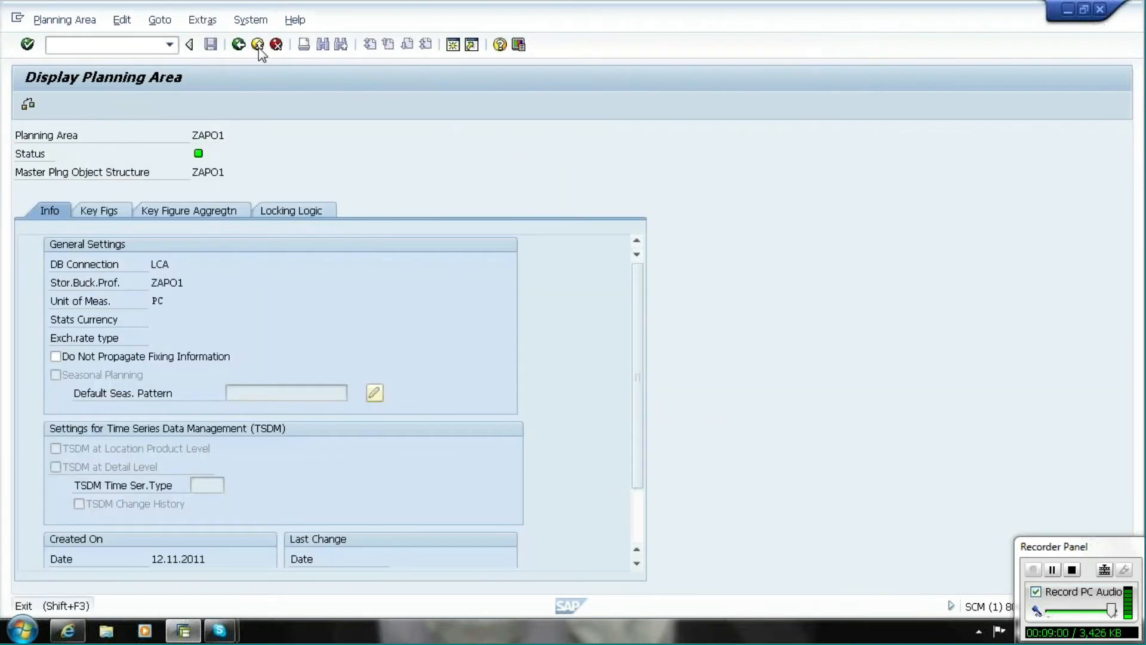
{"action": "left_click", "coordinate": [258, 45]}
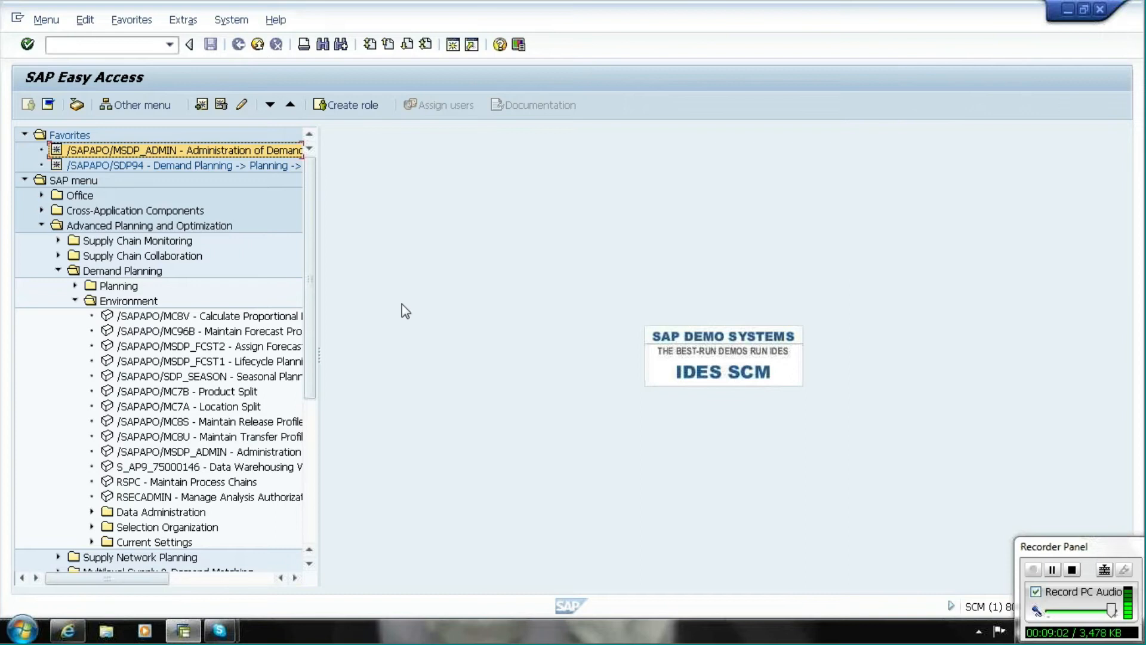
{"action": "left_click_drag", "start_coordinate": [320, 367], "coordinate": [430, 385]}
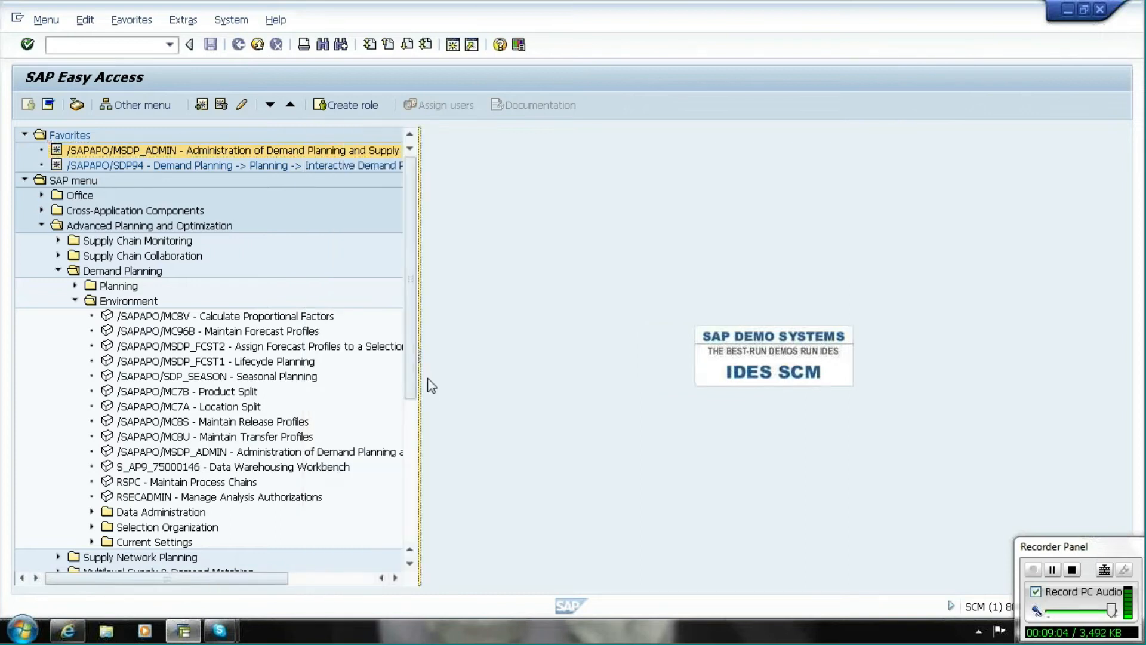
{"action": "double_click", "coordinate": [152, 165]}
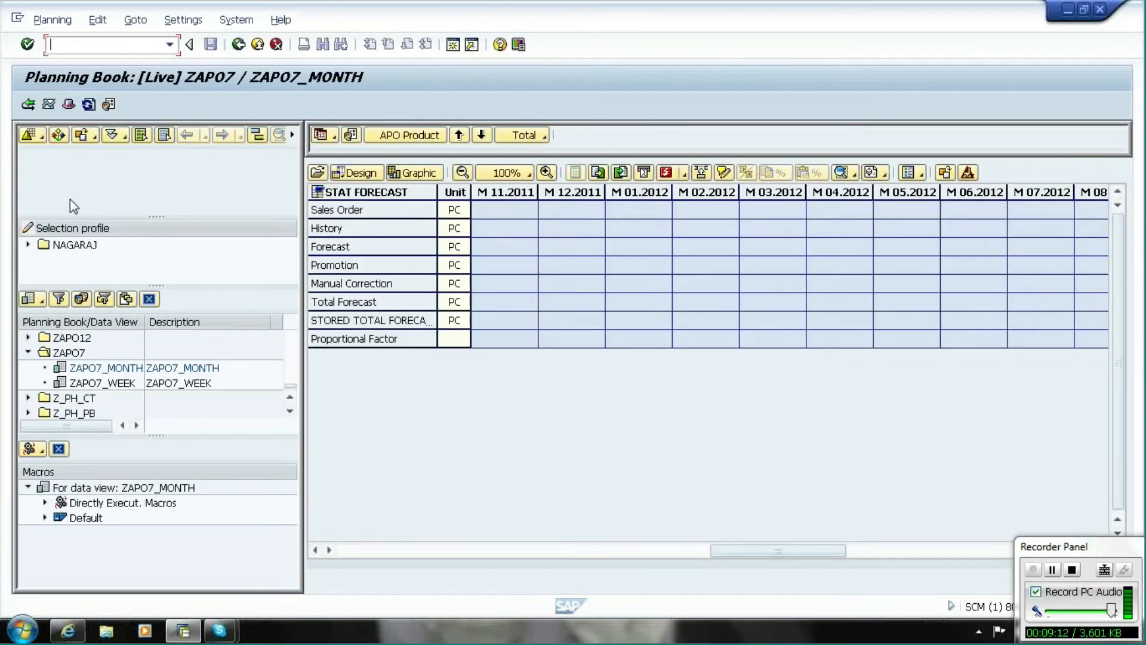
Expand planning book ZAPO1 and load its data view ZAPO1_MONTHS.
{"action": "left_click", "coordinate": [28, 352]}
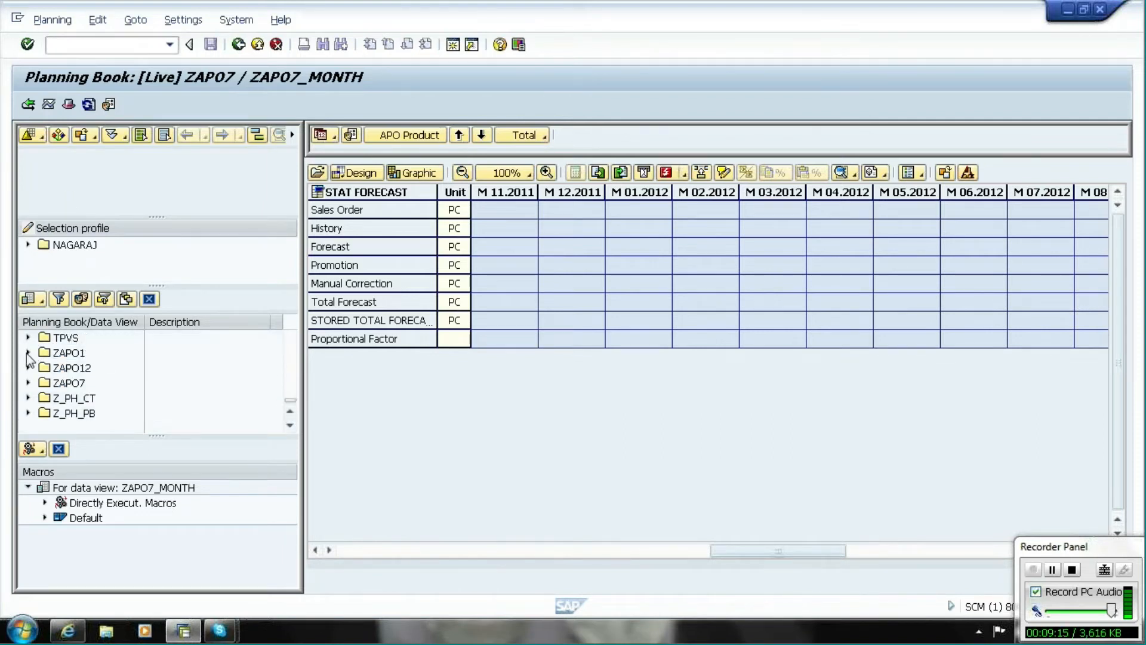
{"action": "left_click", "coordinate": [28, 353]}
{"action": "left_click", "coordinate": [87, 371]}
{"action": "double_click", "coordinate": [86, 374]}
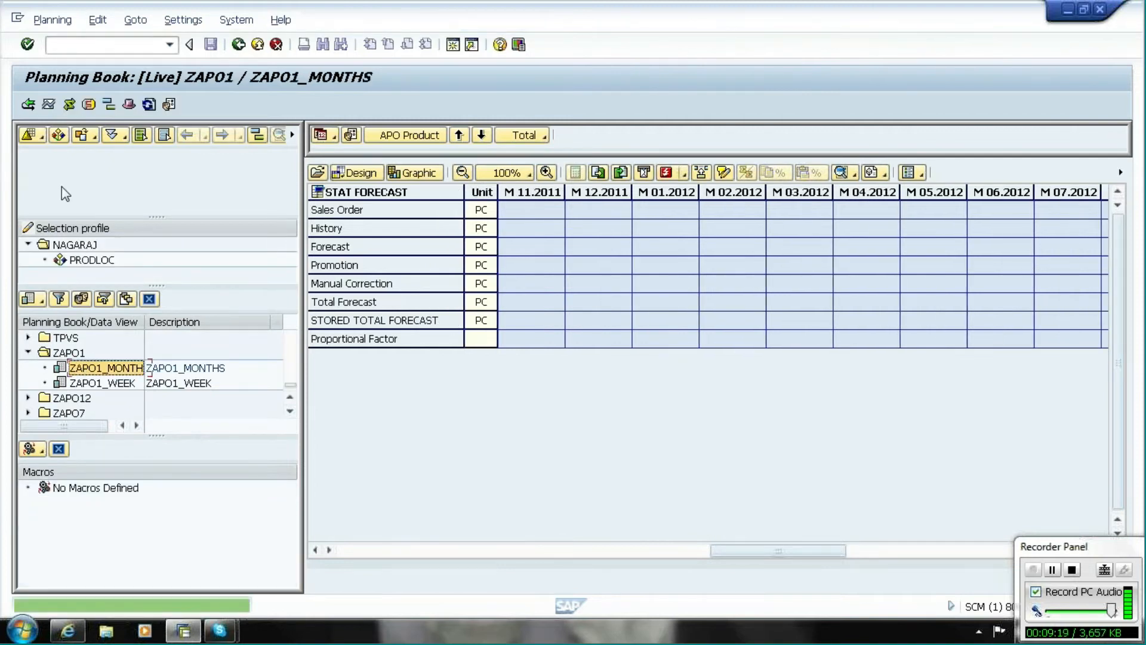
Select objects by APO product with the condition APO product PLIKE, and load the PLIKE data into the planning table.
{"action": "left_click", "coordinate": [58, 136]}
{"action": "left_click", "coordinate": [251, 200]}
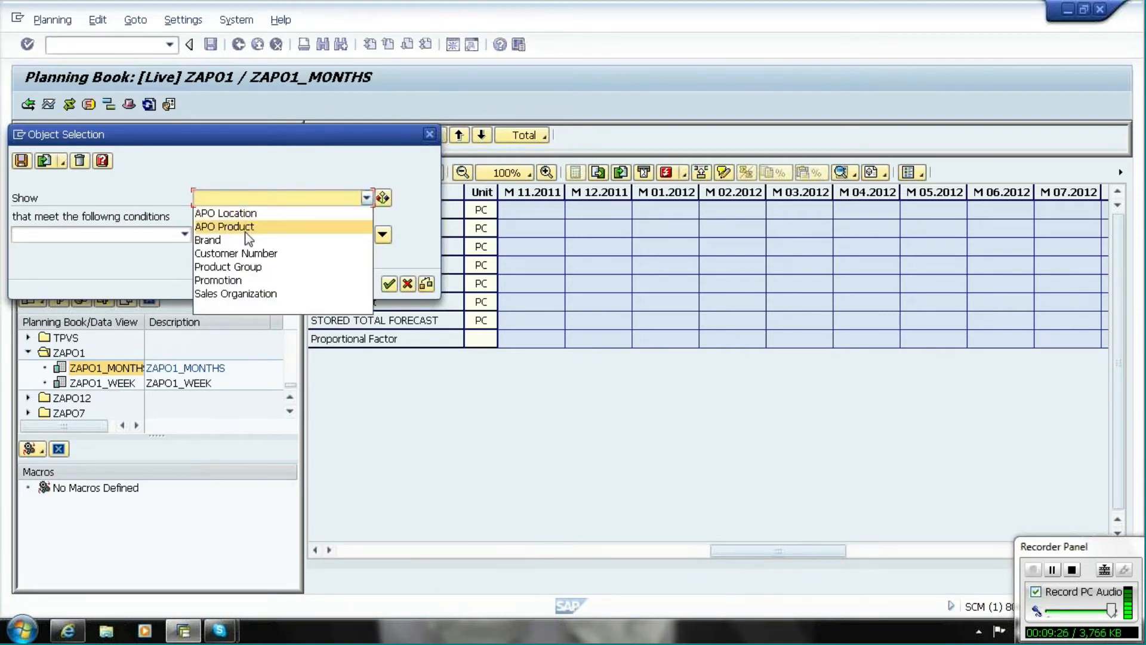
{"action": "left_click", "coordinate": [245, 226]}
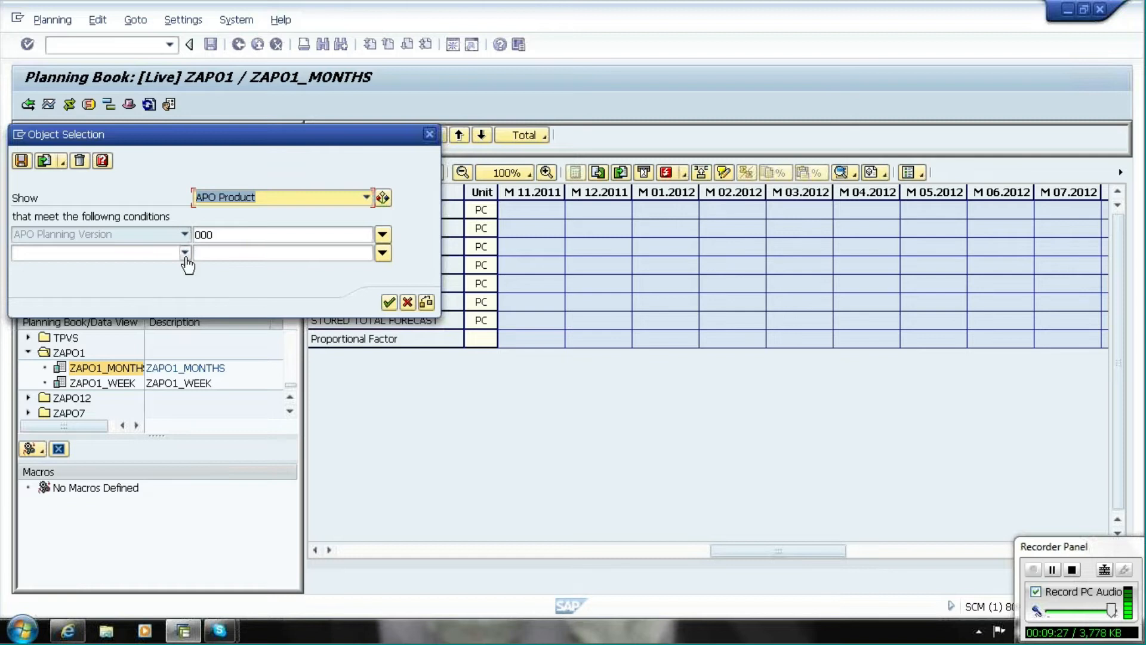
{"action": "left_click", "coordinate": [184, 253]}
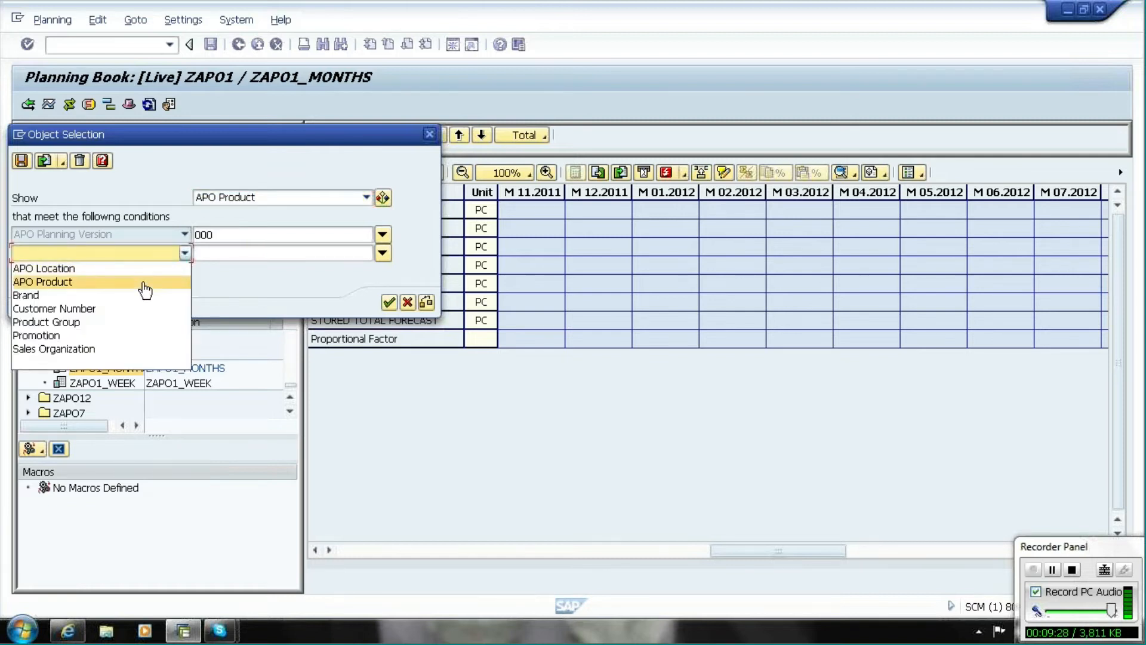
{"action": "left_click", "coordinate": [143, 284]}
{"action": "left_click", "coordinate": [257, 253]}
{"action": "type", "text": "PLIKE"}
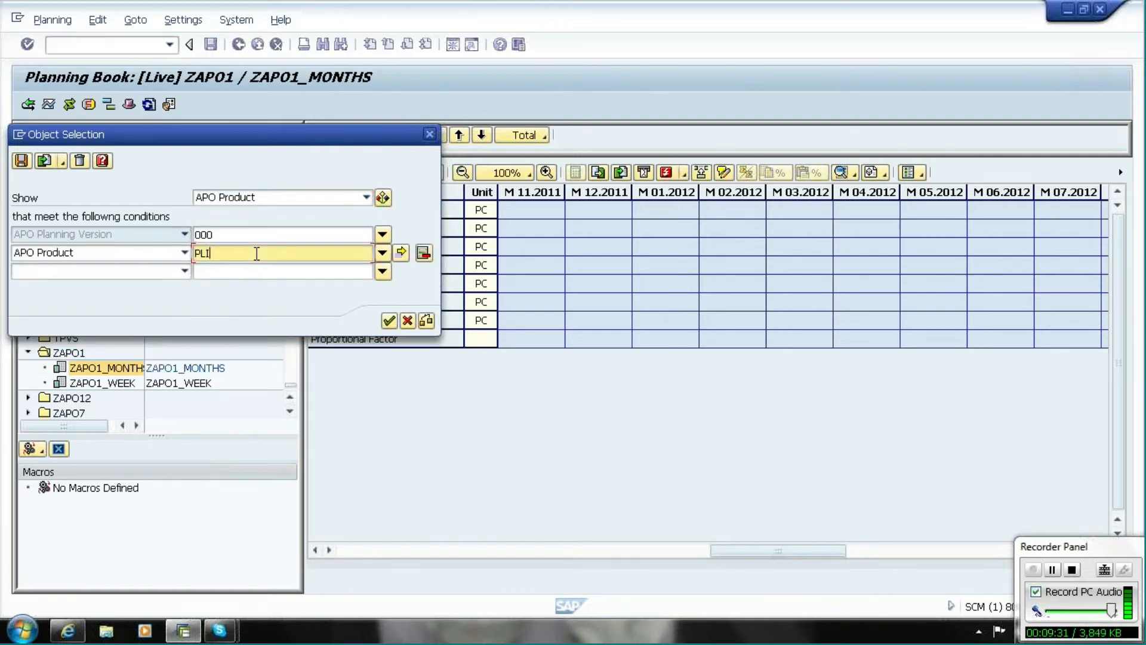
{"action": "left_click", "coordinate": [390, 321]}
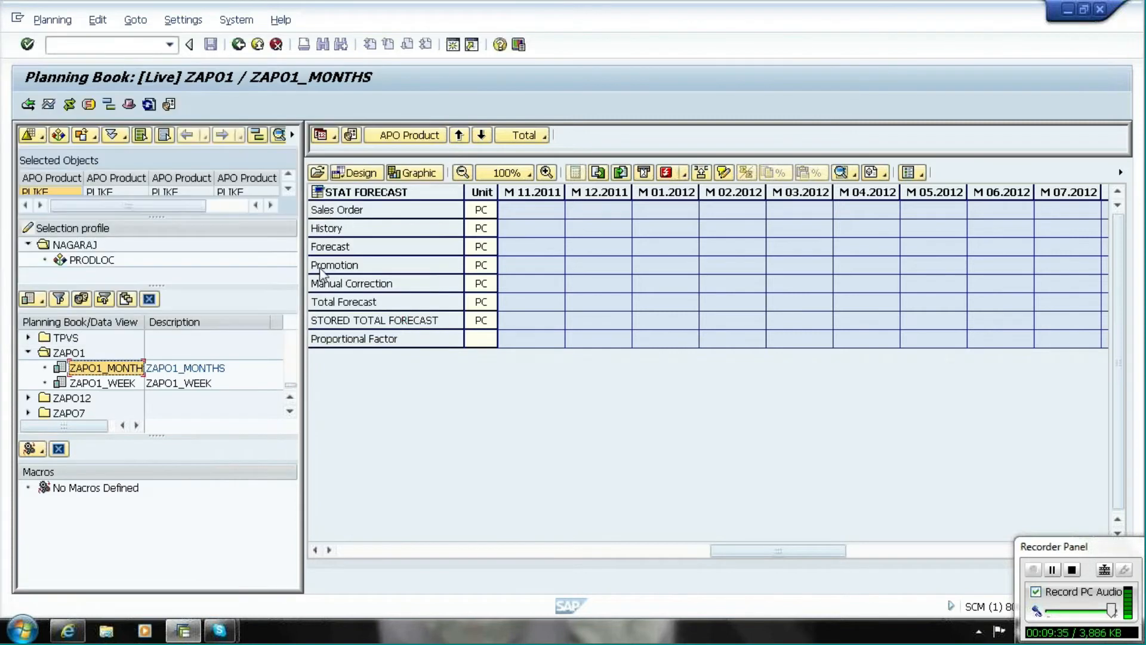
{"action": "double_click", "coordinate": [199, 192]}
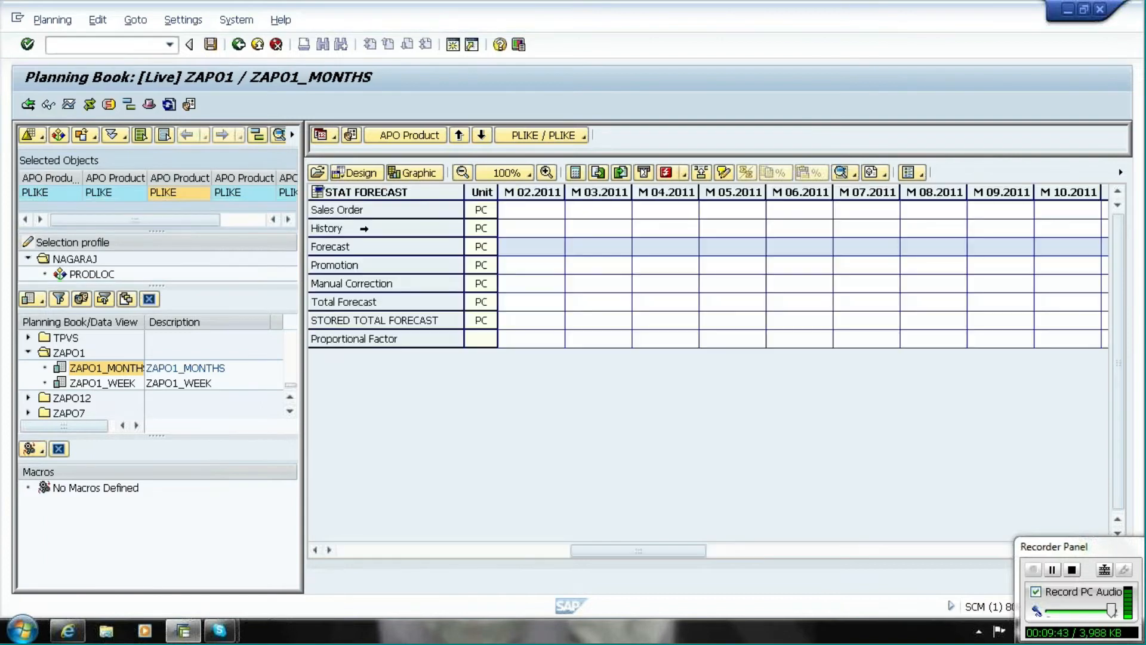
Run the univariate forecast for PLIKE, examine its forecast and history rows across the 2011 and 2012 months, and exit to SAP Easy Access.
{"action": "left_click", "coordinate": [364, 228]}
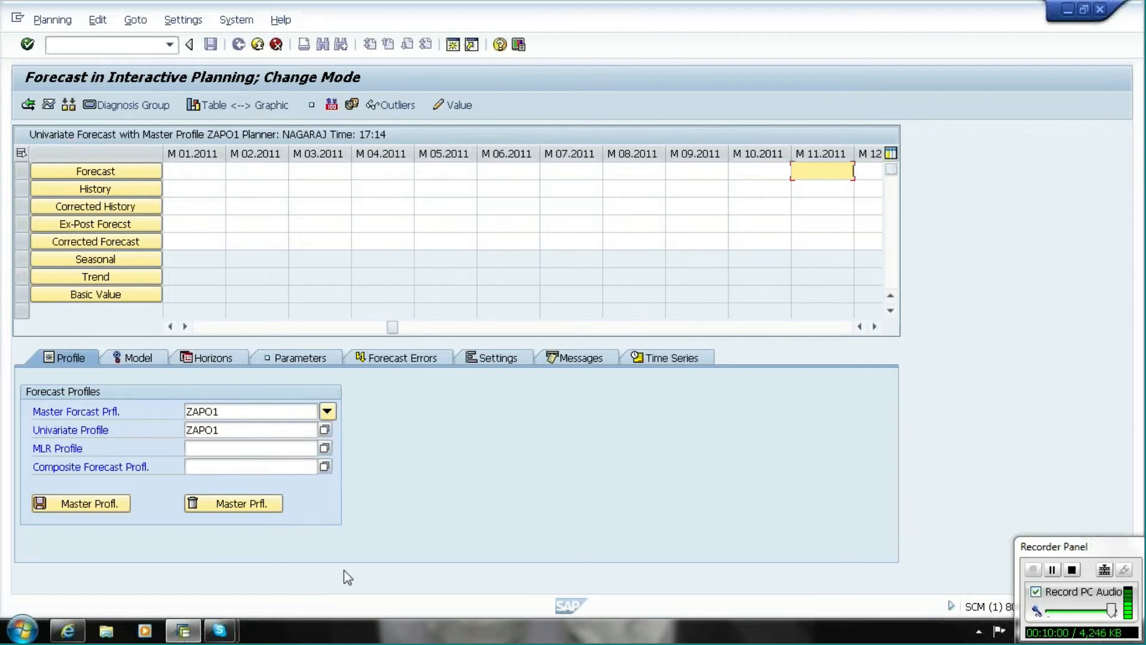
{"action": "left_click", "coordinate": [875, 326]}
{"action": "left_click", "coordinate": [875, 327]}
{"action": "left_click", "coordinate": [876, 326]}
{"action": "left_click", "coordinate": [876, 326]}
{"action": "left_click", "coordinate": [875, 327]}
{"action": "left_click", "coordinate": [875, 326]}
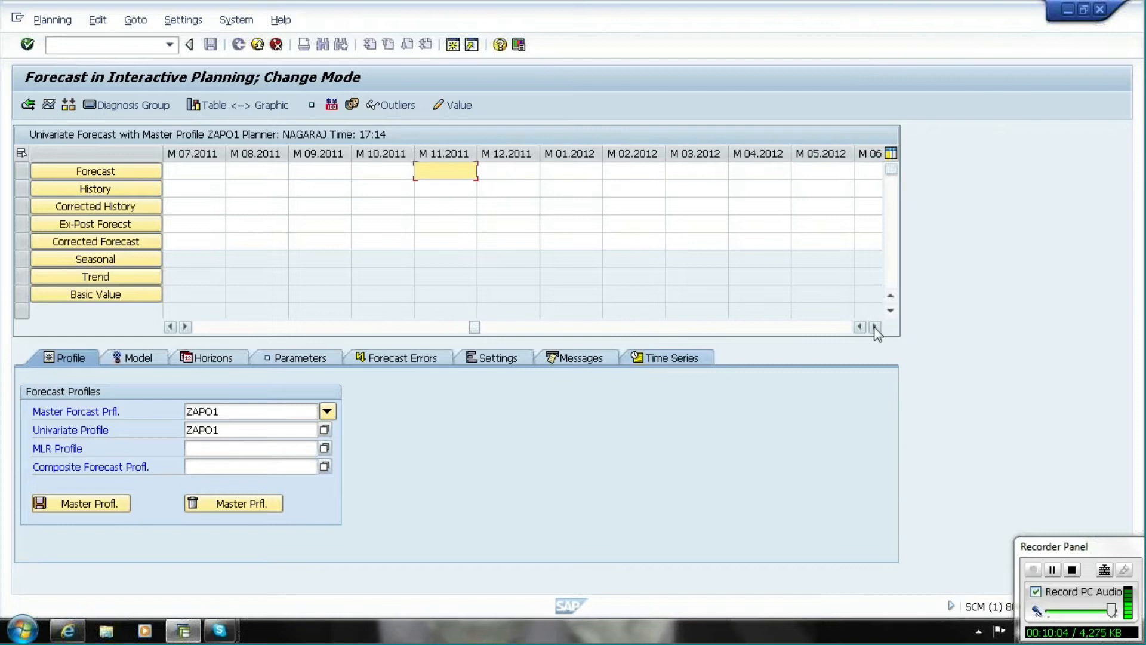
{"action": "left_click", "coordinate": [259, 46]}
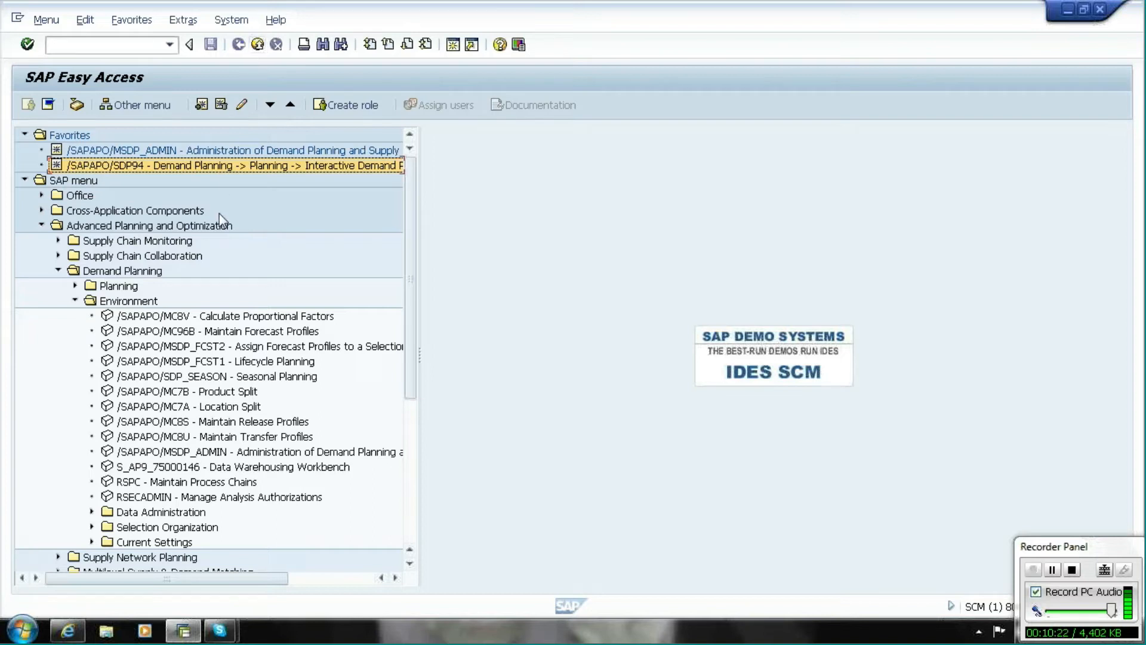
Open the Lifecycle Planning transaction from the Demand Planning environment folder.
{"action": "left_click", "coordinate": [72, 181]}
{"action": "left_click", "coordinate": [97, 225]}
{"action": "left_click", "coordinate": [114, 272]}
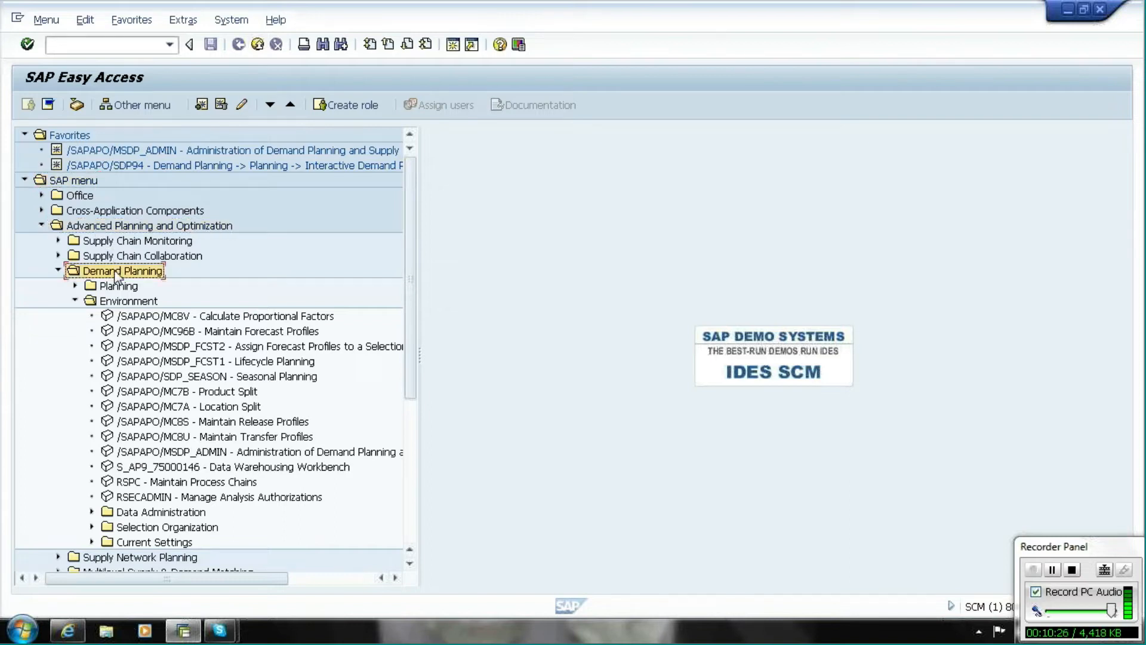
{"action": "left_click", "coordinate": [119, 303]}
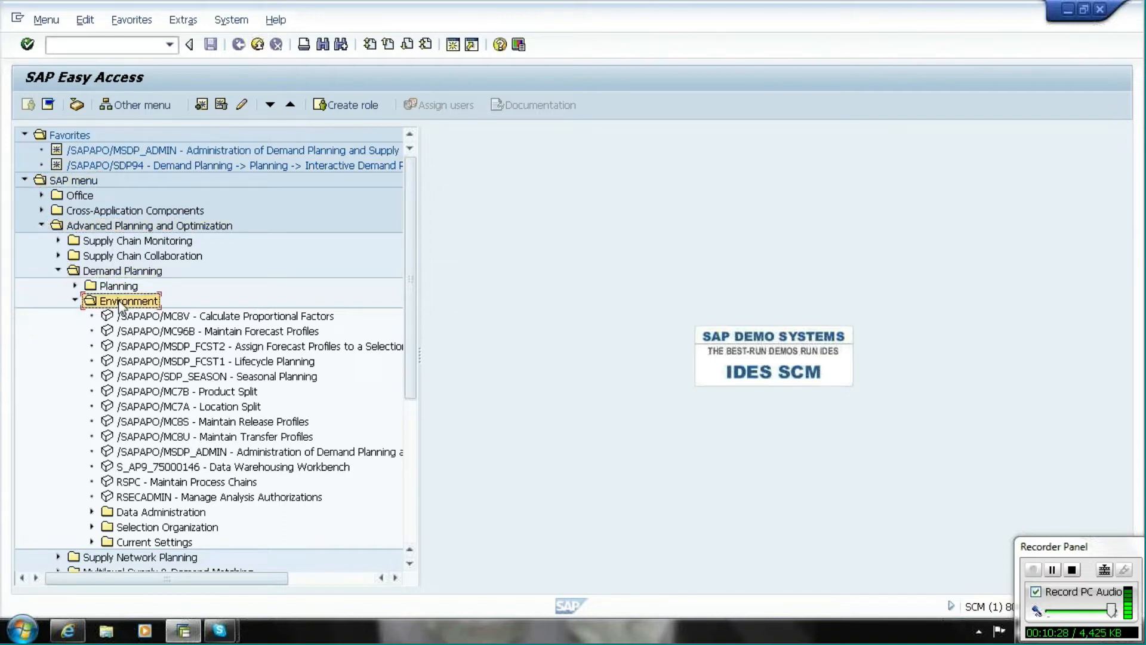
{"action": "left_click", "coordinate": [168, 366]}
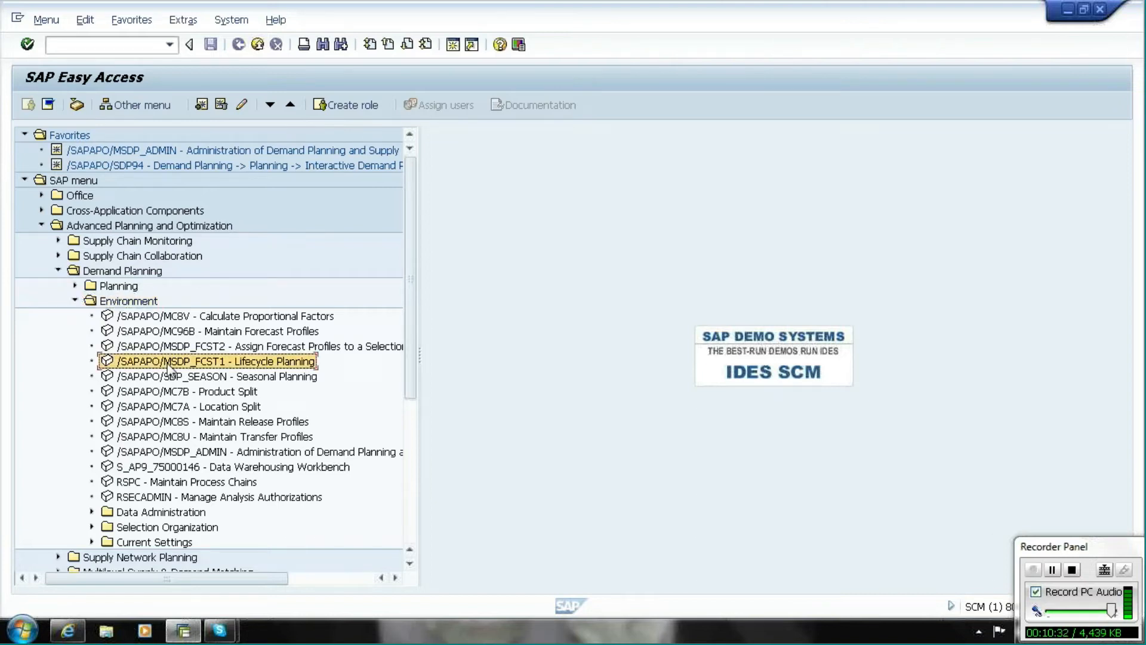
{"action": "double_click", "coordinate": [168, 362]}
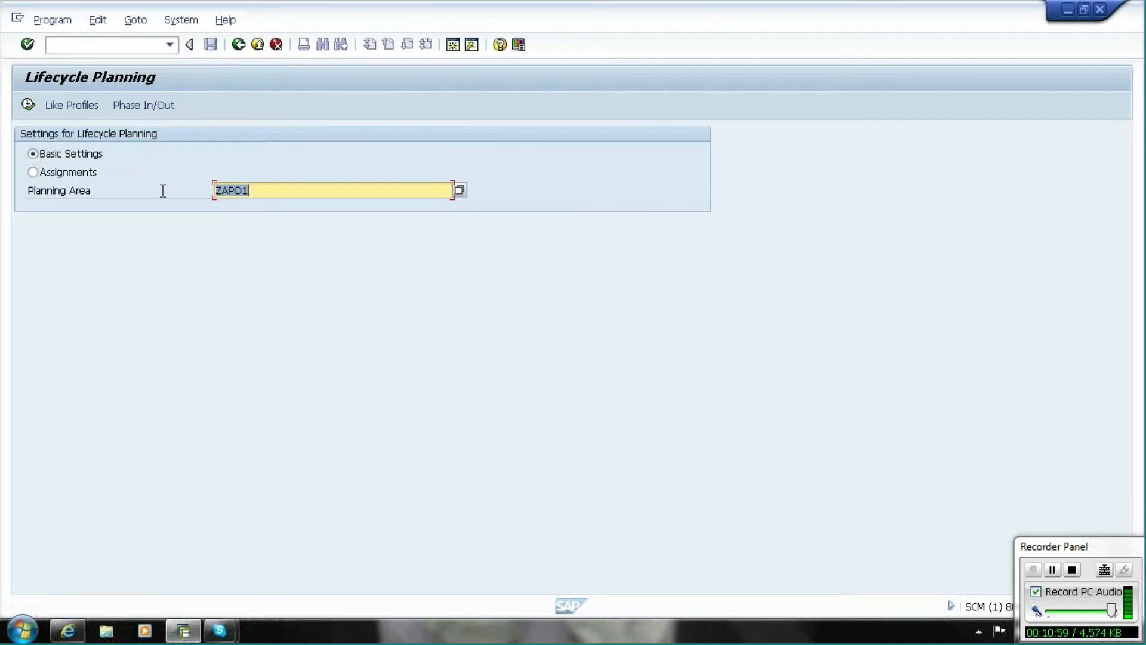
In the basic life cycle settings for planning area ZAPO1, add 9ALOCNO as the second characteristic after 9AMATNR and execute.
{"action": "left_click", "coordinate": [29, 105]}
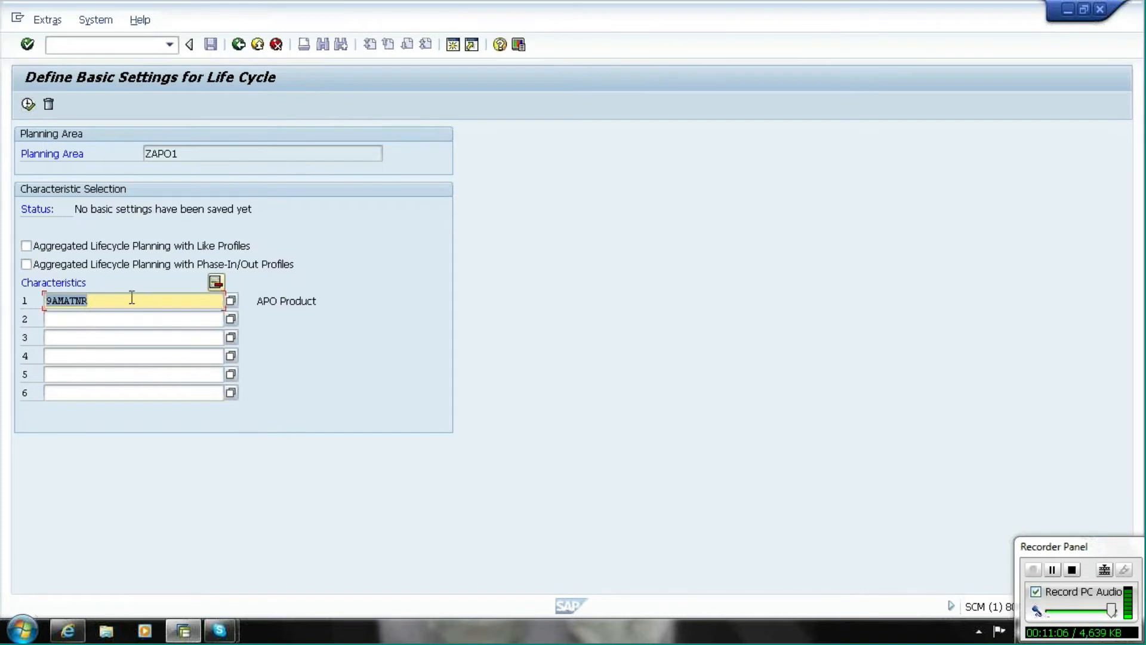
{"action": "left_click", "coordinate": [102, 317]}
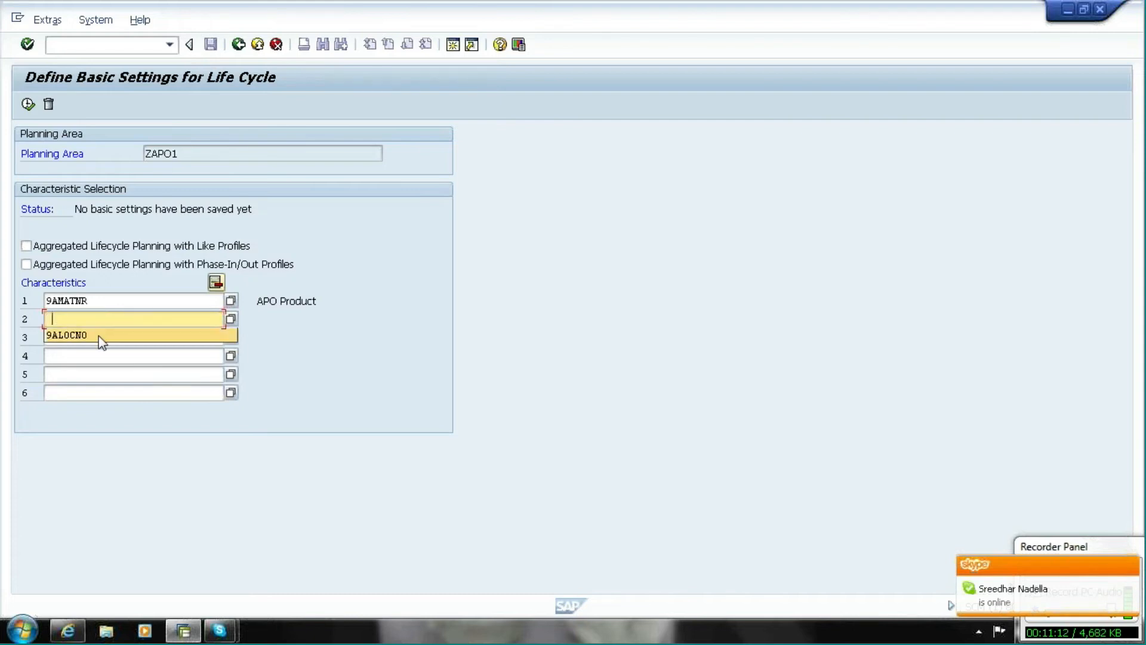
{"action": "left_click", "coordinate": [99, 336]}
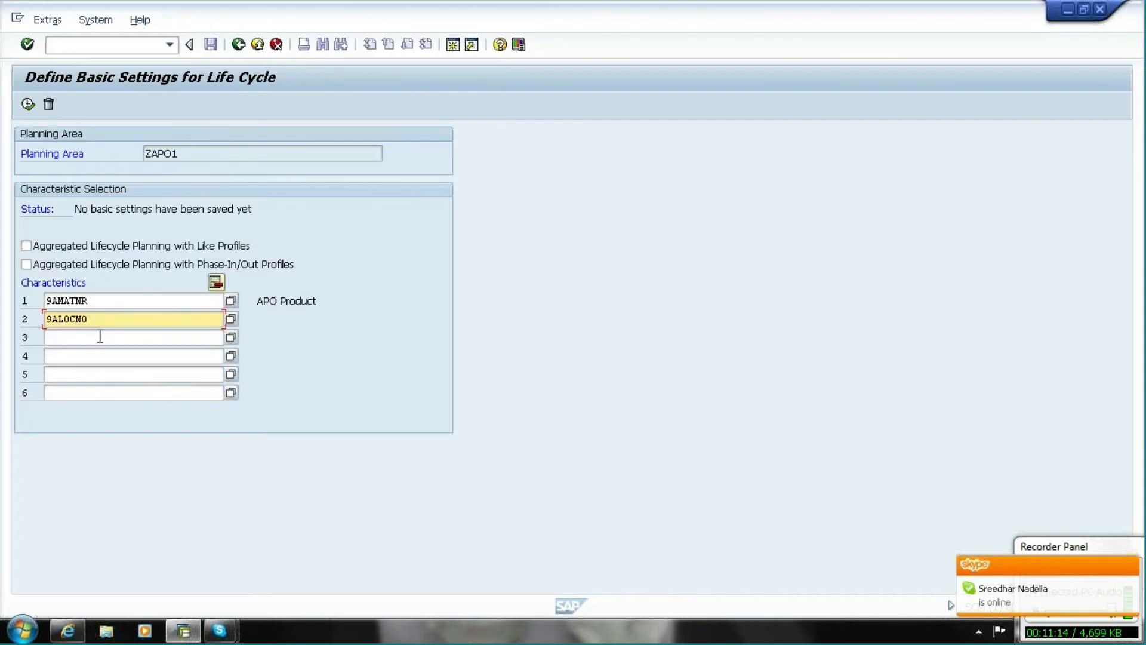
{"action": "key", "text": "Return"}
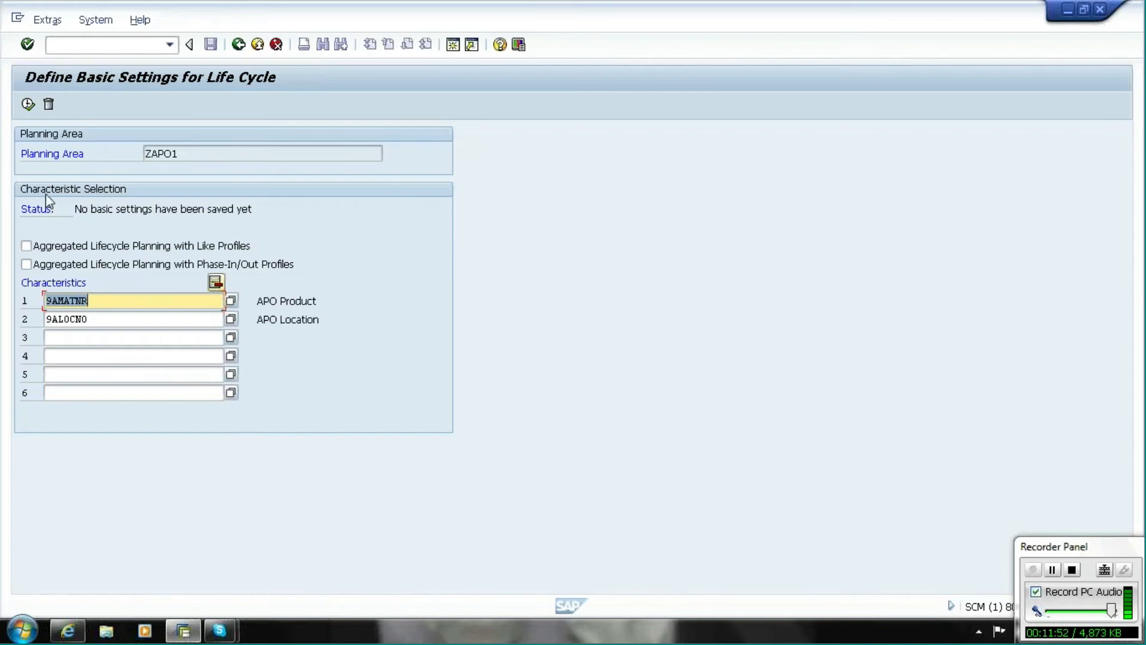
{"action": "left_click", "coordinate": [29, 105]}
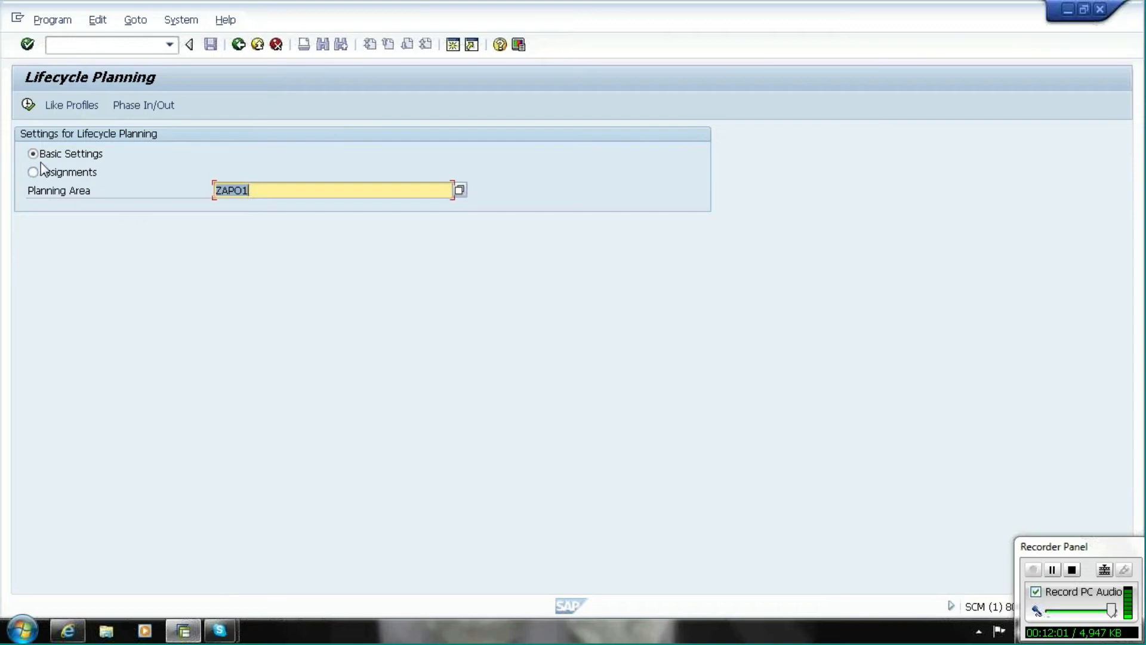
Start a like profile for characteristic 9AMATNR, with profile name and description both ZAPO1.
{"action": "left_click", "coordinate": [68, 106]}
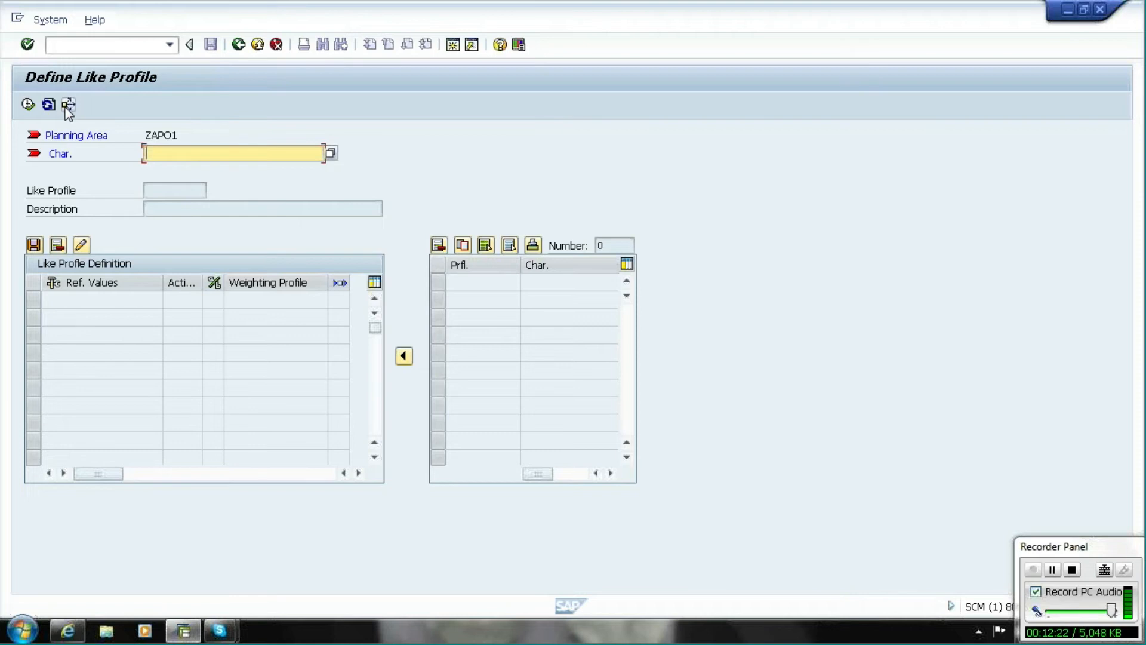
{"action": "left_click", "coordinate": [331, 154]}
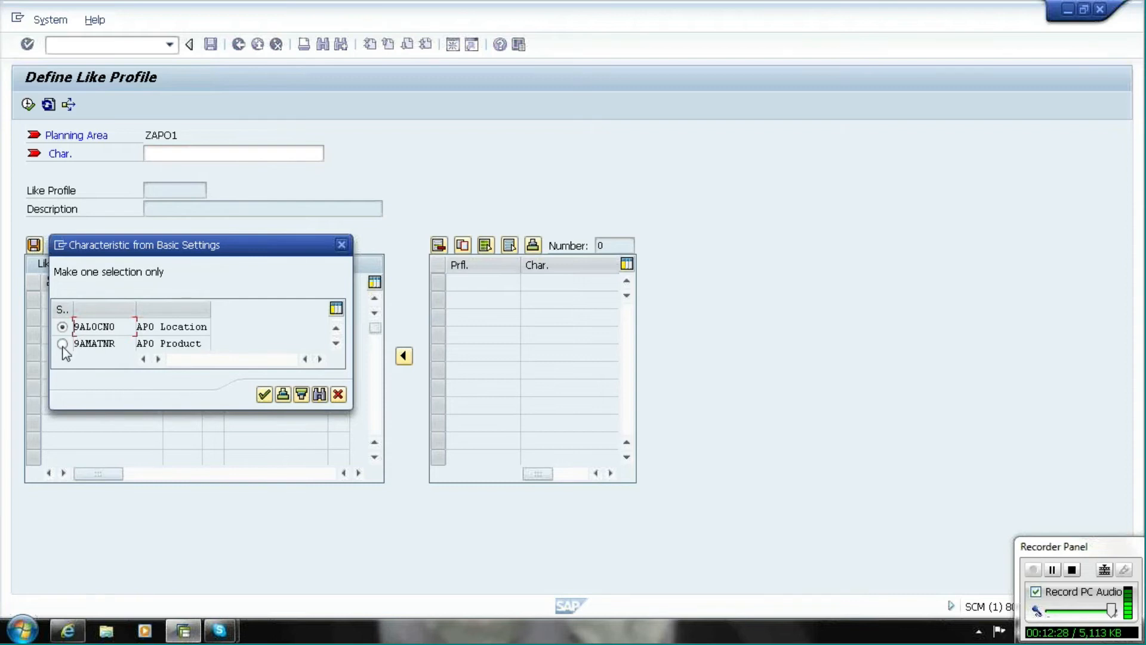
{"action": "left_click", "coordinate": [62, 344]}
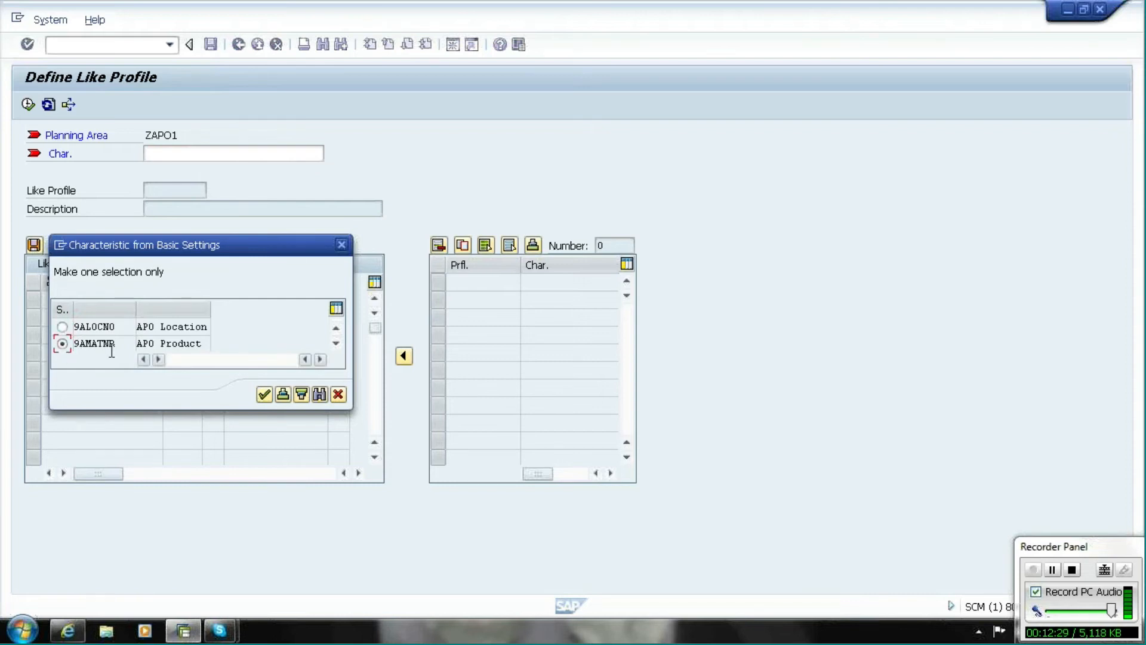
{"action": "left_click", "coordinate": [262, 395]}
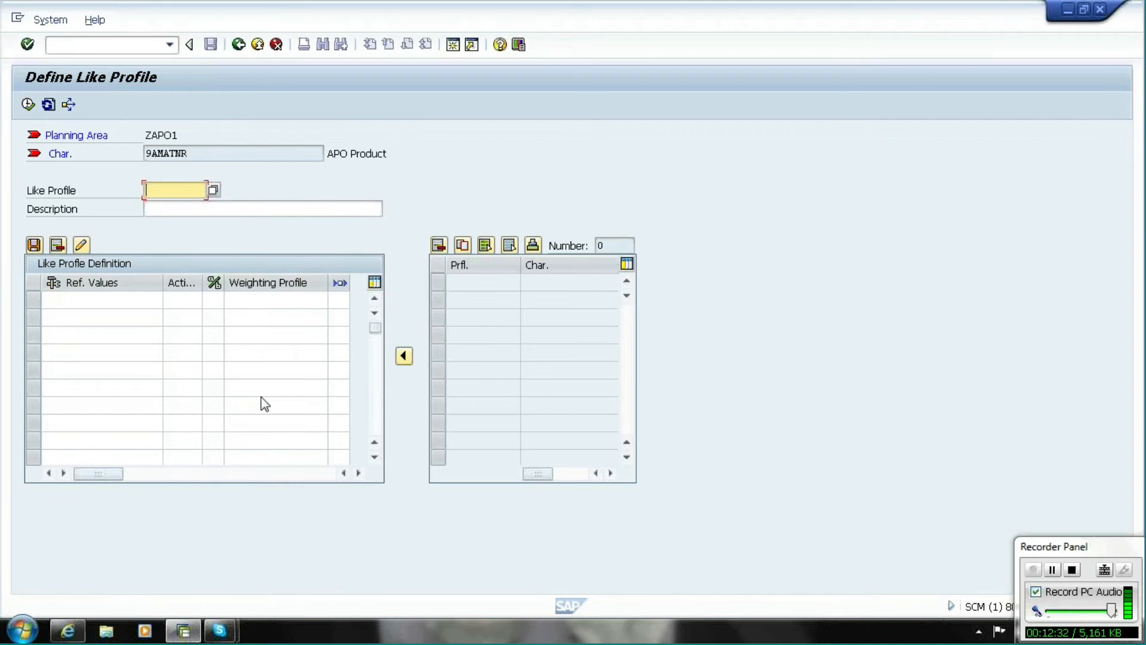
{"action": "type", "text": "ZAPO1"}
{"action": "left_click", "coordinate": [208, 204]}
{"action": "type", "text": "ZAPO1"}
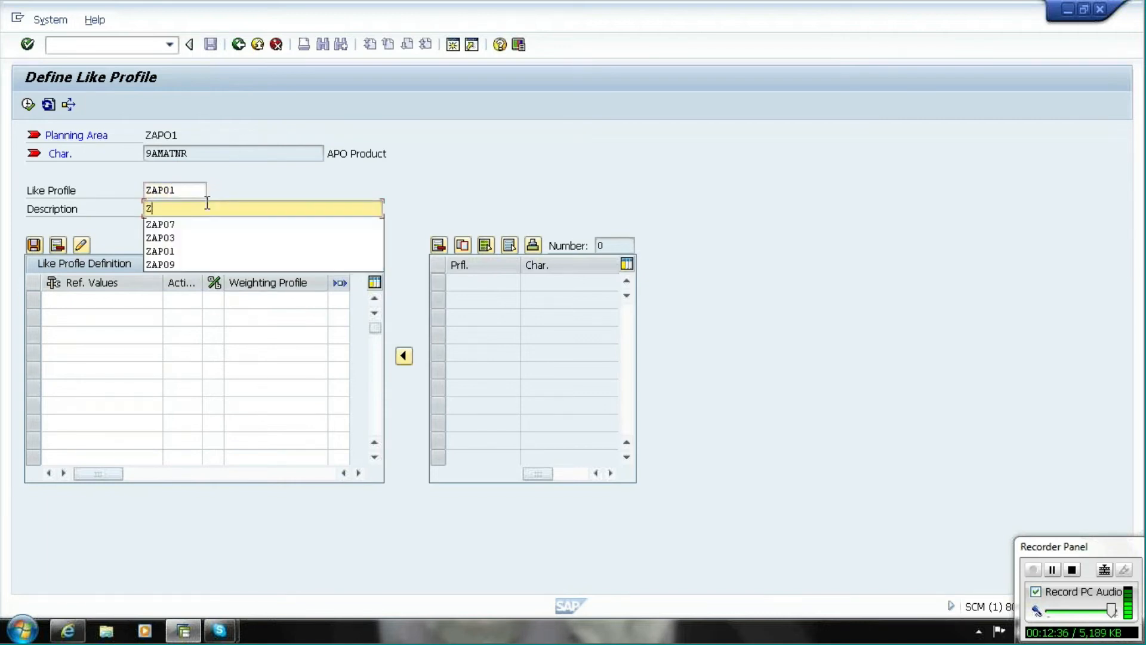
Define the like profile with reference value P1, action S (sum) and 100 percent weighting, and save it.
{"action": "left_click", "coordinate": [94, 299]}
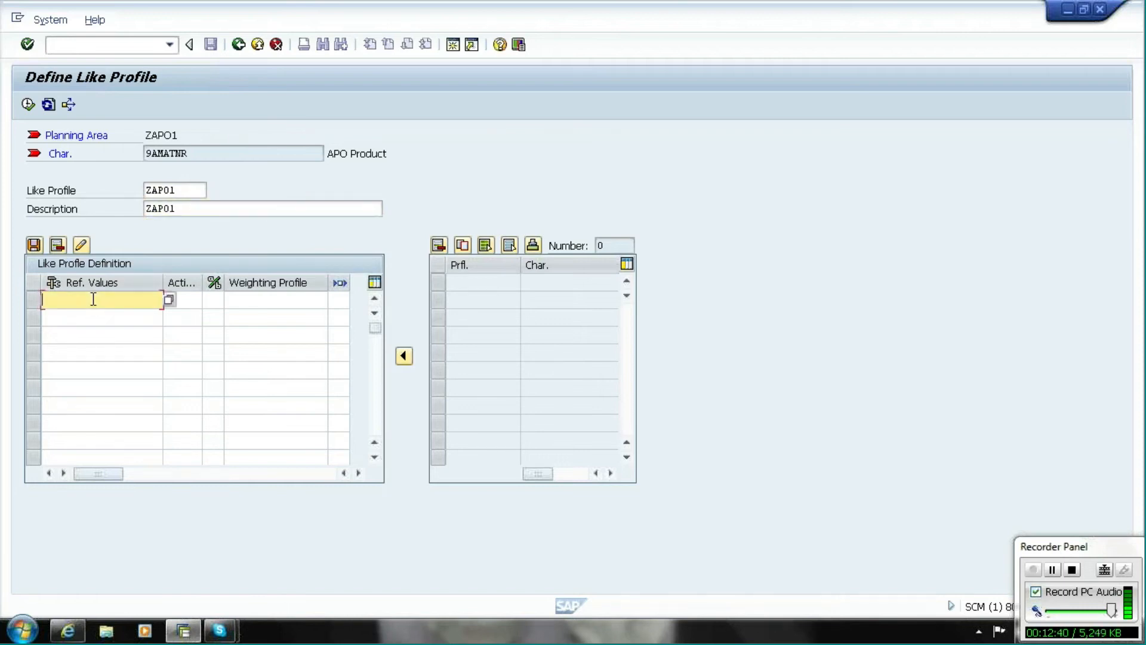
{"action": "type", "text": "P1"}
{"action": "left_click", "coordinate": [196, 299]}
{"action": "left_click", "coordinate": [209, 301]}
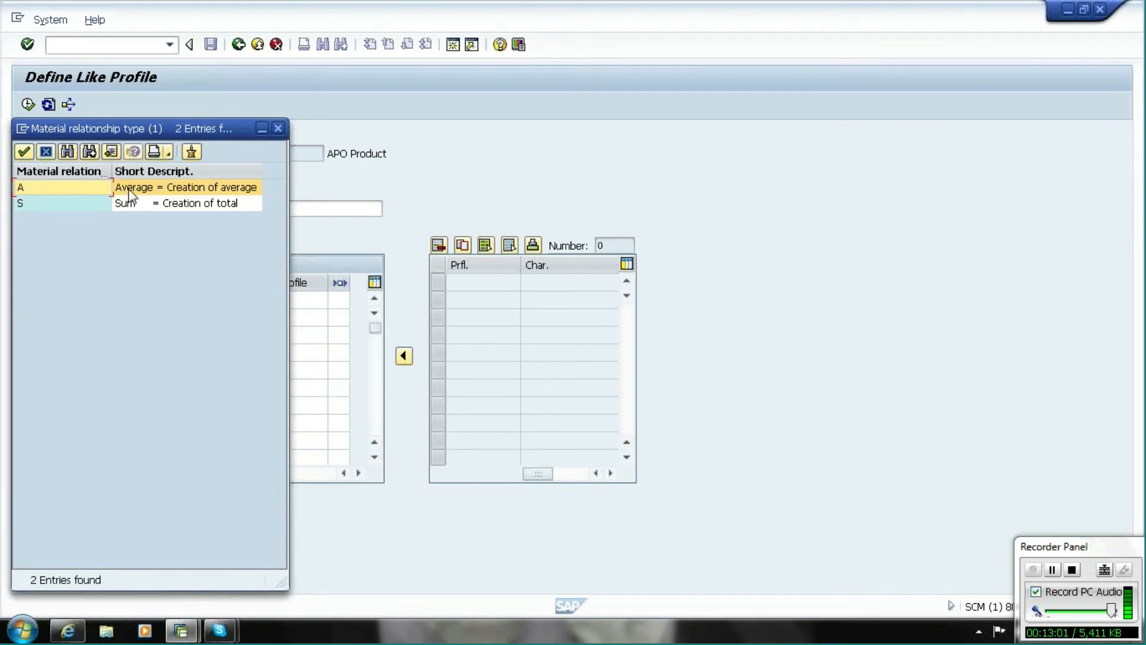
{"action": "double_click", "coordinate": [131, 205]}
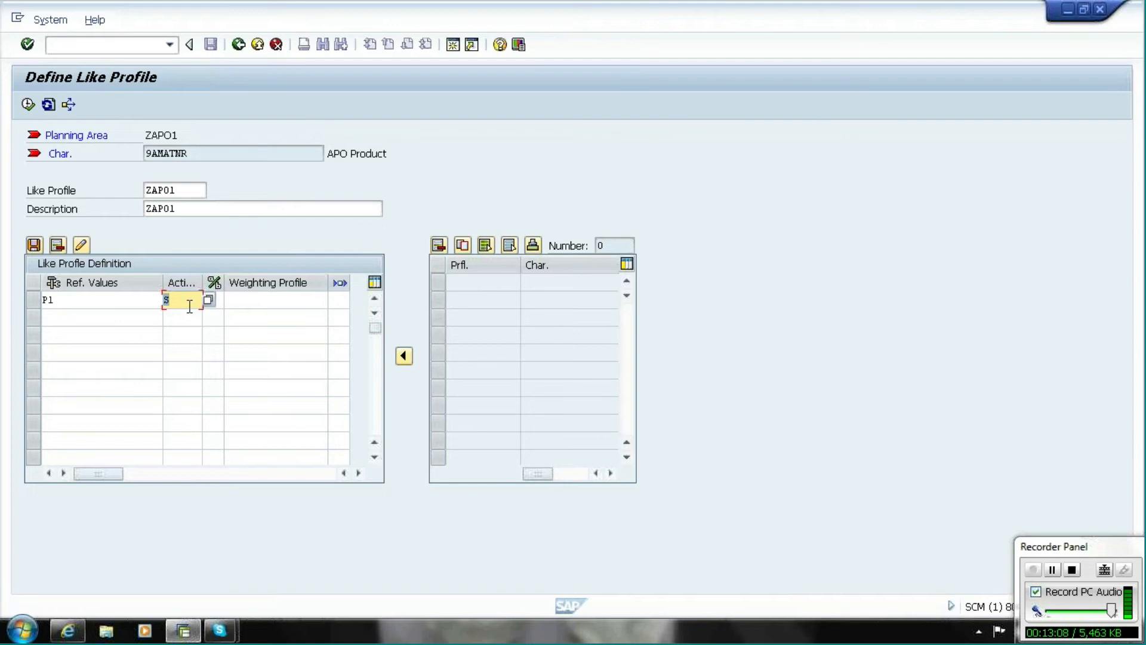
{"action": "left_click", "coordinate": [215, 301]}
{"action": "type", "text": "100"}
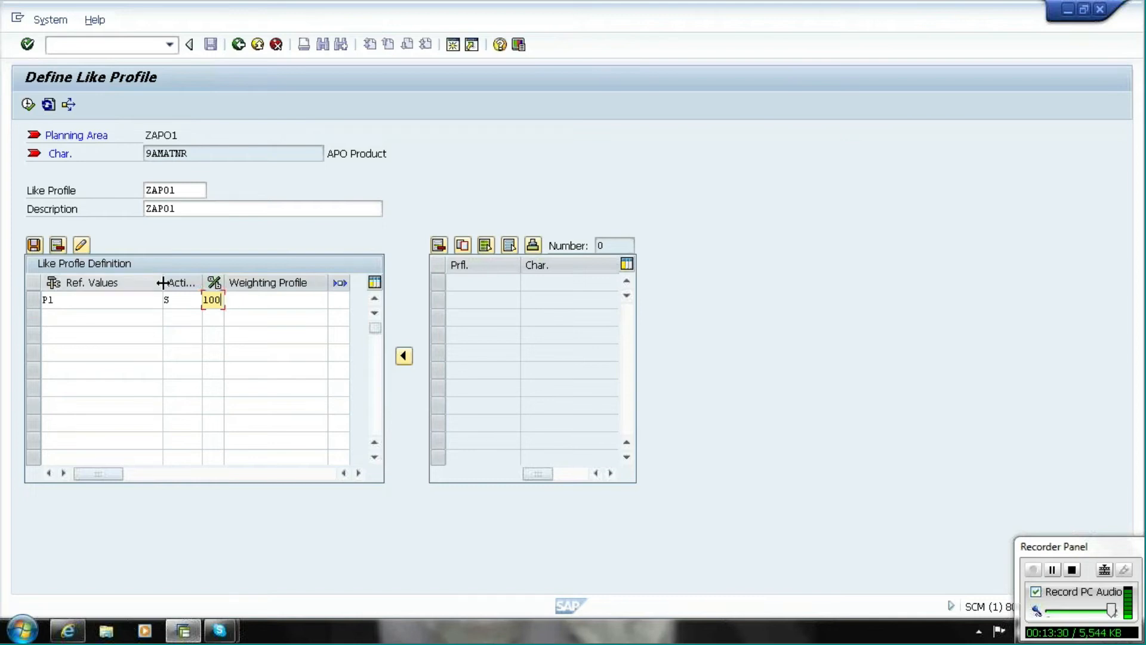
{"action": "left_click", "coordinate": [34, 244]}
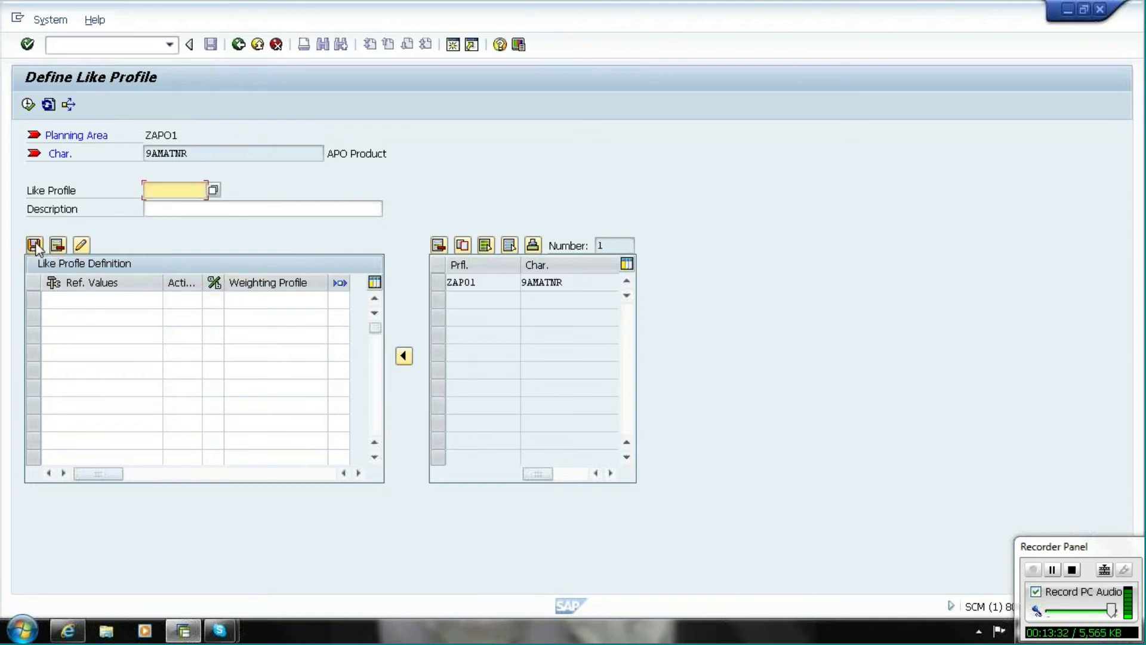
Reload the saved like profile ZAPO1, re-enter action S for reference value P1, and execute to return to the lifecycle planning settings.
{"action": "left_click", "coordinate": [214, 191]}
{"action": "left_click", "coordinate": [134, 333]}
{"action": "double_click", "coordinate": [133, 333]}
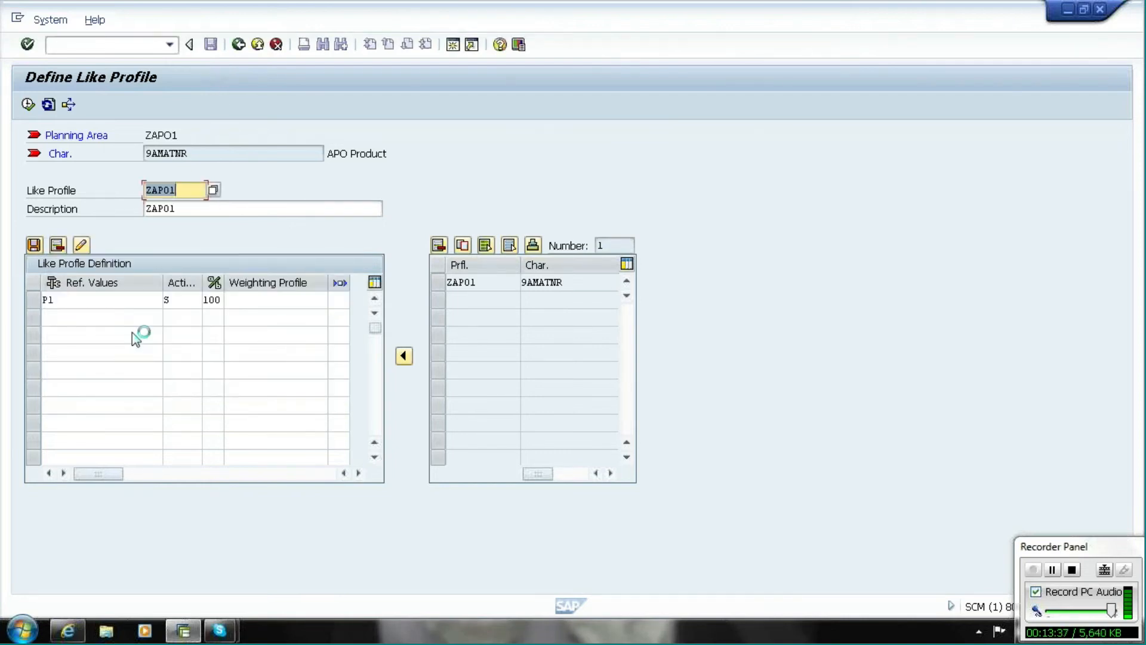
{"action": "left_click", "coordinate": [92, 301]}
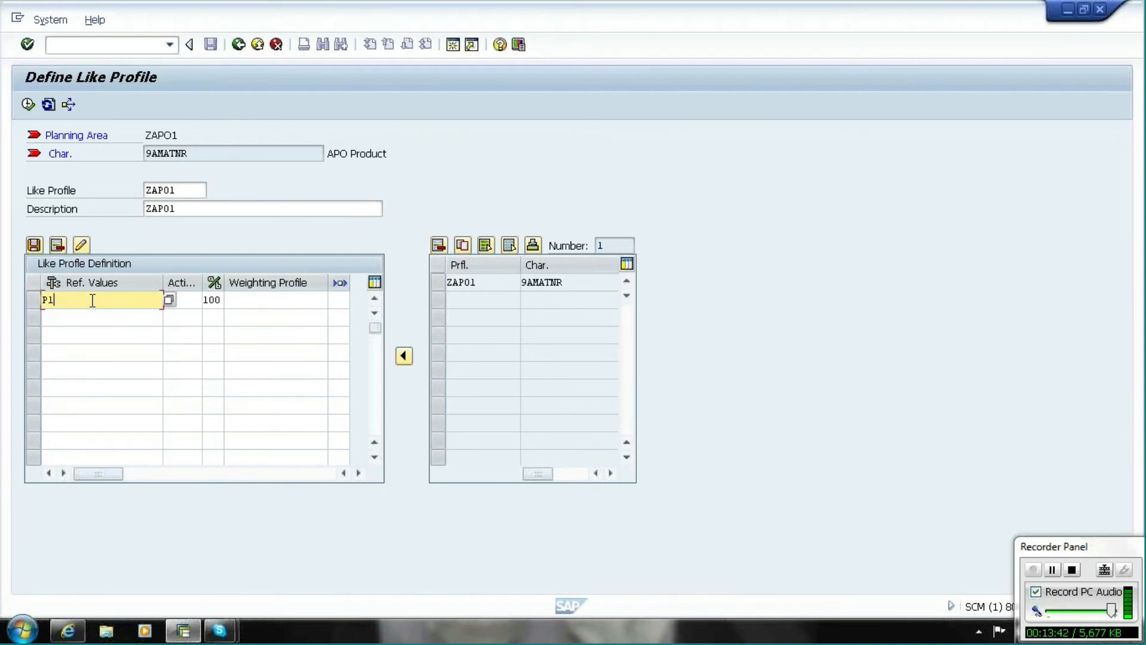
{"action": "left_click", "coordinate": [191, 303]}
{"action": "type", "text": "S"}
{"action": "left_click", "coordinate": [260, 299]}
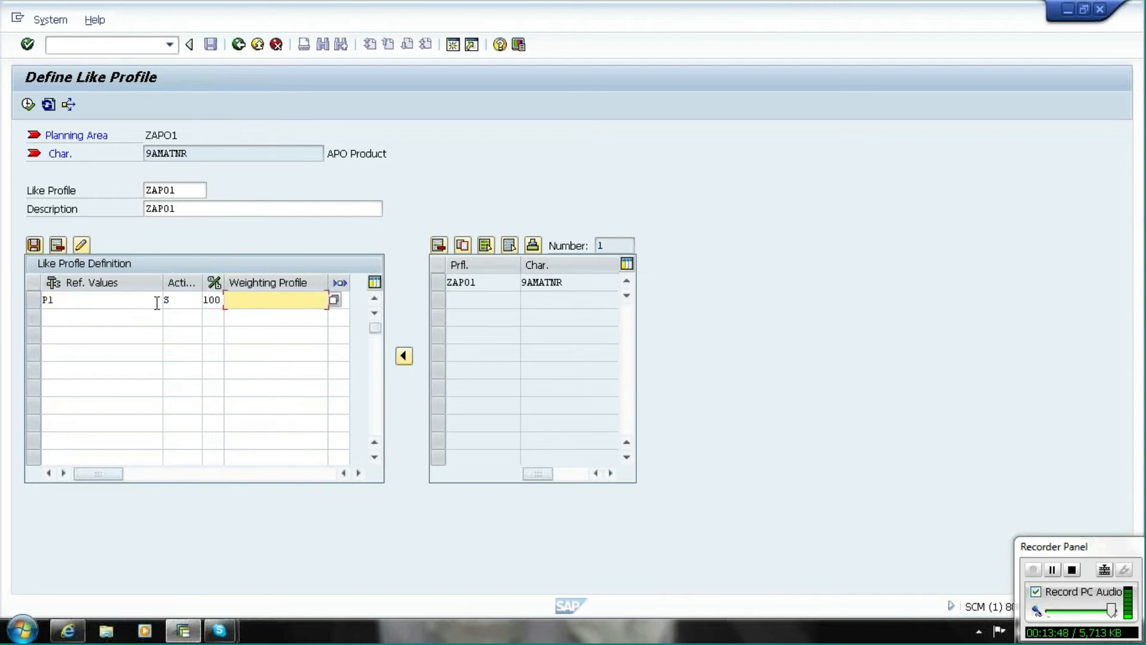
{"action": "left_click", "coordinate": [28, 104]}
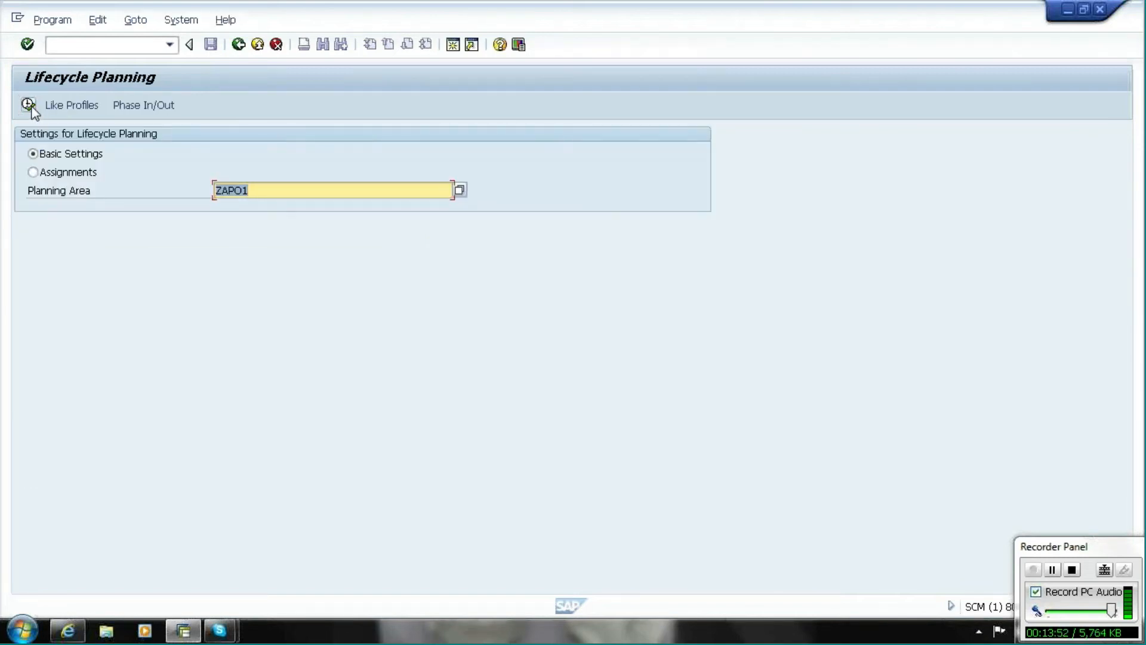
In the life cycle assignments for planning area ZAPO1, assign like profile ZAPO1 to product PLIKE at location L1 and execute.
{"action": "left_click", "coordinate": [33, 172]}
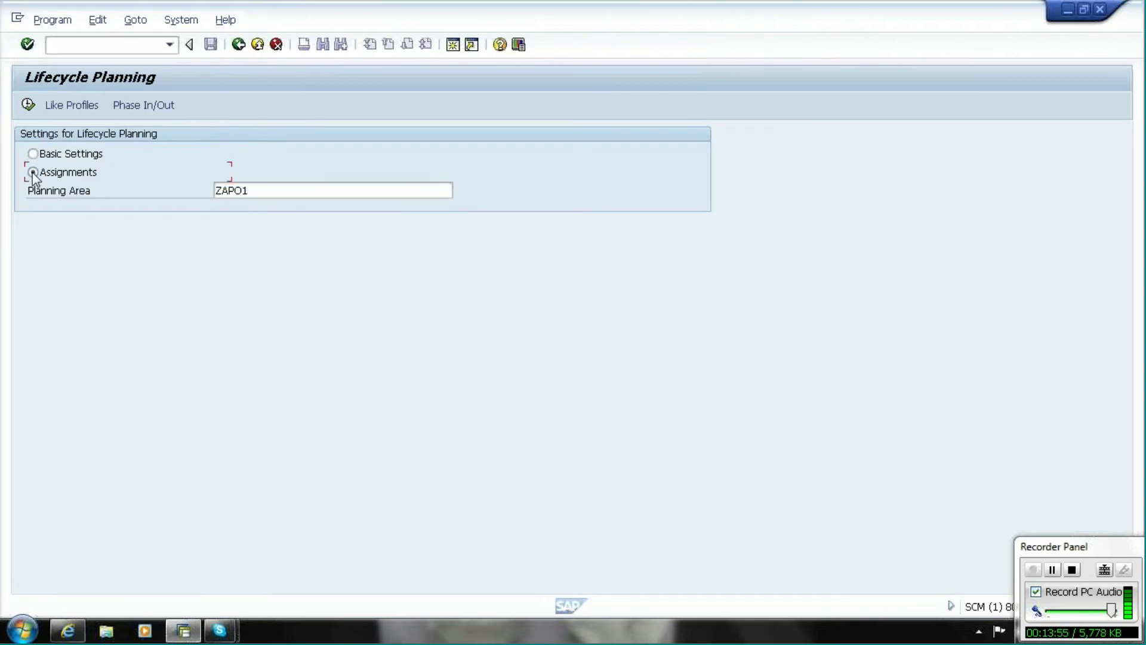
{"action": "left_click", "coordinate": [29, 105]}
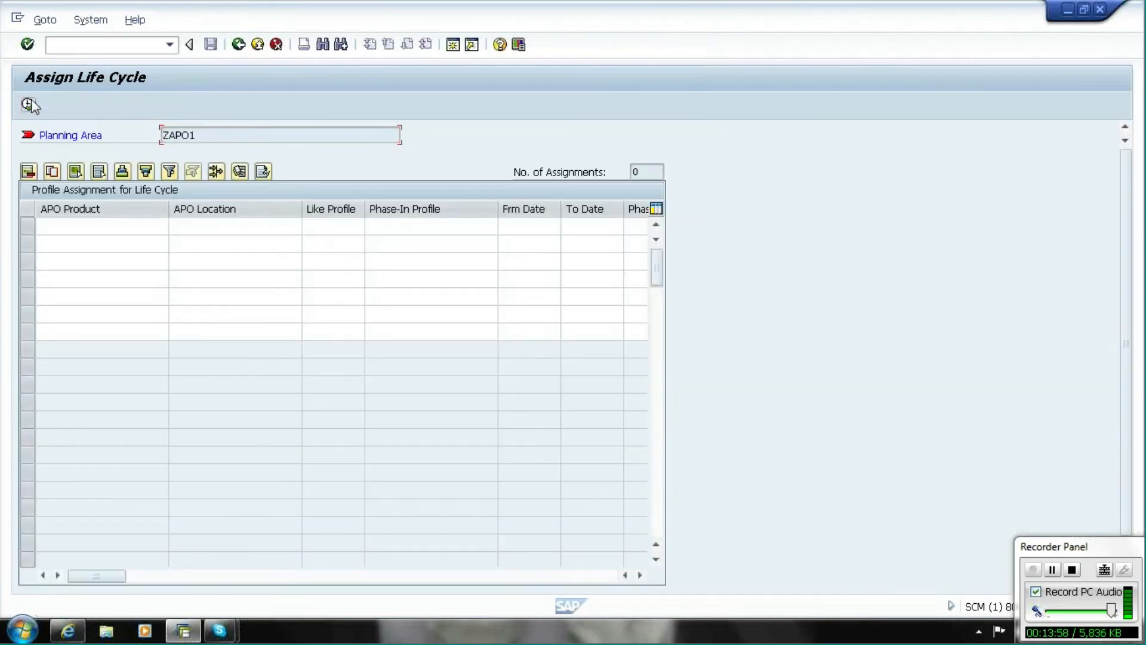
{"action": "left_click", "coordinate": [78, 226]}
{"action": "type", "text": "PLIKE"}
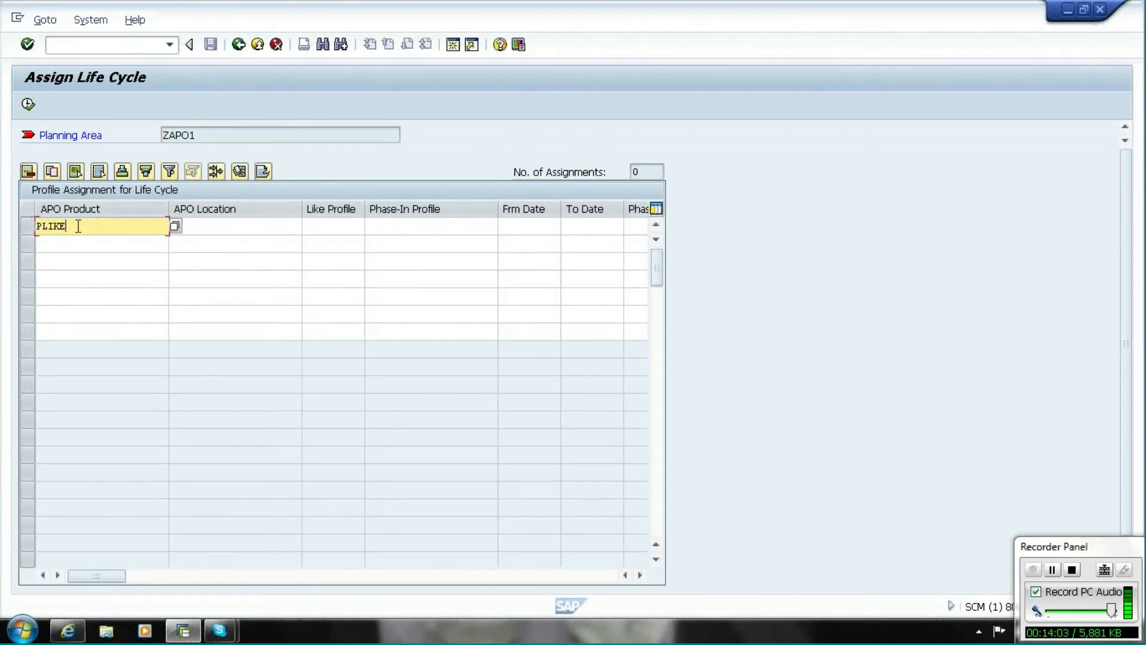
{"action": "left_click", "coordinate": [231, 227]}
{"action": "type", "text": "L1"}
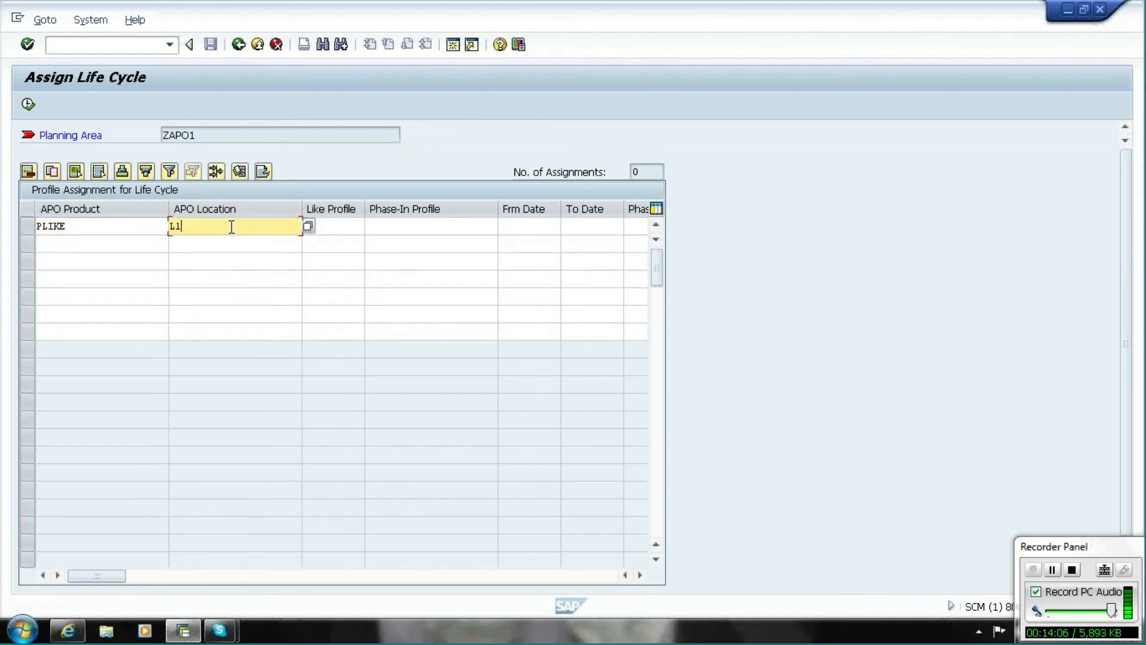
{"action": "left_click", "coordinate": [341, 231]}
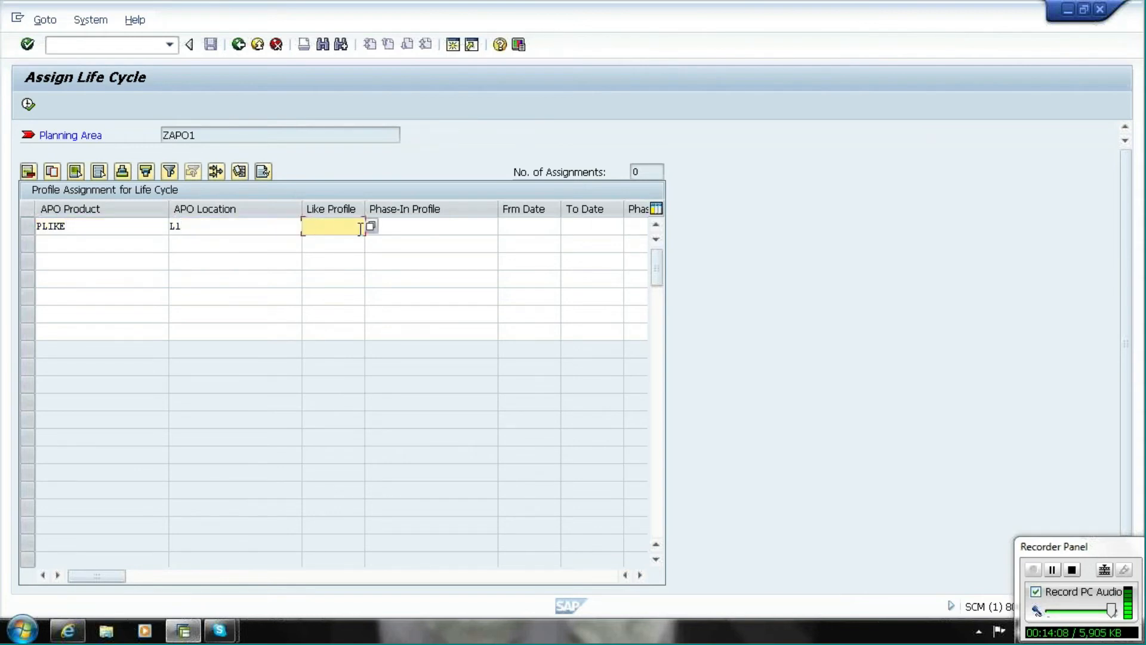
{"action": "left_click", "coordinate": [371, 227]}
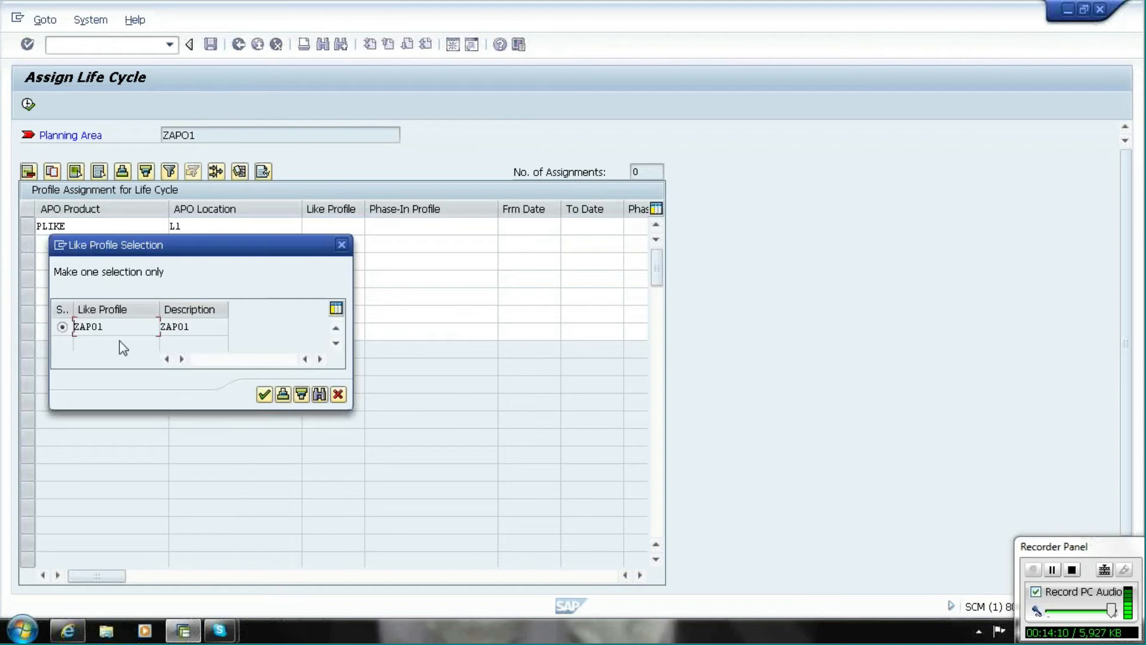
{"action": "double_click", "coordinate": [119, 325]}
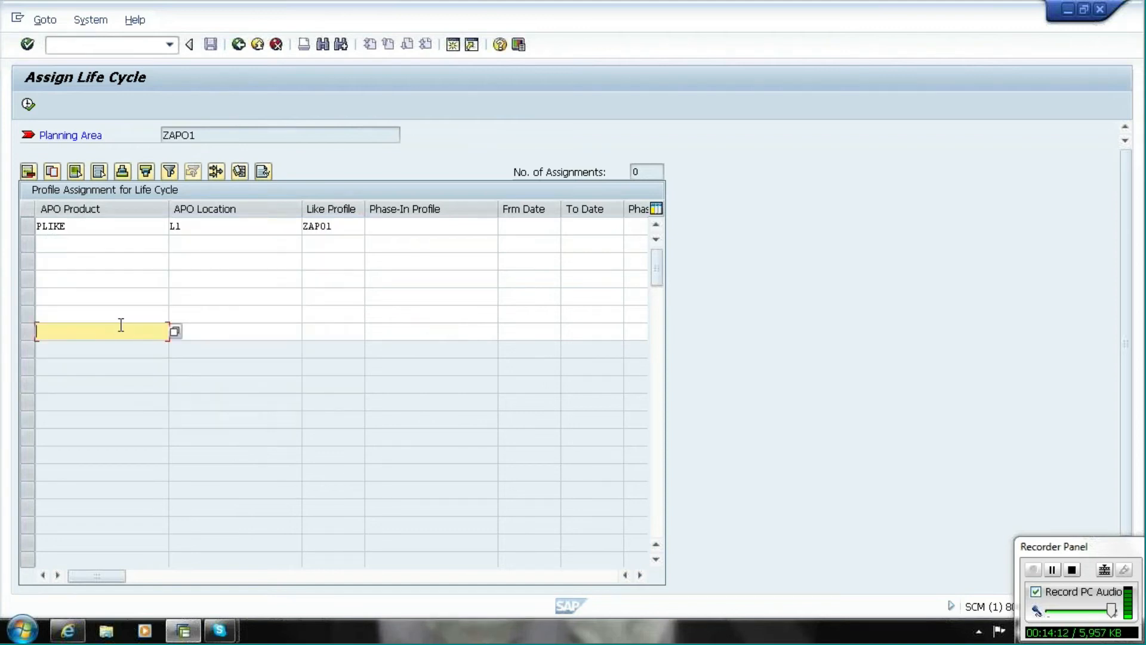
{"action": "left_click", "coordinate": [120, 325]}
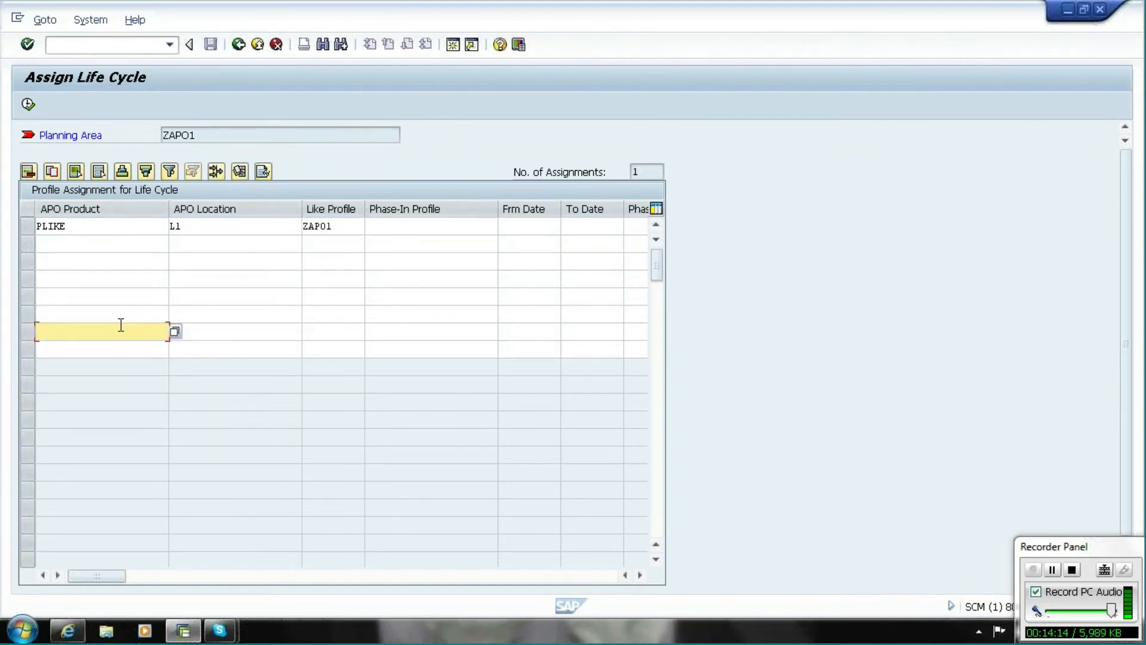
{"action": "left_click", "coordinate": [28, 106]}
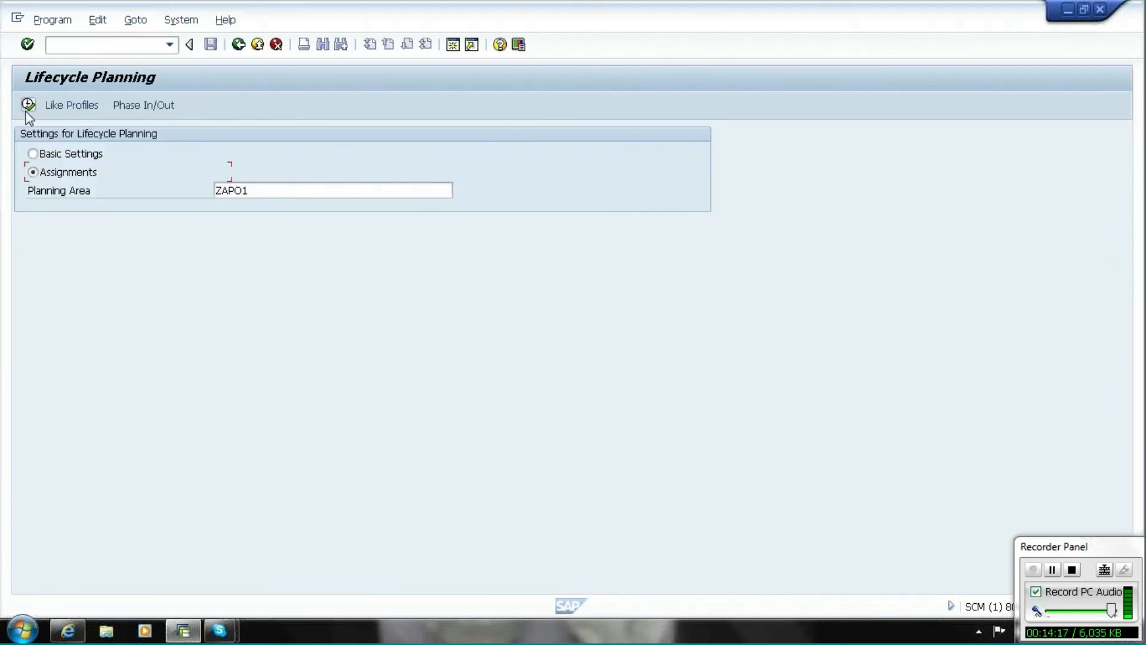
Review characteristics 9AMATNR and 9ALOCNO in the basic life cycle settings for planning area ZAPO1, and return to lifecycle planning.
{"action": "left_click", "coordinate": [40, 153]}
{"action": "left_click", "coordinate": [28, 105]}
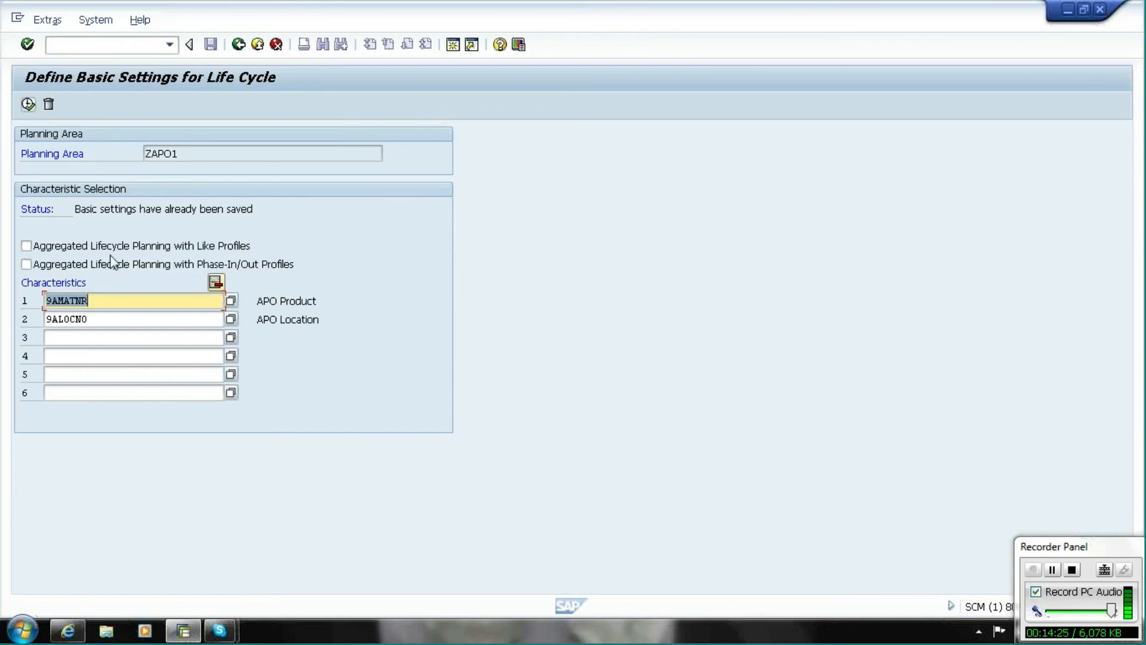
{"action": "left_click", "coordinate": [114, 319]}
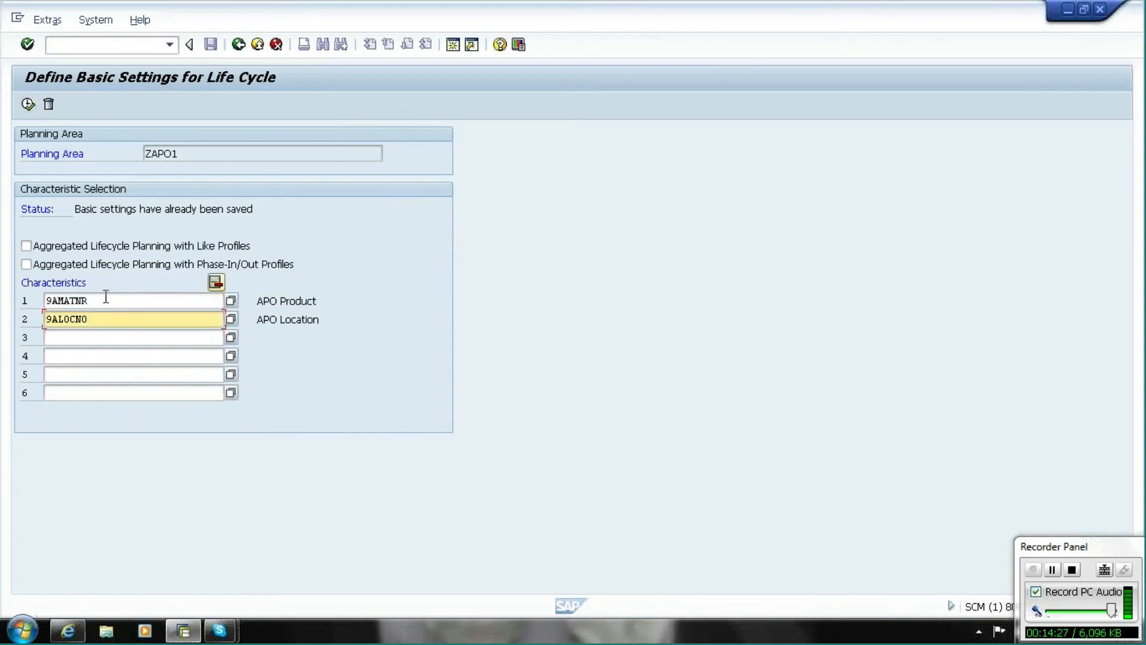
{"action": "left_click", "coordinate": [106, 300]}
{"action": "left_click", "coordinate": [102, 319]}
{"action": "left_click", "coordinate": [242, 51]}
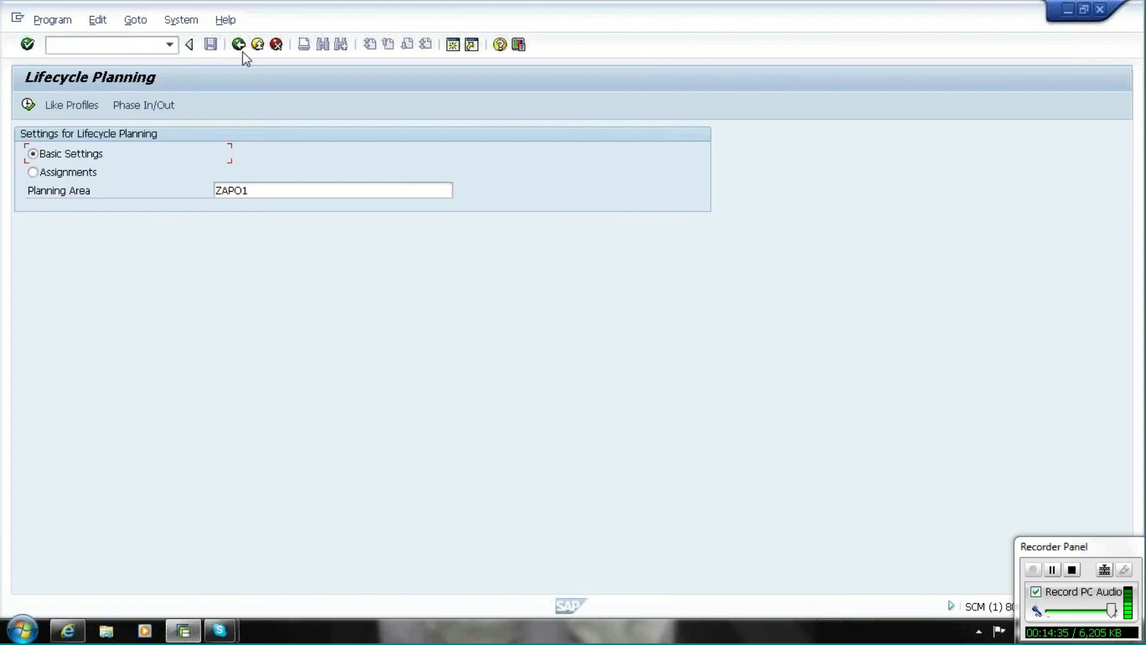
View the like profile definition screen for planning area ZAPO1 and return to the lifecycle planning settings.
{"action": "left_click", "coordinate": [72, 104]}
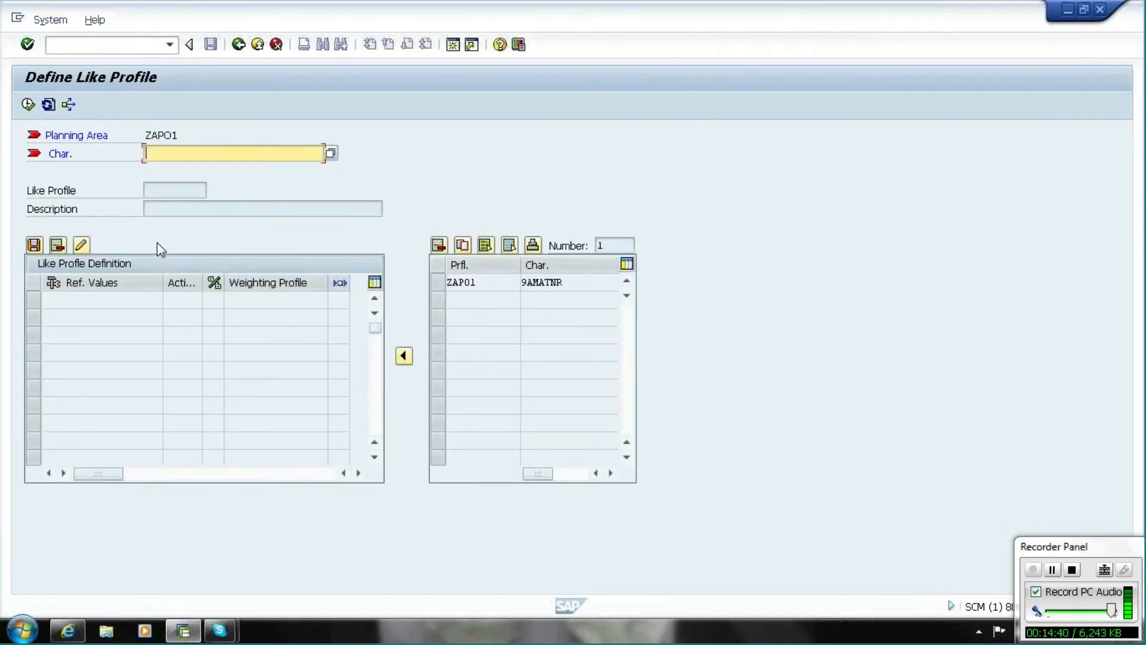
{"action": "left_click", "coordinate": [120, 297]}
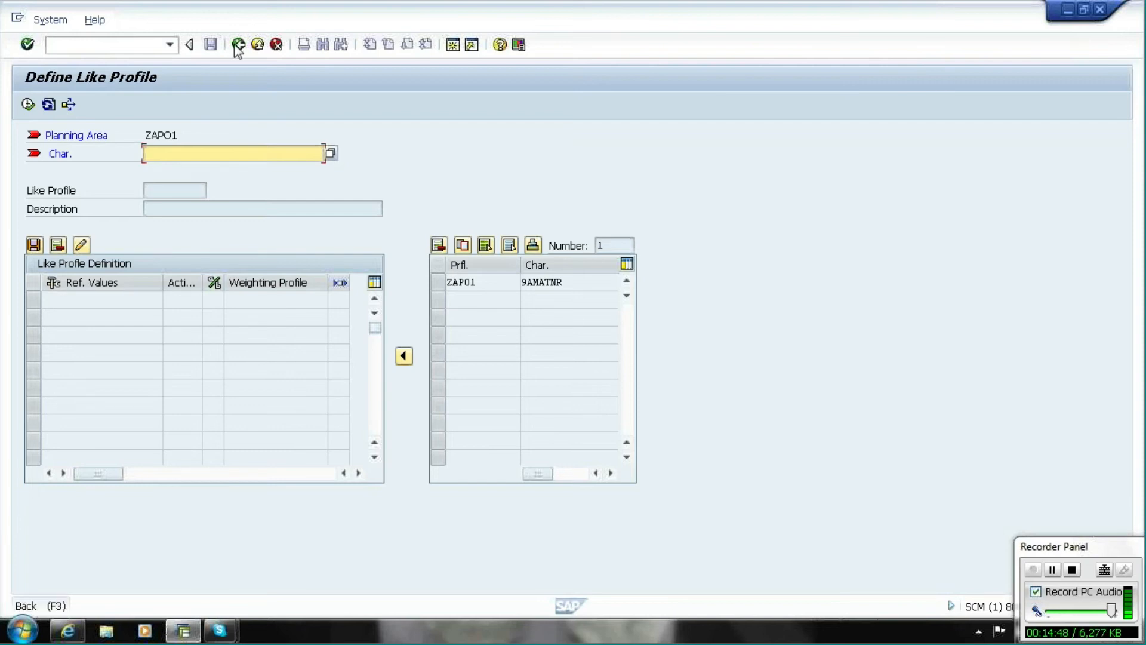
{"action": "left_click", "coordinate": [238, 44]}
Recheck the life cycle assignment of like profile ZAPO1 to product PLIKE at location L1, and execute it.
{"action": "left_click", "coordinate": [71, 173]}
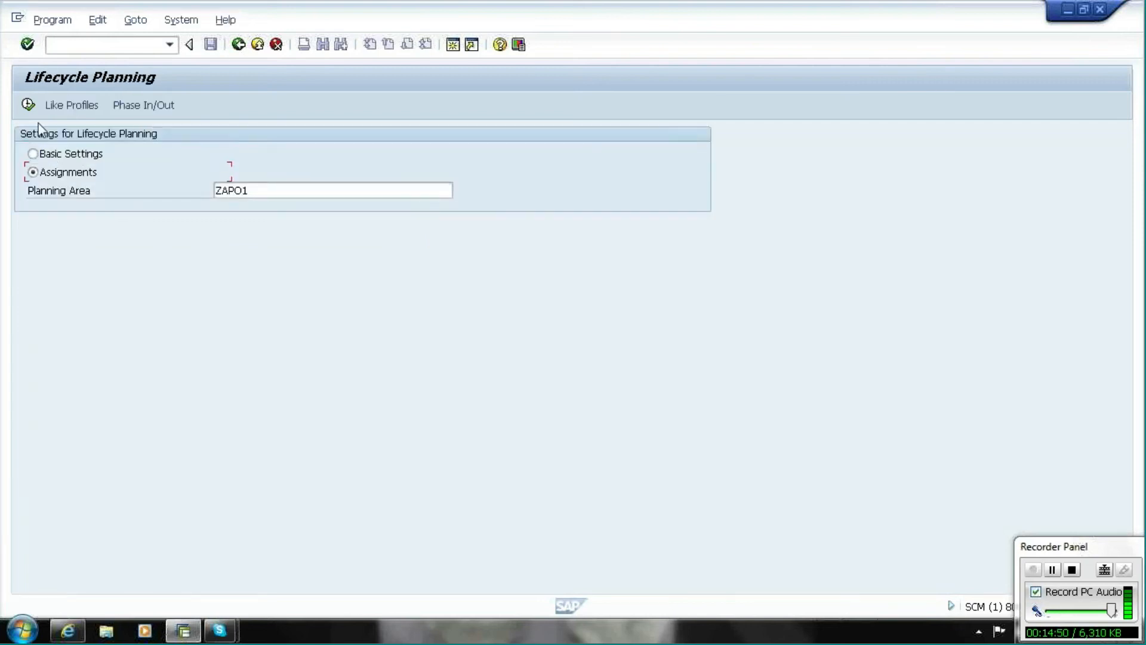
{"action": "left_click", "coordinate": [28, 105]}
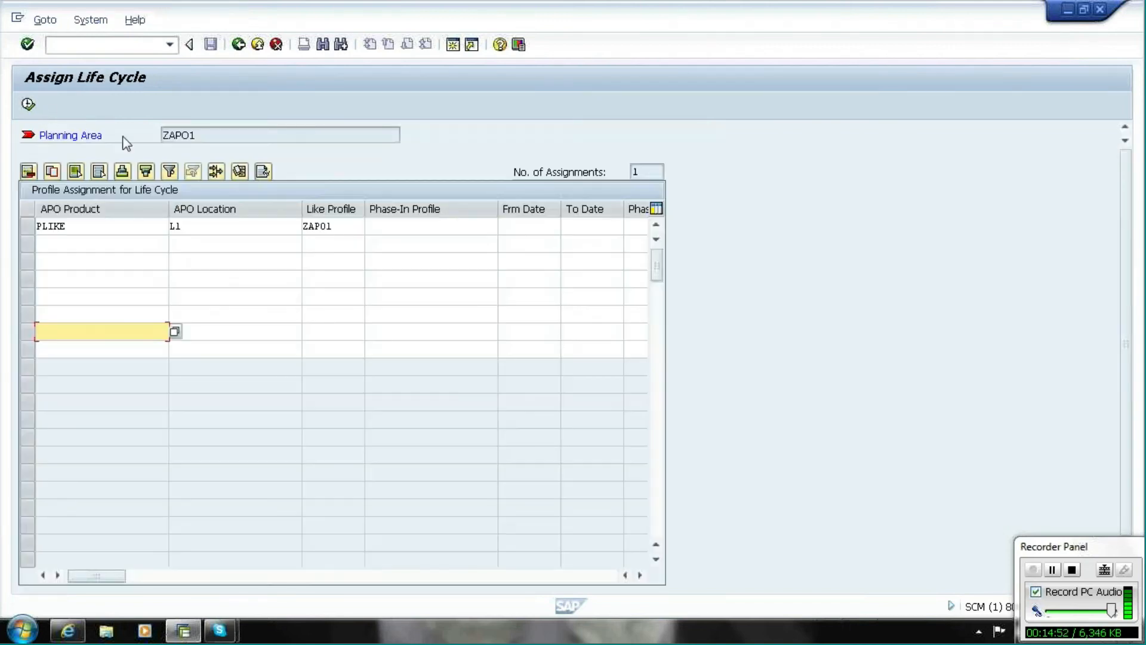
{"action": "left_click_drag", "start_coordinate": [335, 225], "coordinate": [302, 226]}
{"action": "key", "text": "ctrl+c"}
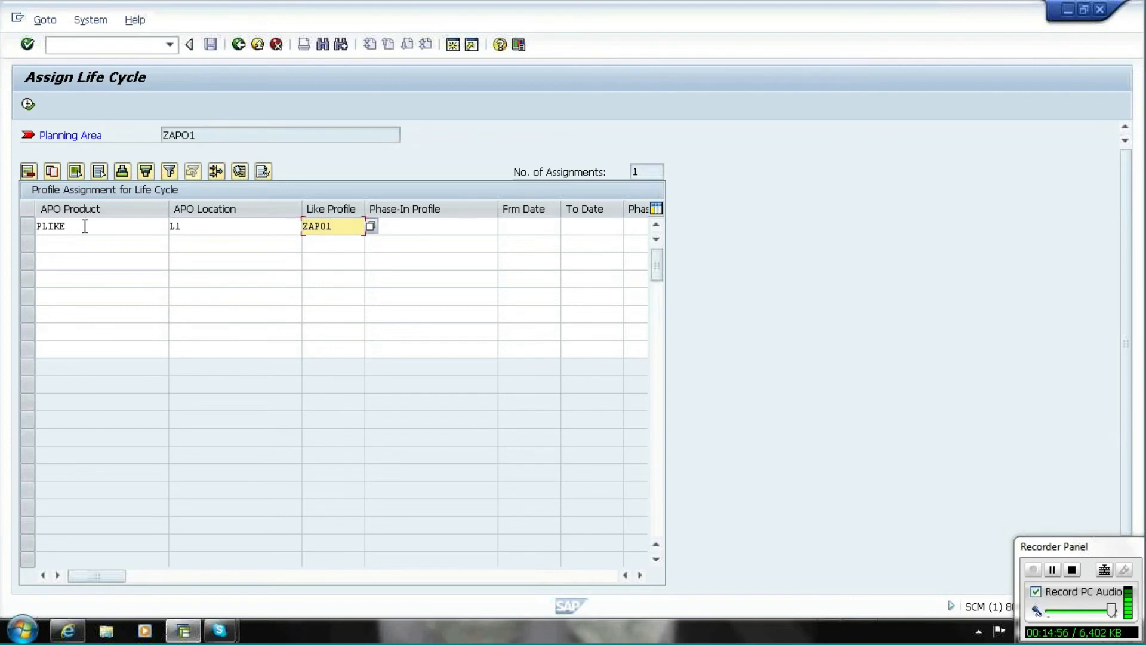
{"action": "left_click_drag", "start_coordinate": [77, 226], "coordinate": [37, 227]}
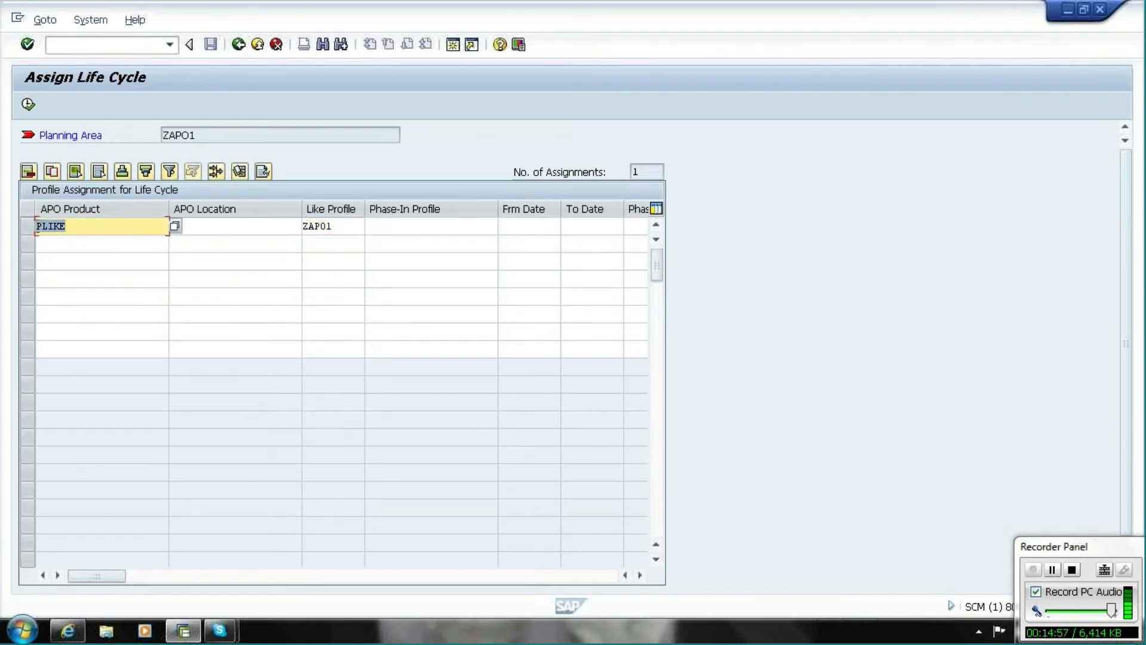
{"action": "left_click", "coordinate": [199, 229]}
{"action": "type", "text": "L1"}
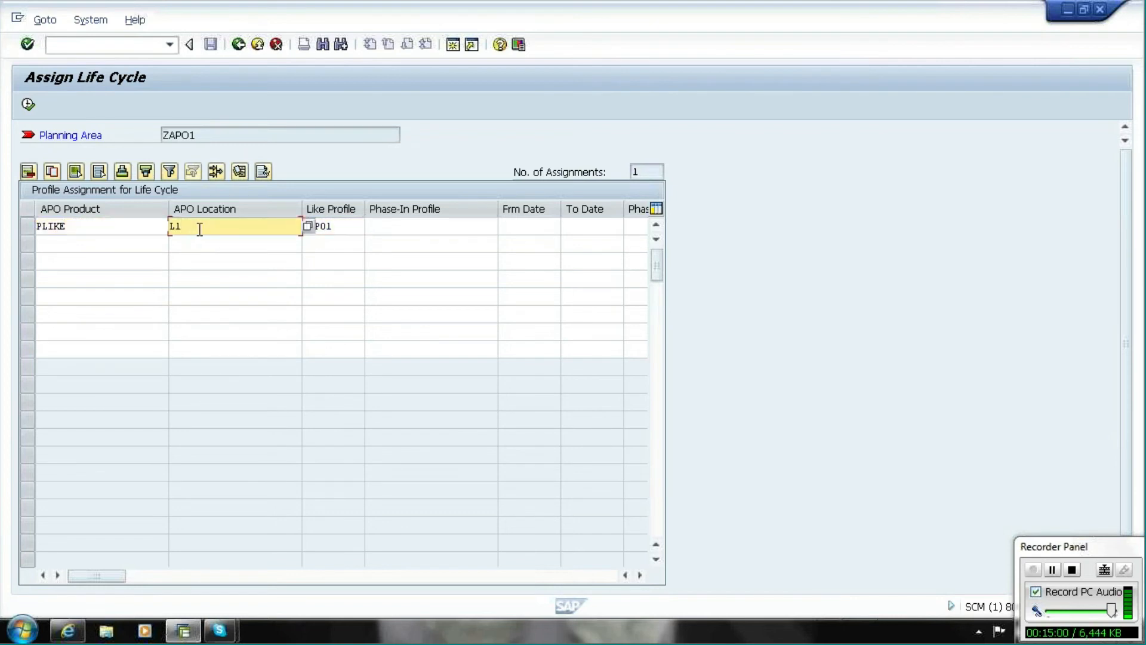
{"action": "left_click", "coordinate": [28, 106]}
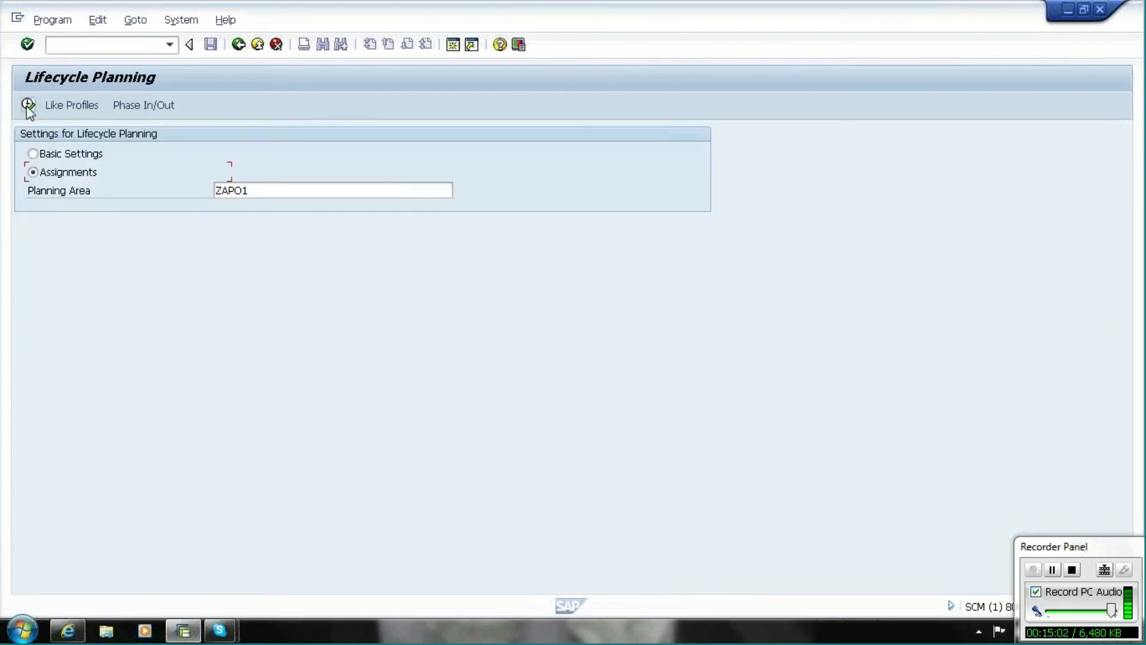
Open the interactive planning book with transaction /N/SAPAPO/SDP94.
{"action": "left_click", "coordinate": [170, 45]}
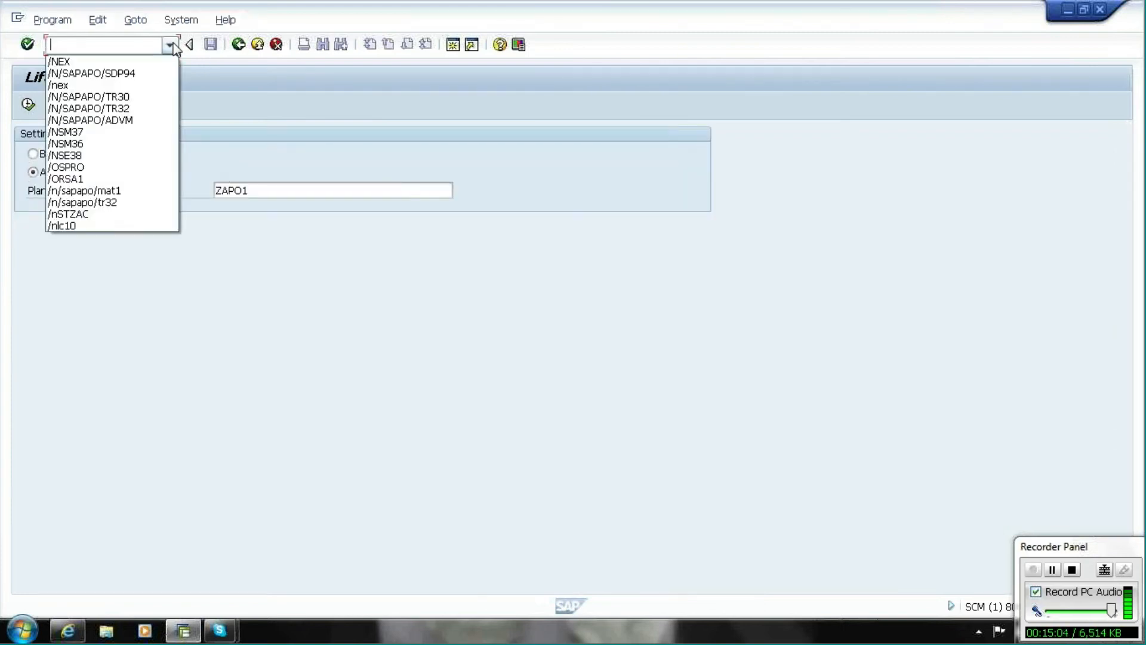
{"action": "left_click", "coordinate": [134, 77]}
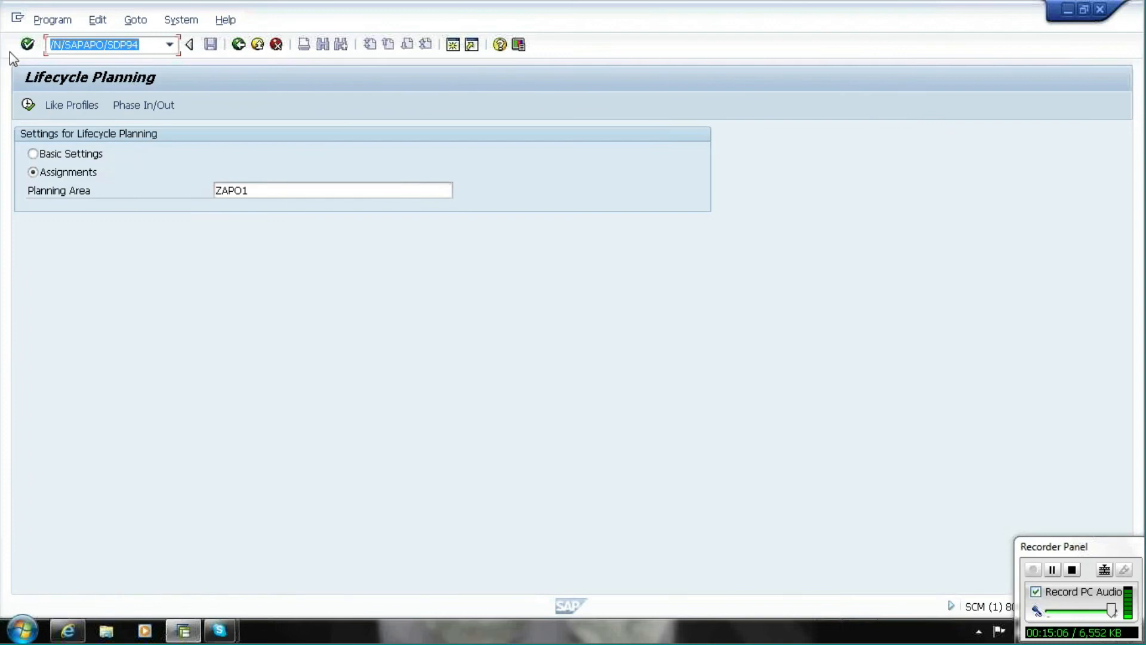
{"action": "left_click", "coordinate": [27, 48]}
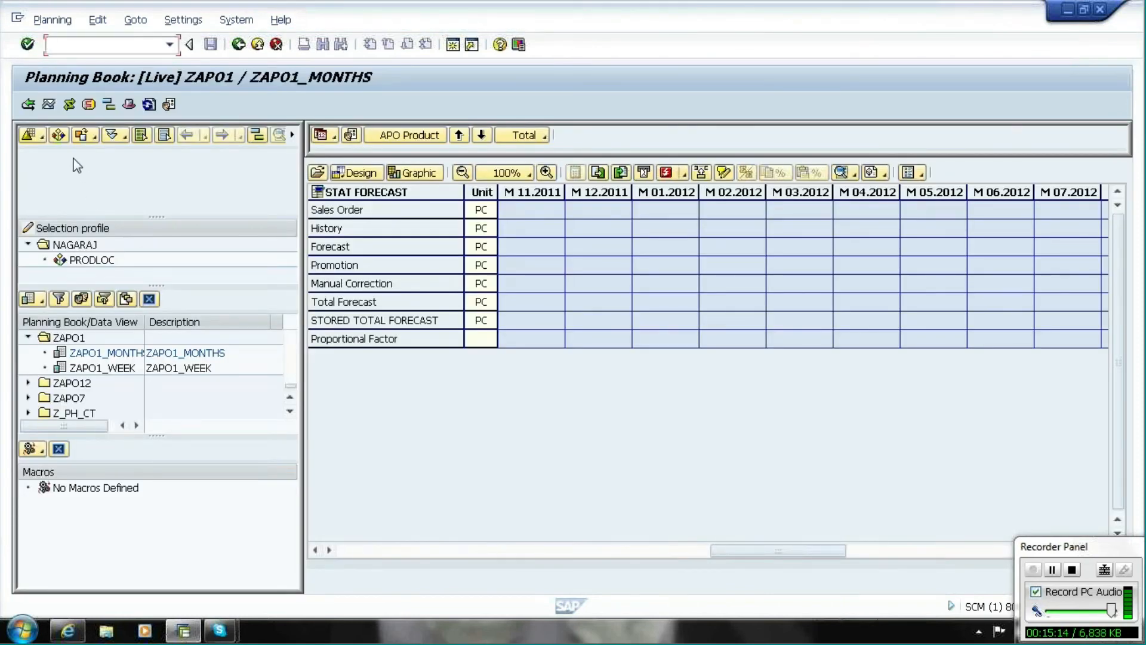
Select APO product PLIKE at APO location L1 and load its data into the ZAPO1_MONTHS data view.
{"action": "left_click", "coordinate": [62, 142]}
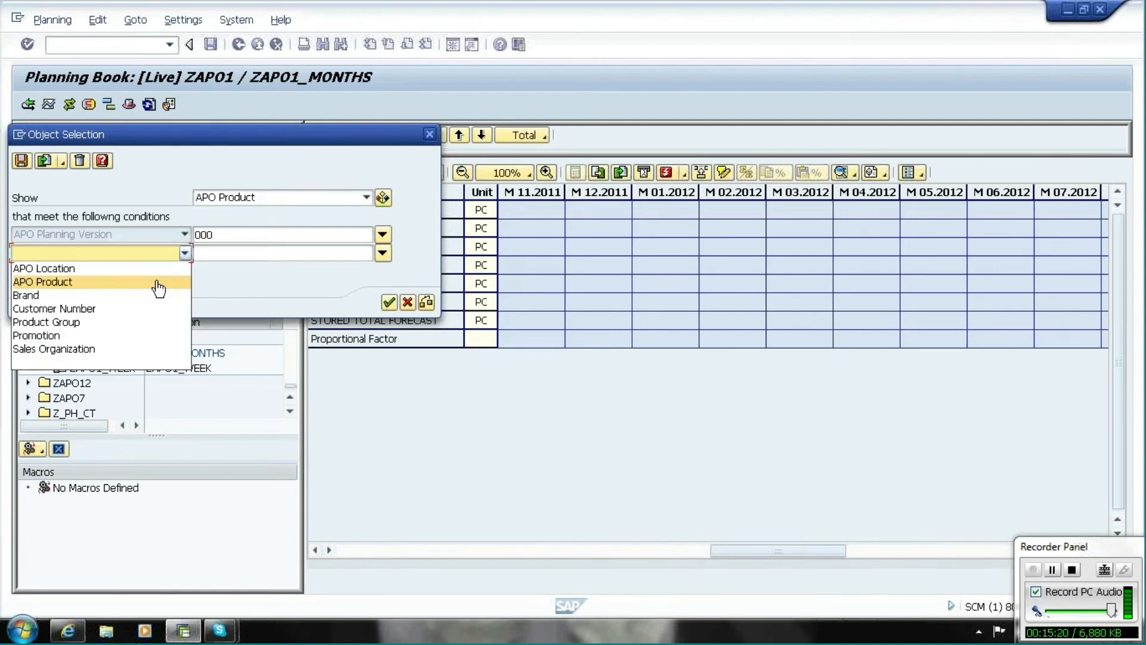
{"action": "left_click", "coordinate": [158, 281]}
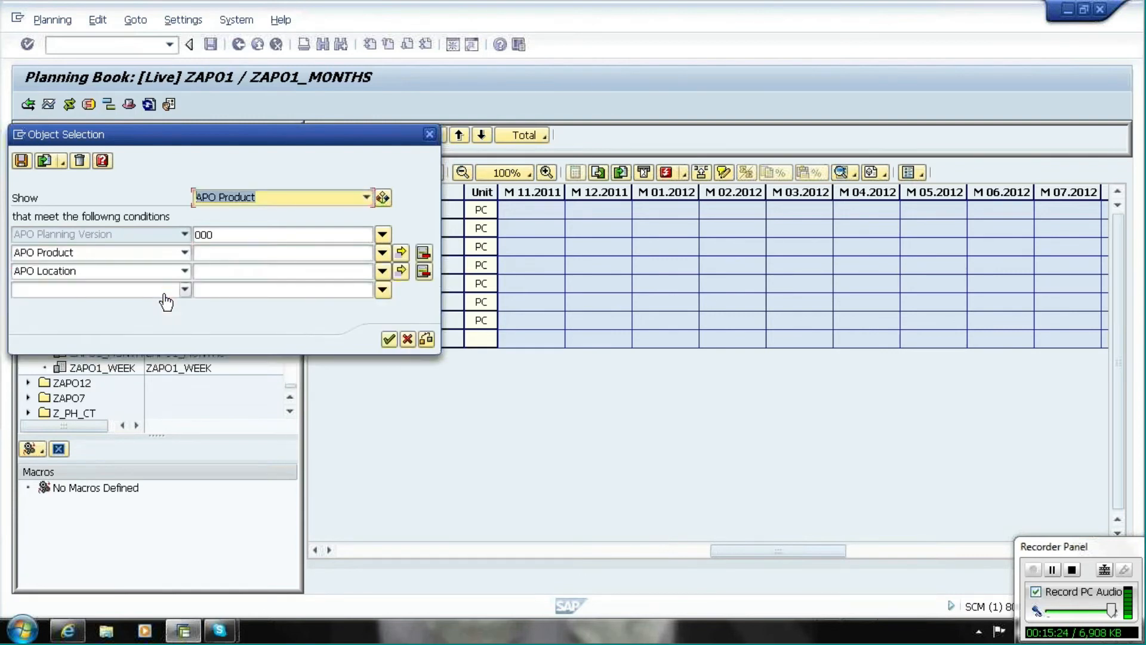
{"action": "left_click", "coordinate": [223, 251]}
{"action": "type", "text": "PLIK"}
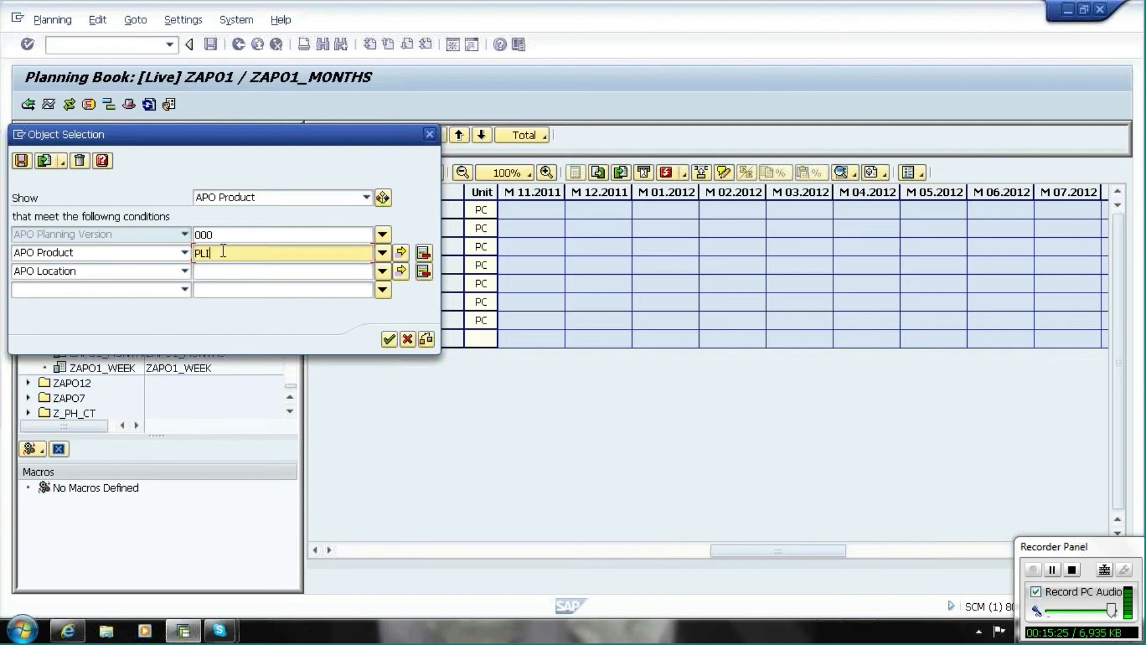
{"action": "left_click", "coordinate": [223, 272]}
{"action": "type", "text": "L1"}
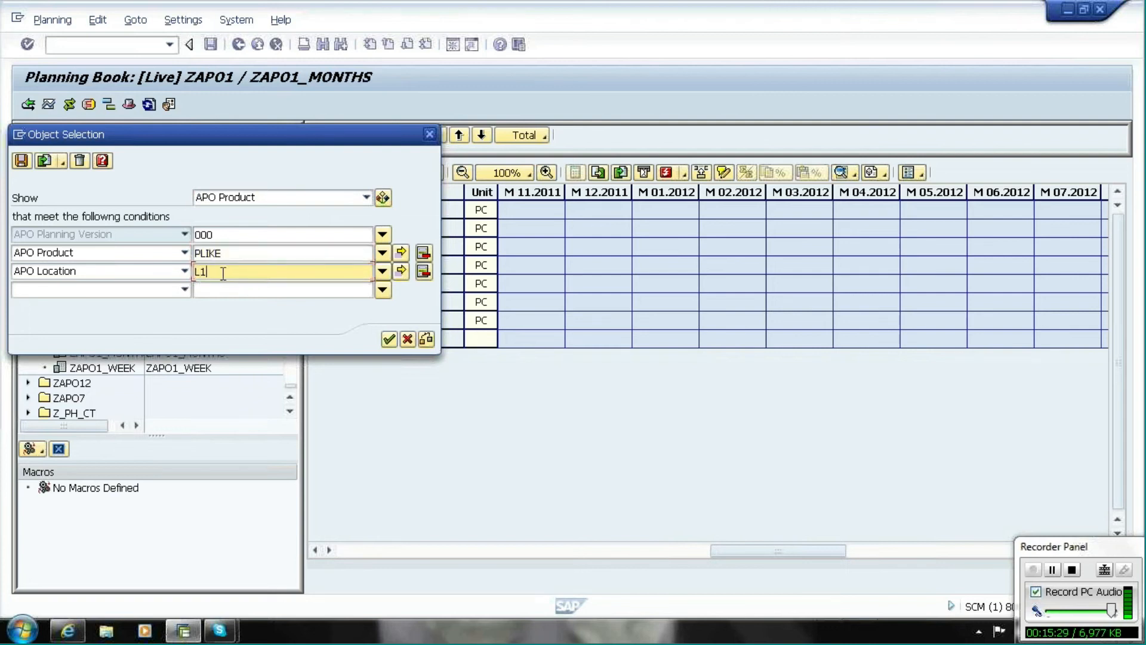
{"action": "left_click", "coordinate": [388, 339]}
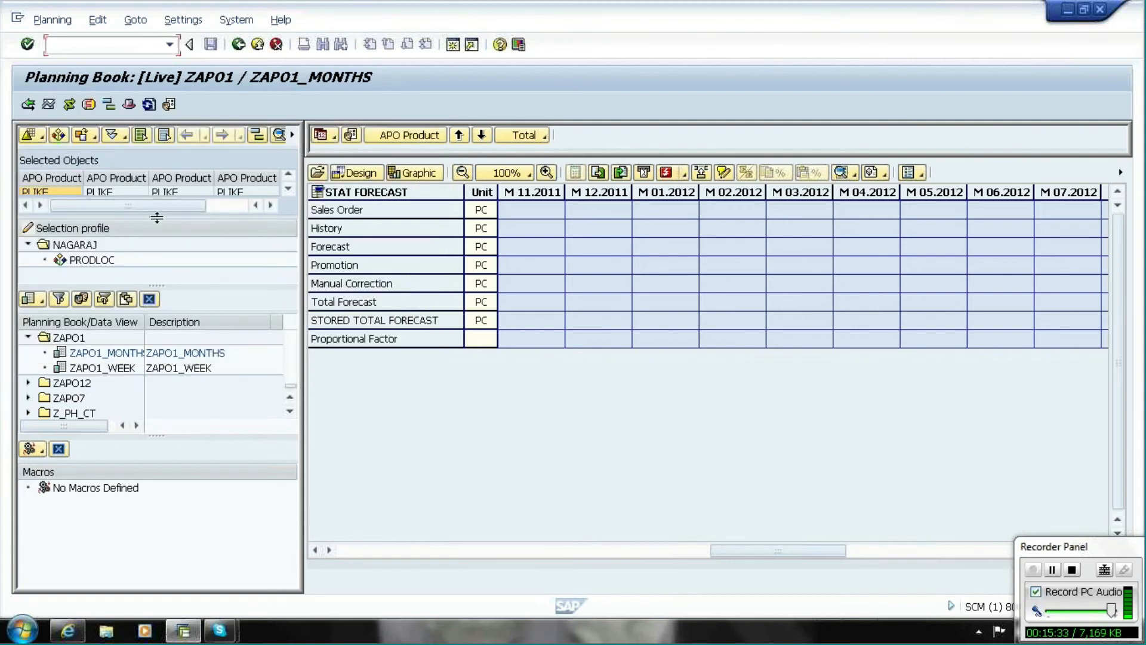
{"action": "left_click_drag", "start_coordinate": [157, 219], "coordinate": [155, 227]}
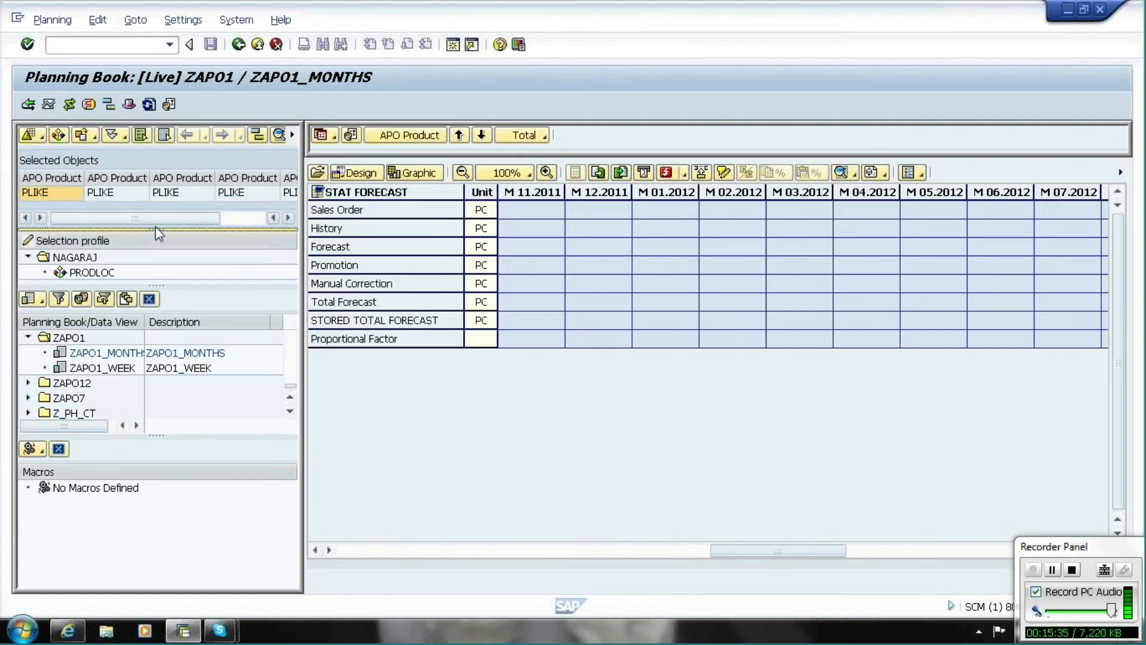
{"action": "left_click", "coordinate": [159, 193]}
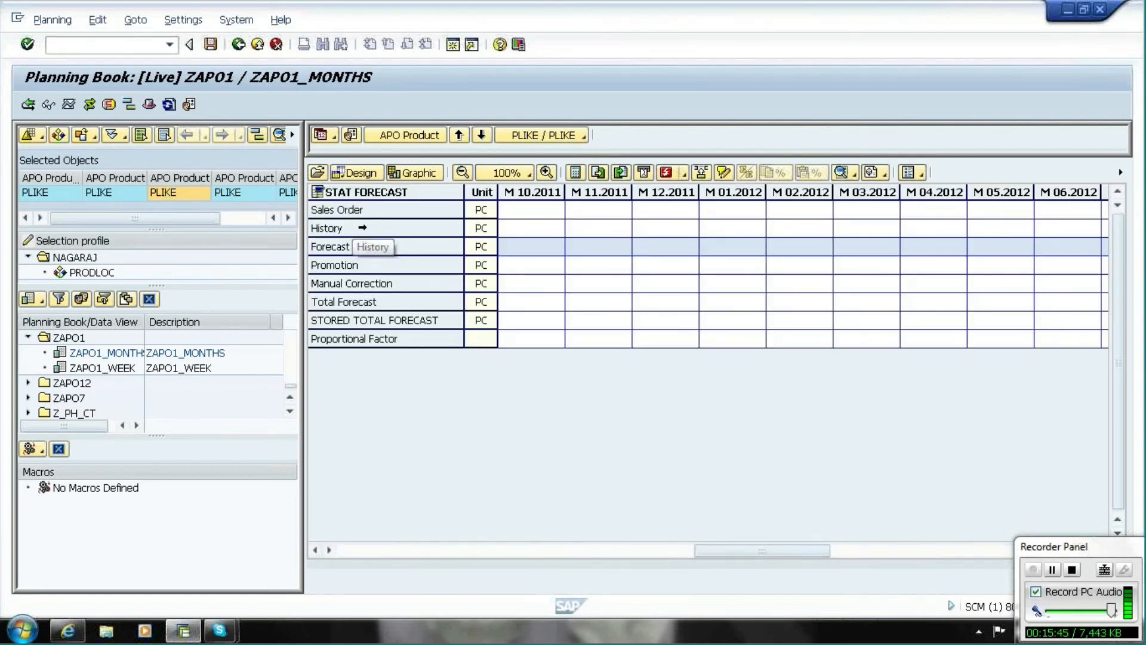
Run the univariate forecast for PLIKE, check the future months' forecast values, and save the forecast.
{"action": "left_click", "coordinate": [70, 107]}
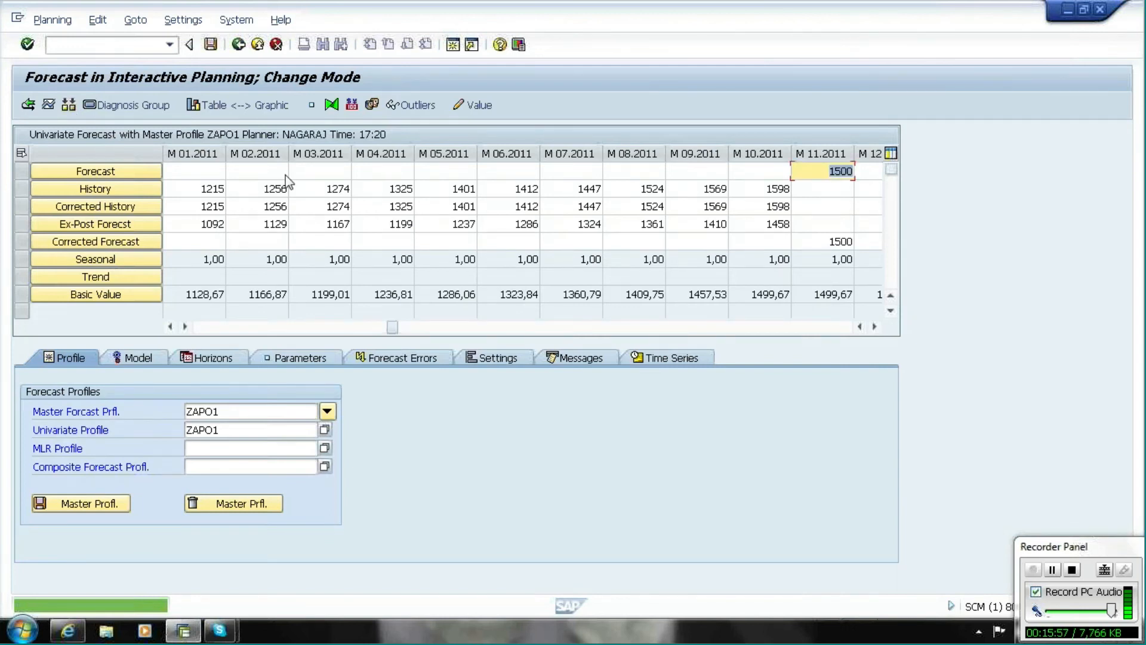
{"action": "left_click", "coordinate": [875, 327]}
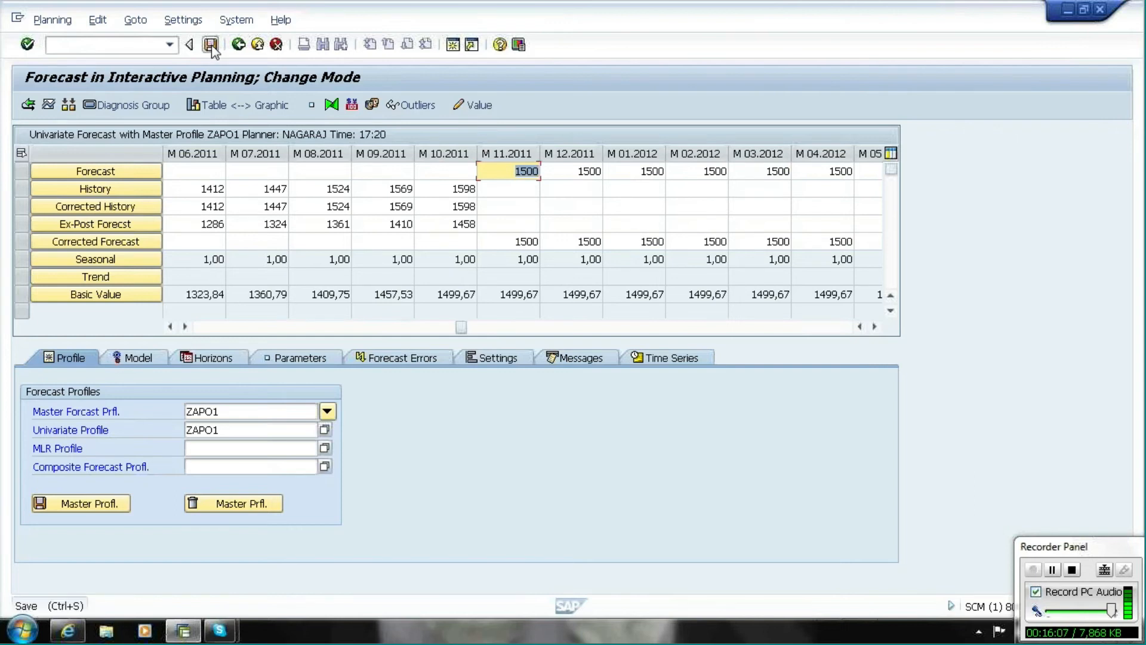
{"action": "left_click", "coordinate": [213, 46]}
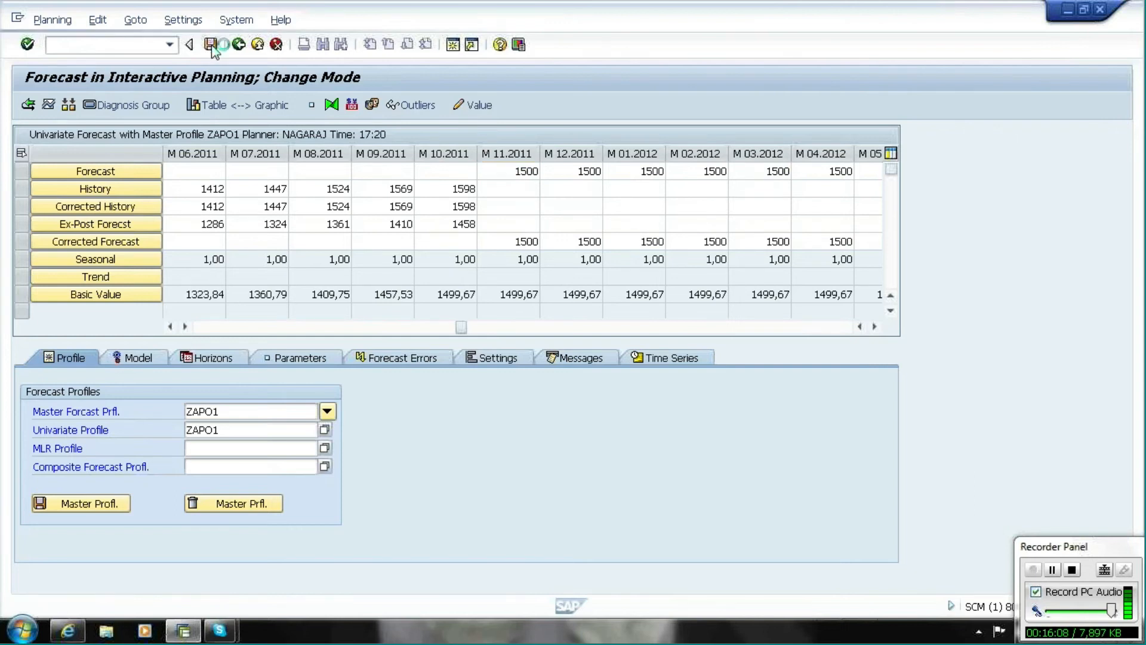
Check the forecast messages for the like profile used, and return to the planning book.
{"action": "left_click", "coordinate": [578, 360]}
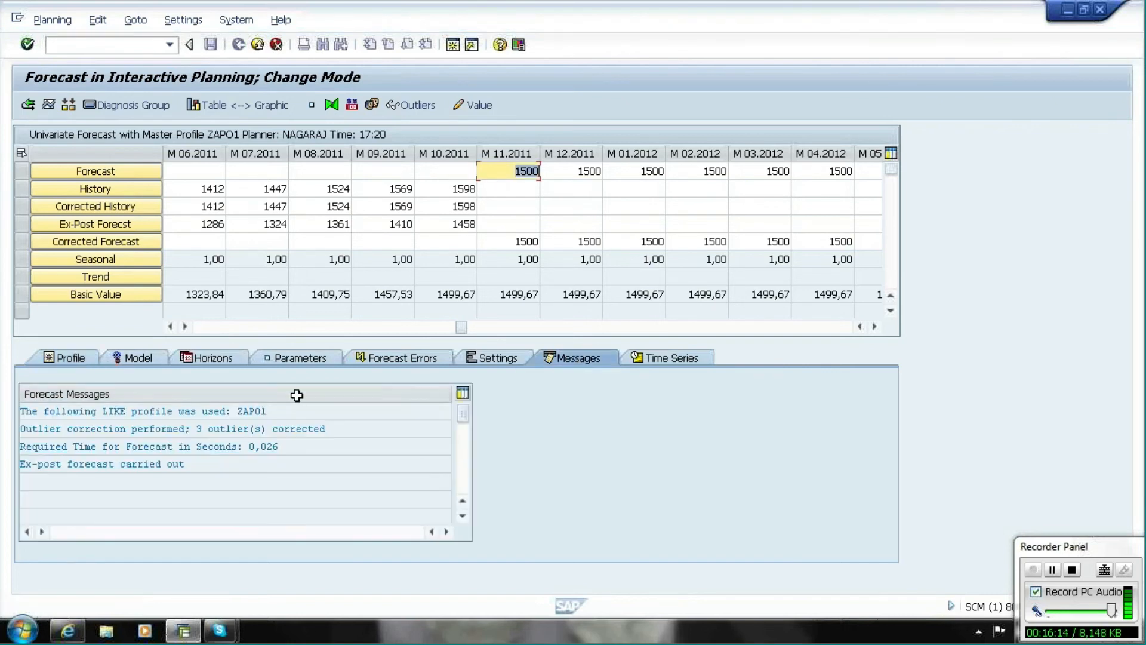
{"action": "left_click_drag", "start_coordinate": [267, 412], "coordinate": [21, 412]}
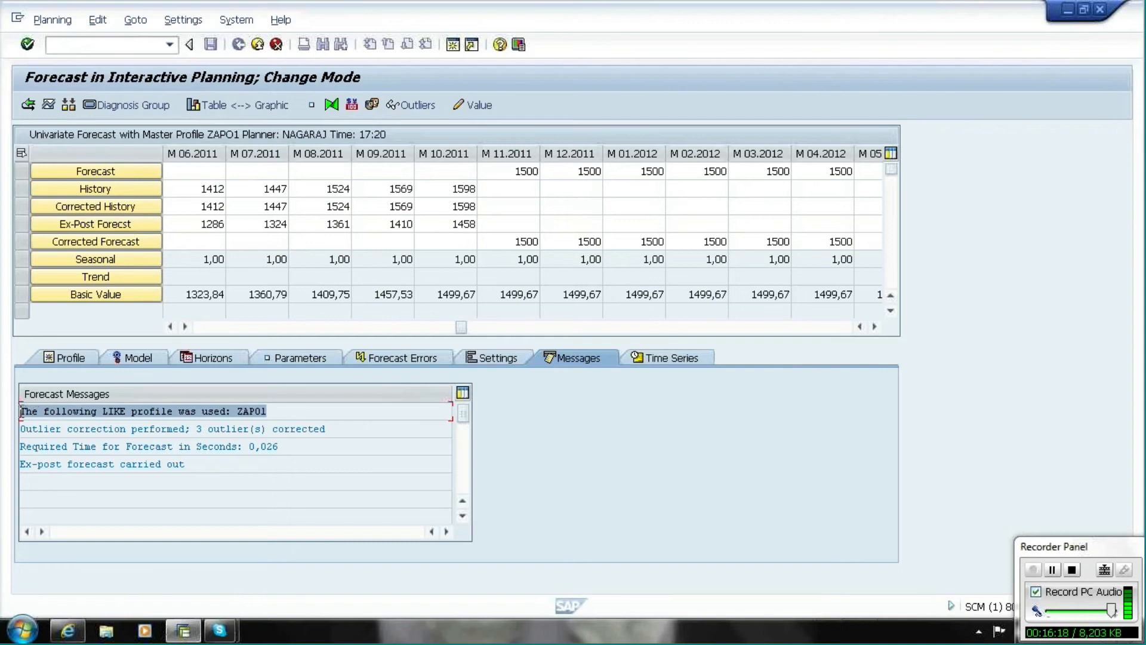
{"action": "left_click", "coordinate": [20, 409]}
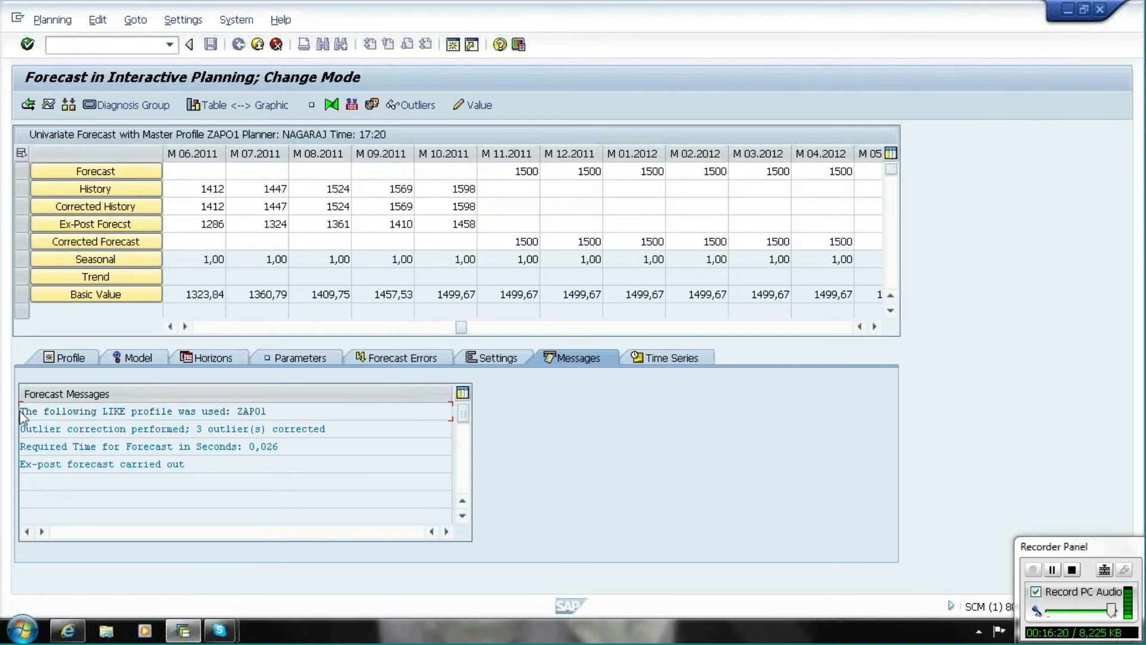
{"action": "left_click", "coordinate": [277, 45]}
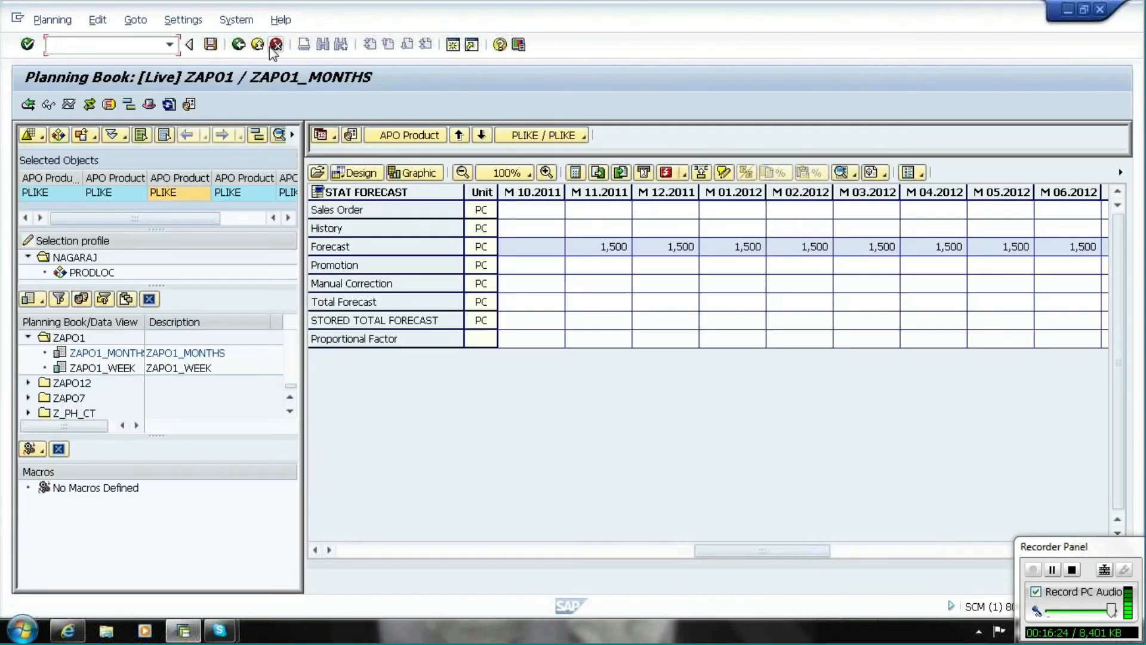
Add product P1 alongside PLIKE in the object selection and confirm it.
{"action": "left_click", "coordinate": [59, 136]}
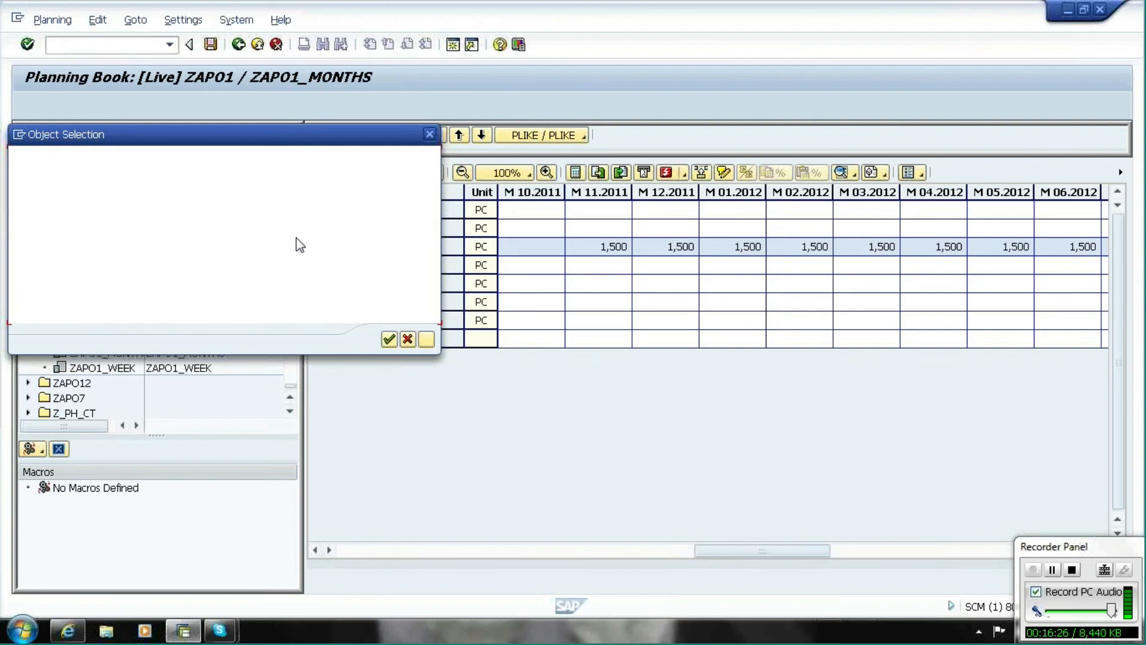
{"action": "left_click", "coordinate": [393, 253]}
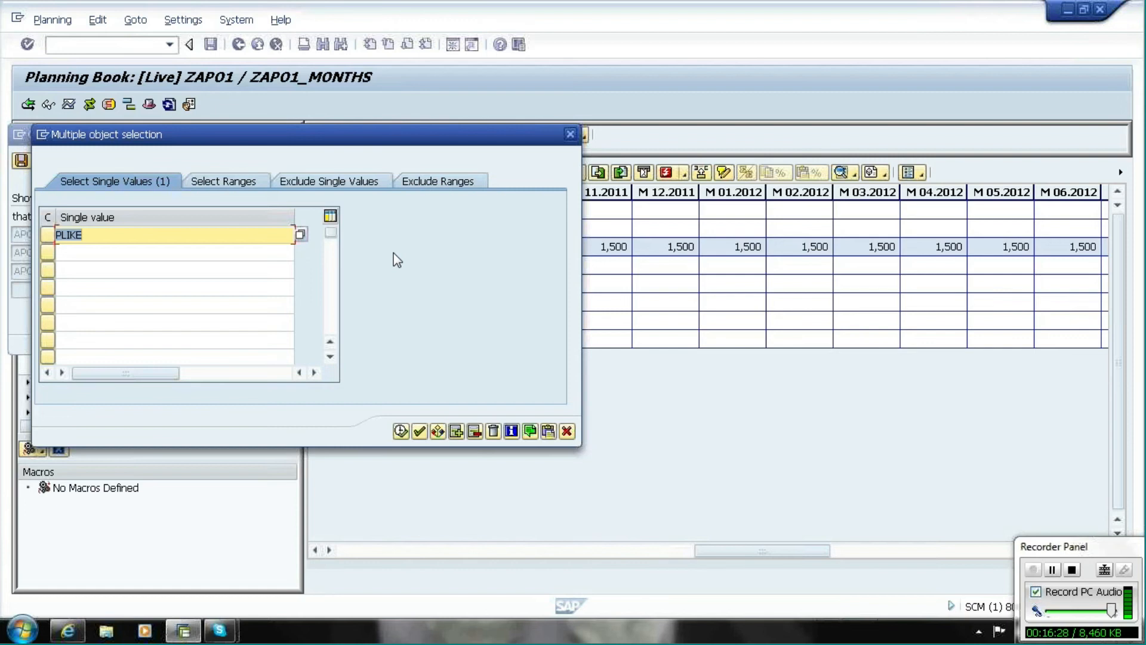
{"action": "key", "text": "F8"}
{"action": "left_click", "coordinate": [388, 343]}
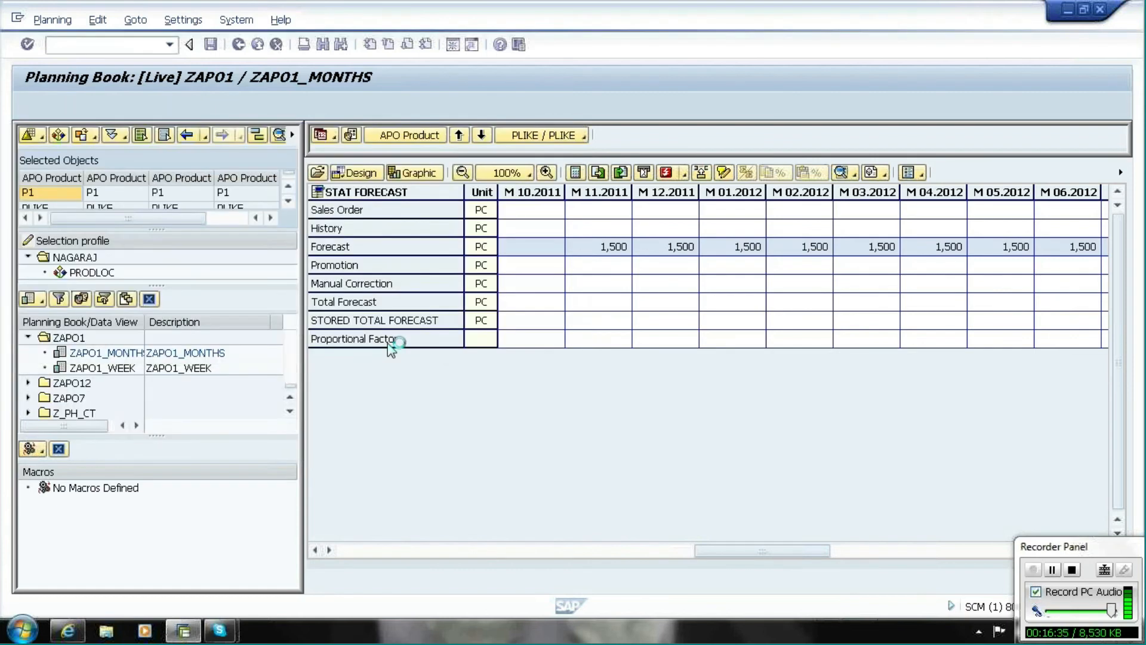
Load the data for both P1 and PLIKE and display the APO Product details for all products.
{"action": "left_click", "coordinate": [145, 136]}
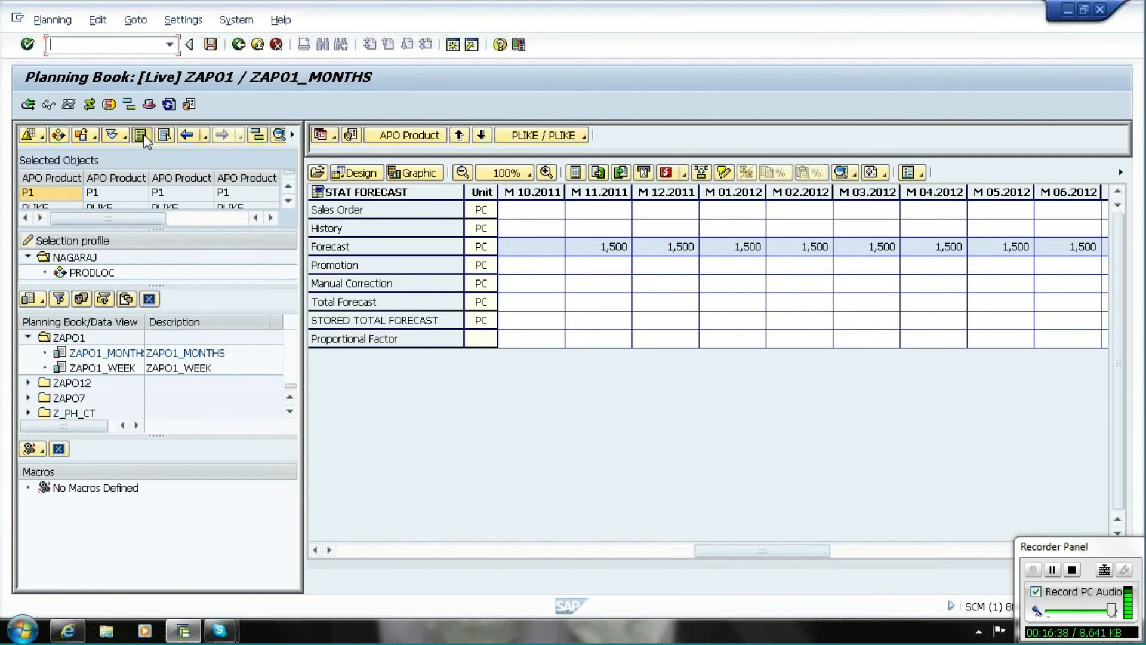
{"action": "left_click", "coordinate": [318, 174]}
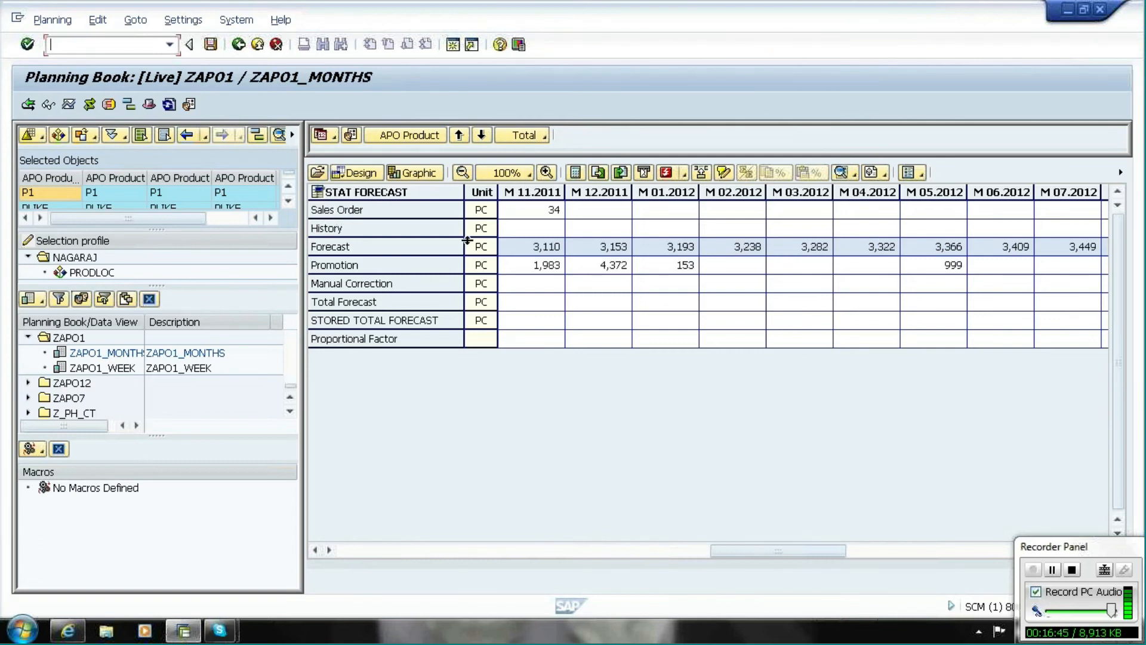
{"action": "left_click", "coordinate": [536, 137]}
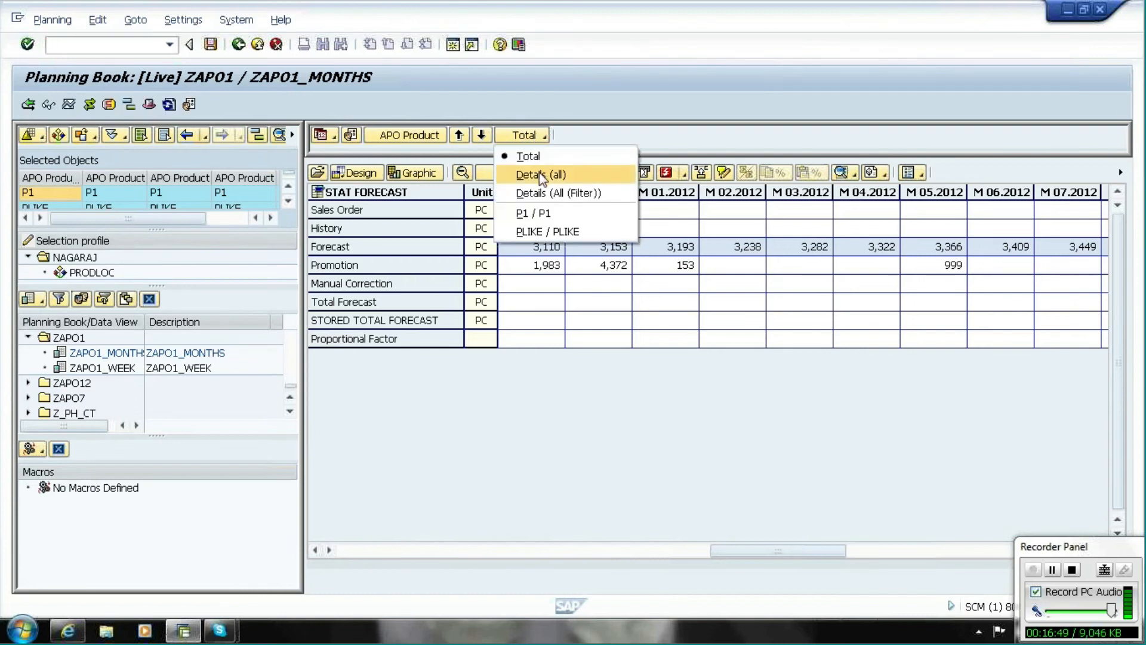
{"action": "left_click", "coordinate": [541, 175]}
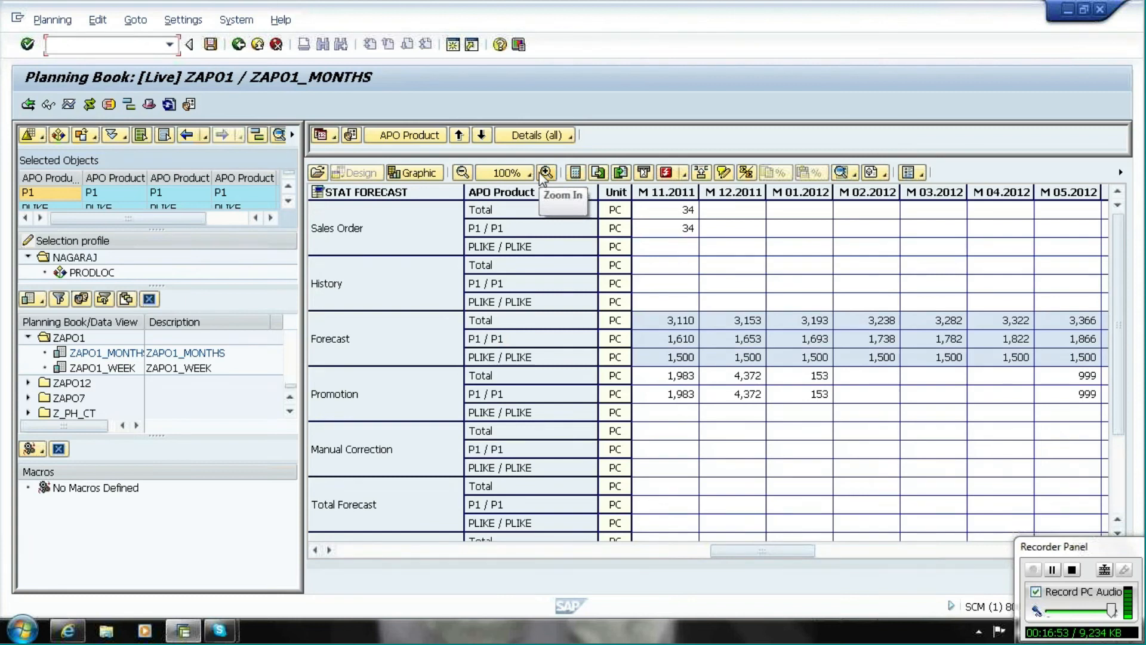
Compare the History, Forecast and Promotion rows of P1 and PLIKE across the months from 07.2011 onwards.
{"action": "left_click", "coordinate": [500, 338]}
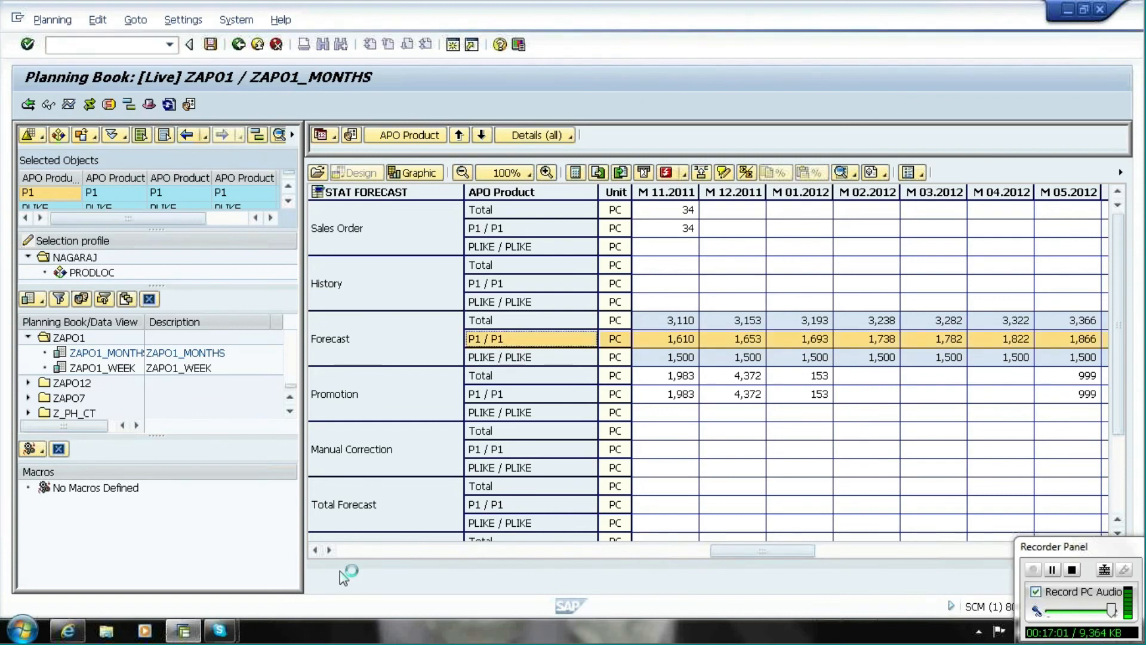
{"action": "left_click", "coordinate": [315, 550]}
{"action": "left_click", "coordinate": [315, 550]}
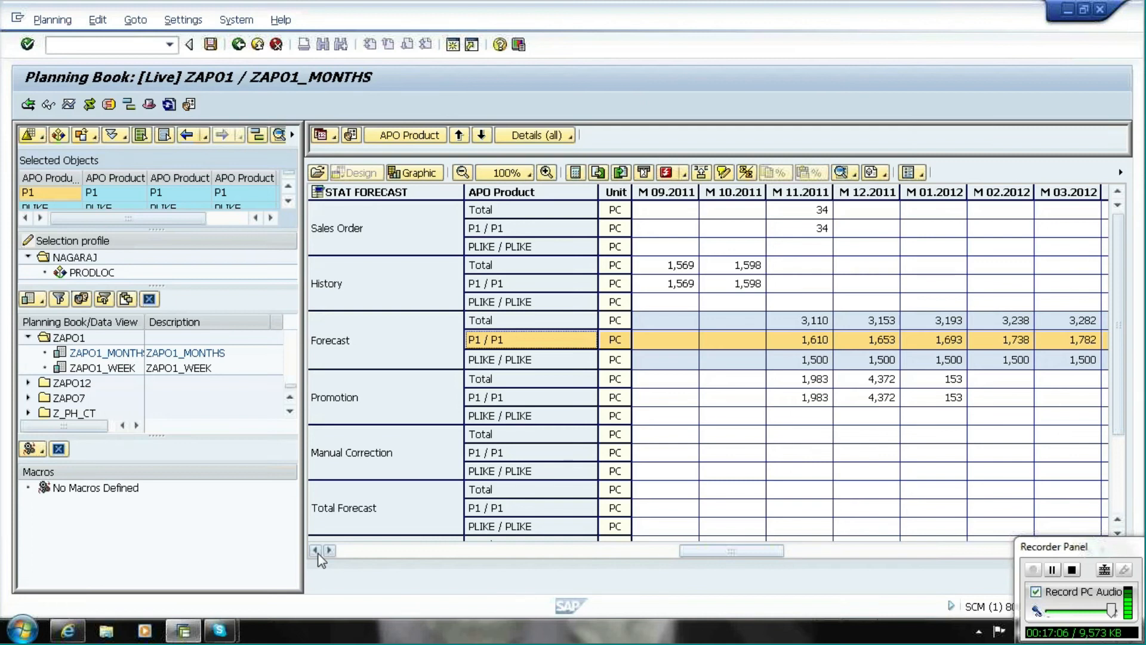
{"action": "left_click", "coordinate": [315, 550]}
{"action": "left_click", "coordinate": [553, 305]}
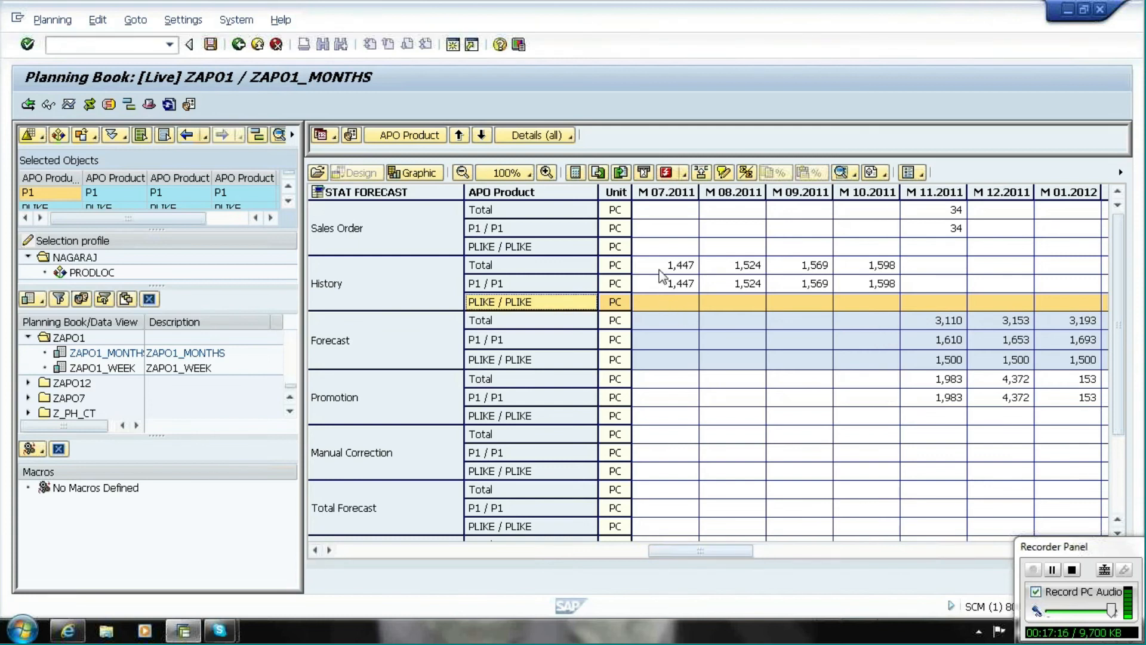
{"action": "left_click", "coordinate": [531, 288]}
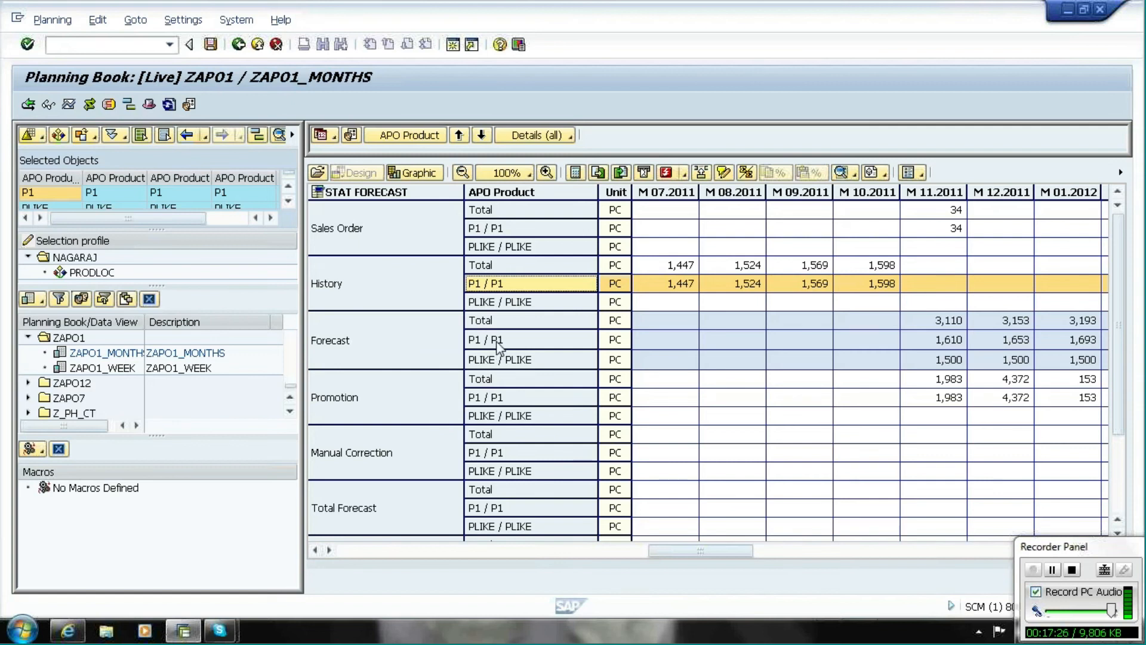
{"action": "left_click_drag", "start_coordinate": [499, 346], "coordinate": [502, 365]}
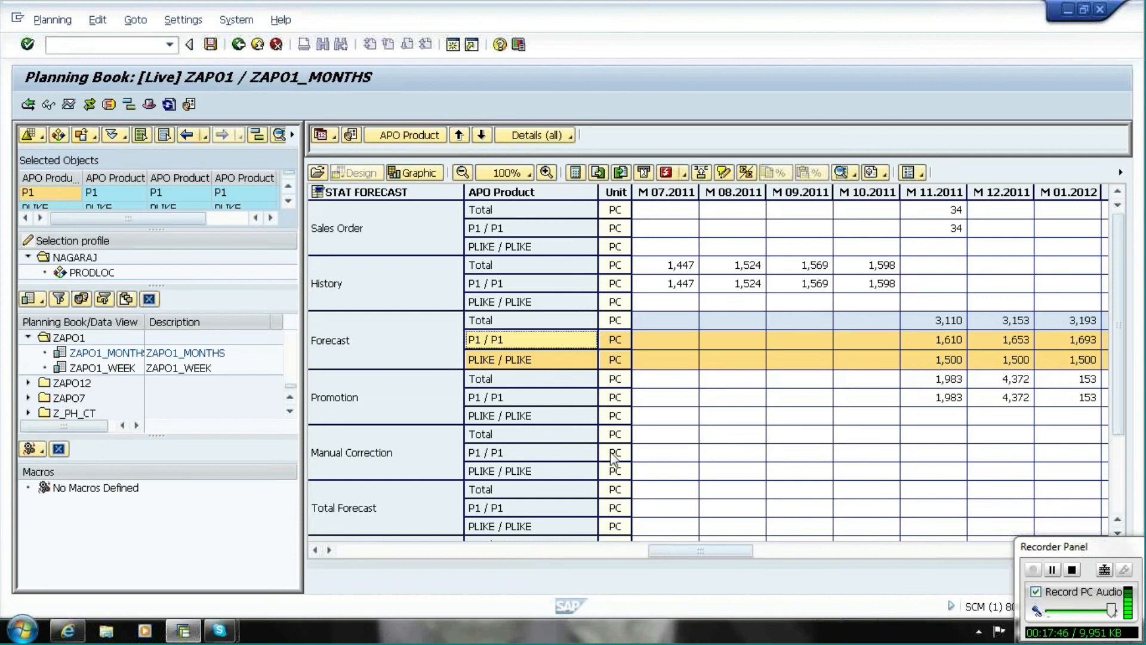
{"action": "left_click", "coordinate": [494, 417]}
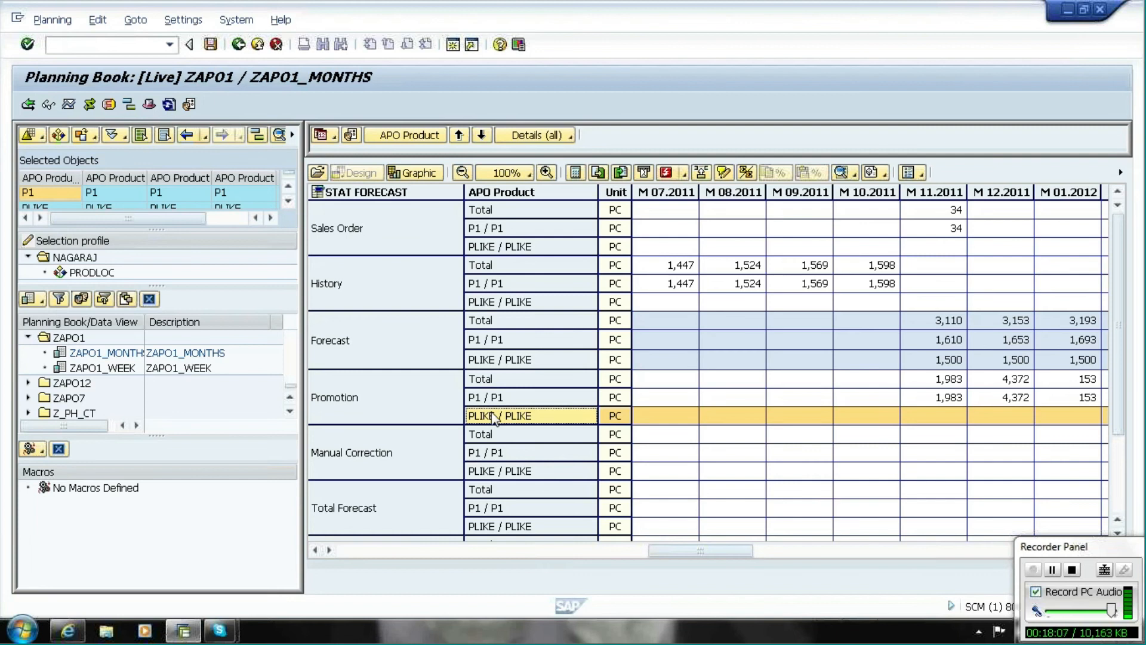
Leave the planning book and open the phase-in/out profile maintenance of Lifecycle Planning for planning area ZAPO1.
{"action": "left_click", "coordinate": [261, 46]}
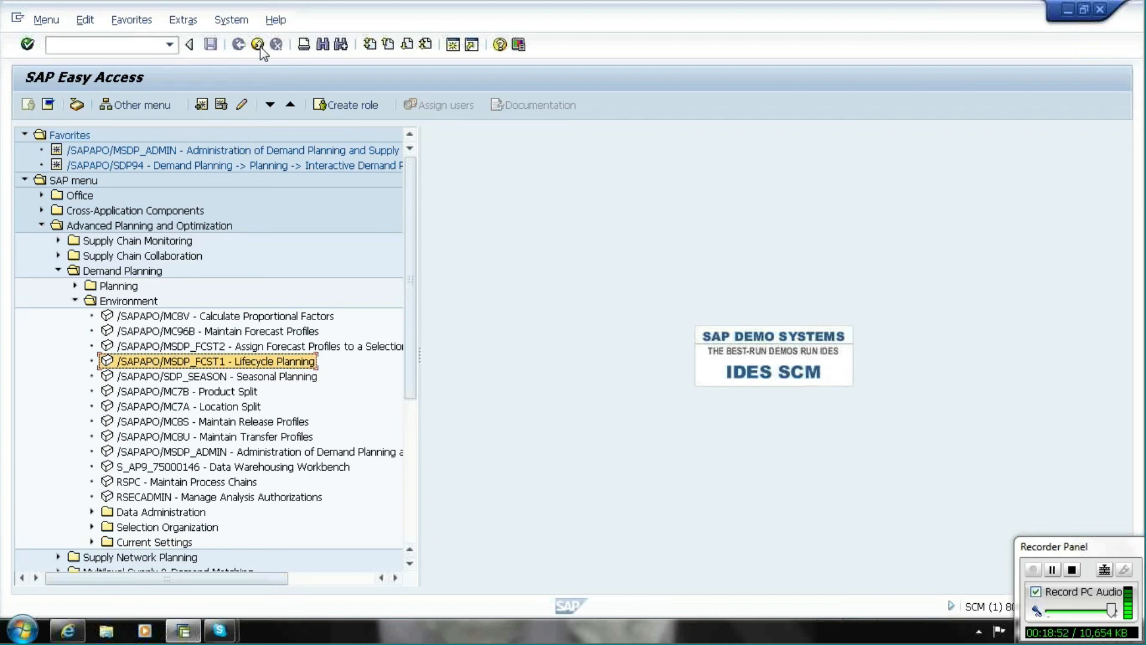
{"action": "double_click", "coordinate": [214, 362]}
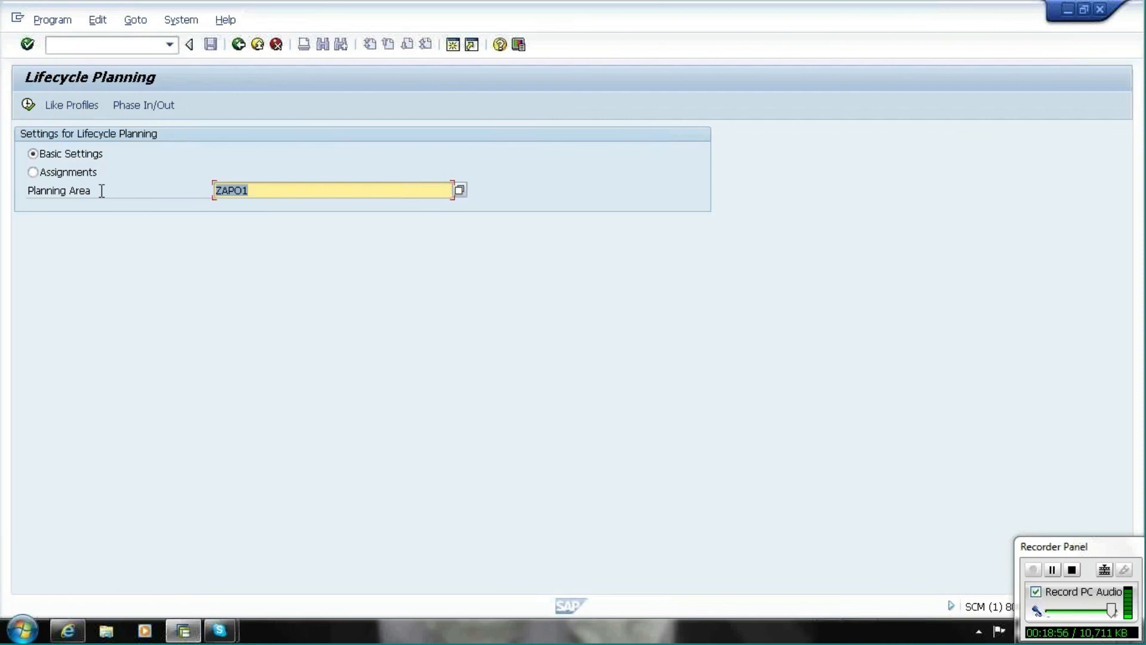
{"action": "left_click", "coordinate": [130, 109]}
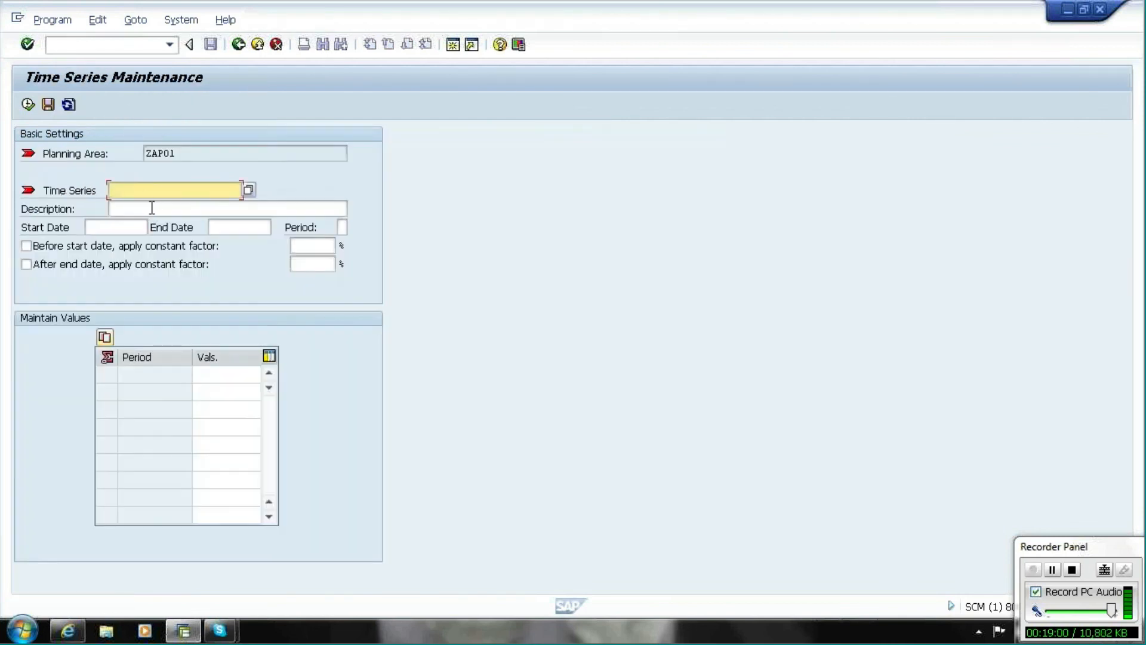
Define time series ZAPO1 with description ZAPO1, start date 01.01.2012, end date 31.12.2012 and period M.
{"action": "type", "text": "ZAP01"}
{"action": "left_click", "coordinate": [151, 207]}
{"action": "type", "text": "ZAP01"}
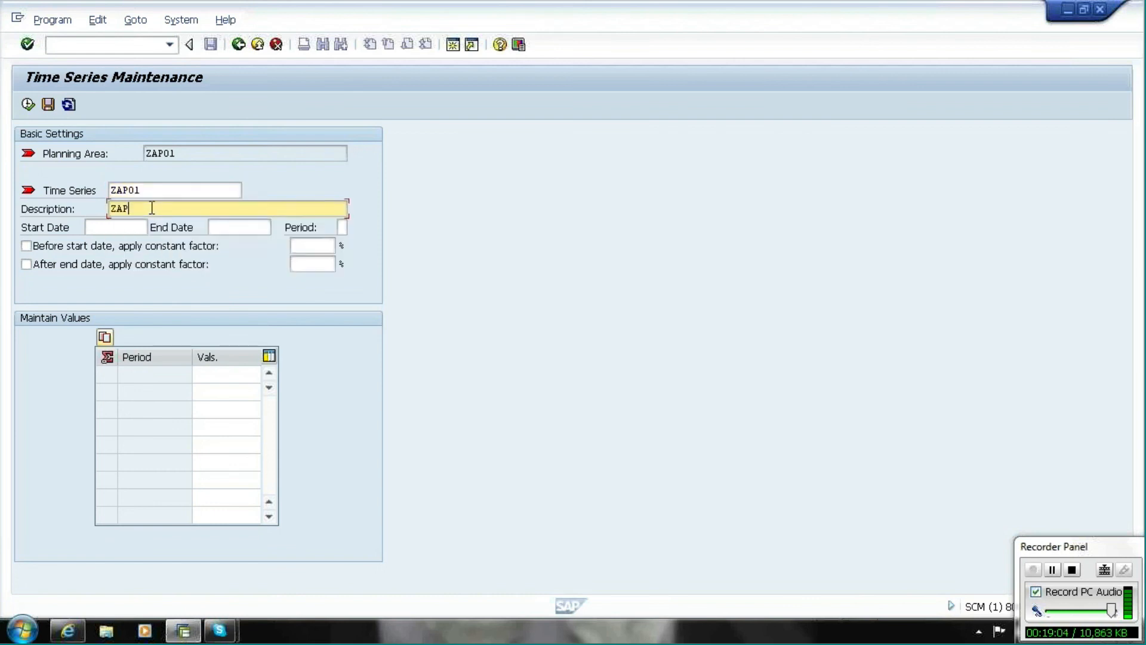
{"action": "left_click", "coordinate": [135, 226]}
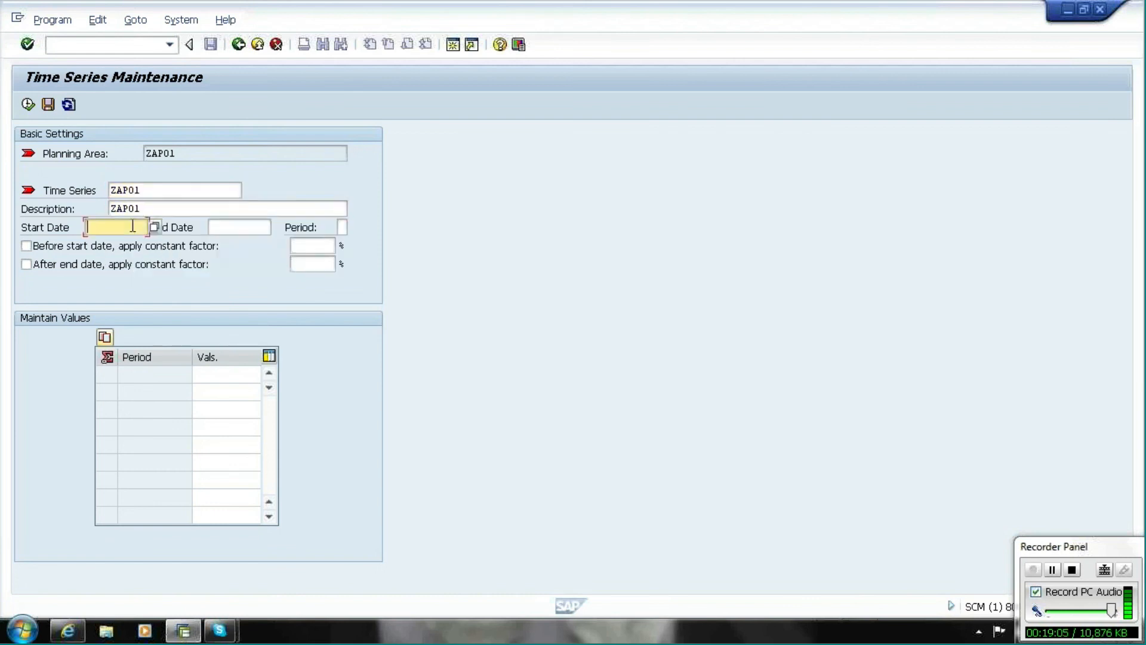
{"action": "left_click", "coordinate": [132, 245]}
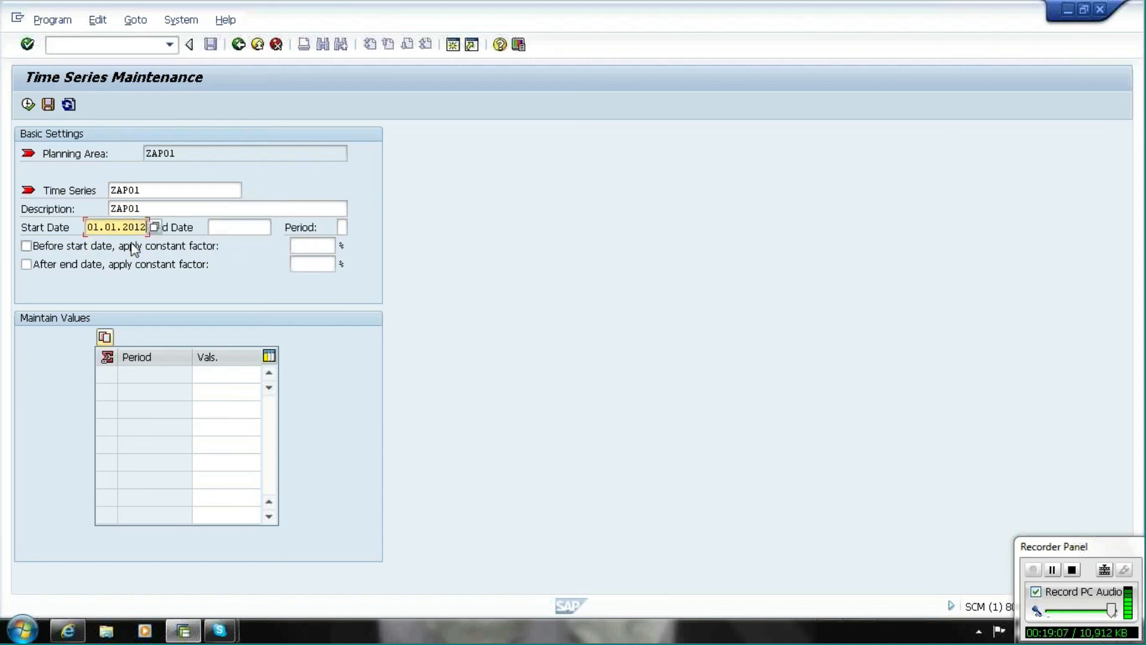
{"action": "left_click", "coordinate": [230, 229]}
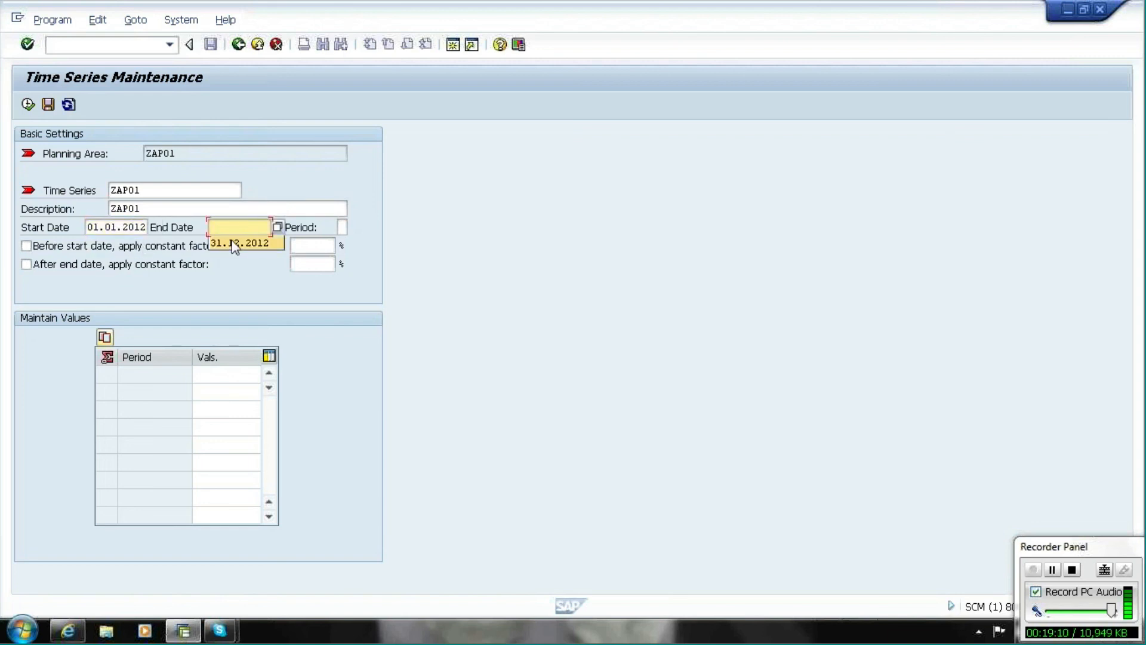
{"action": "left_click", "coordinate": [232, 242]}
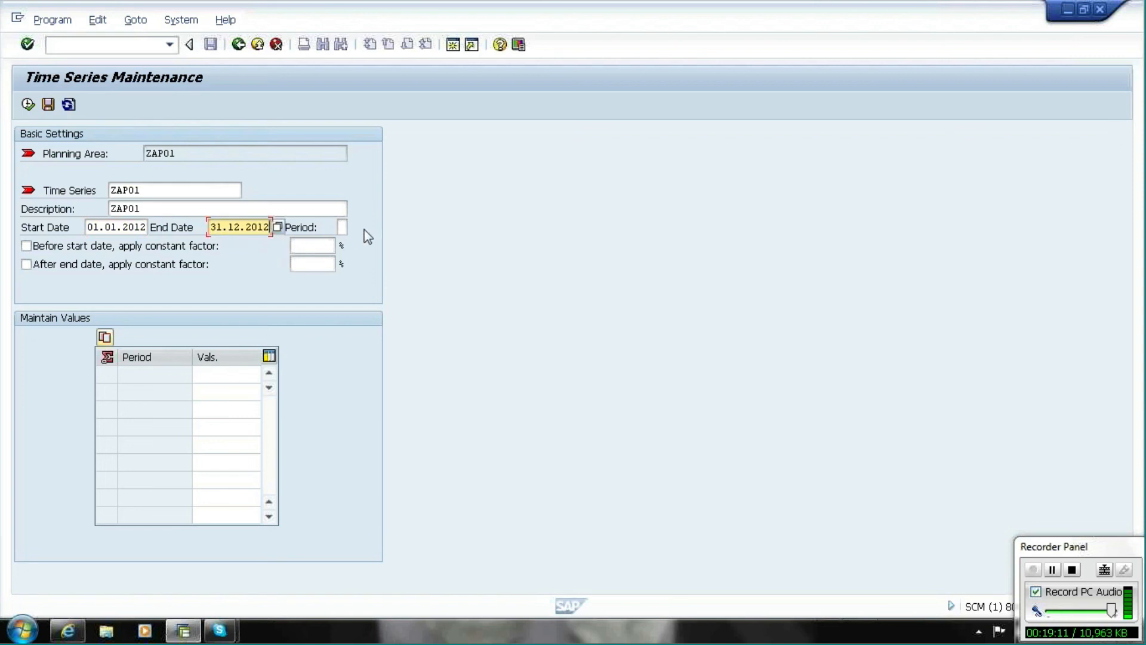
{"action": "left_click", "coordinate": [342, 227]}
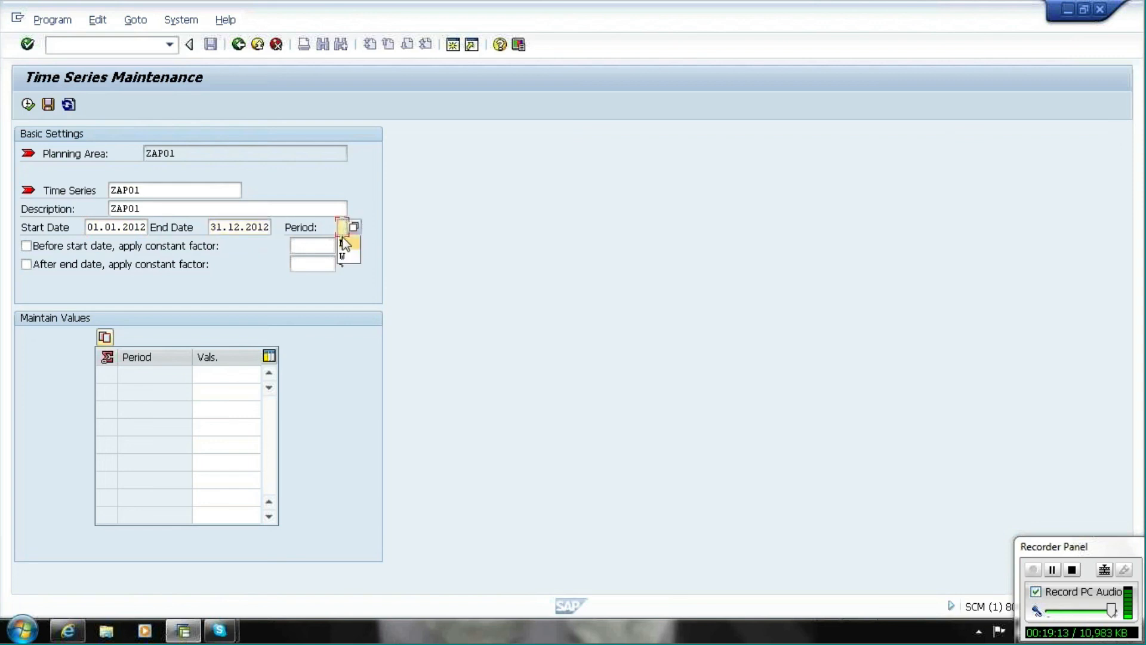
{"action": "left_click", "coordinate": [344, 244]}
Enable the constant factors before the start date and after the end date, save the time series, and return to Lifecycle Planning.
{"action": "left_click", "coordinate": [27, 246]}
{"action": "left_click", "coordinate": [38, 267]}
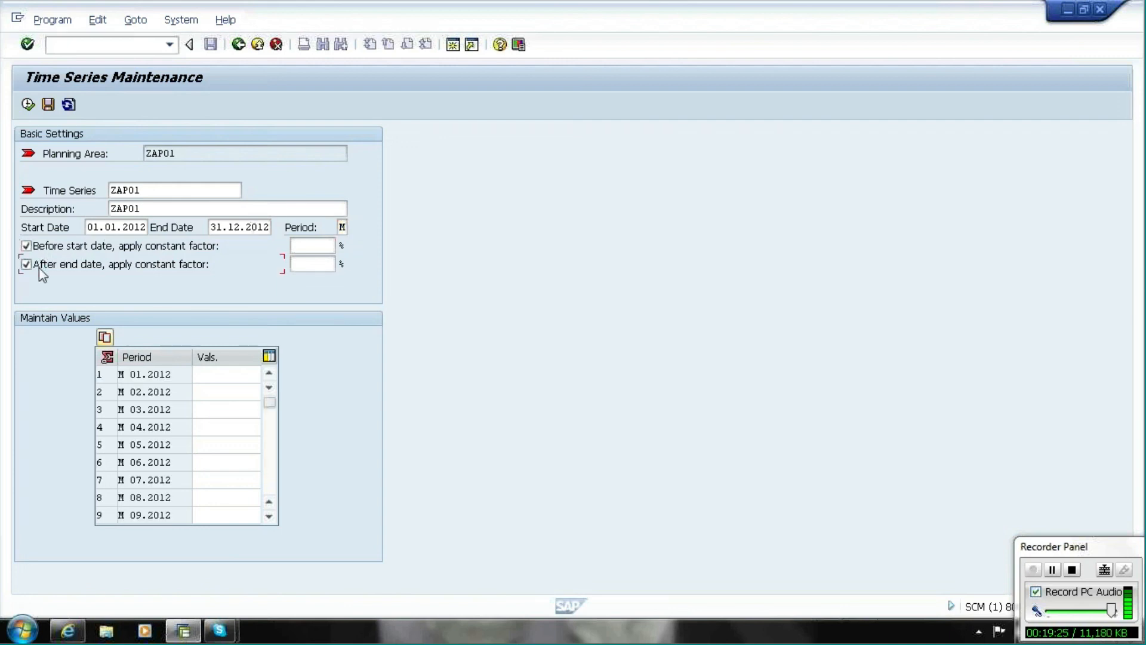
{"action": "left_click", "coordinate": [222, 375]}
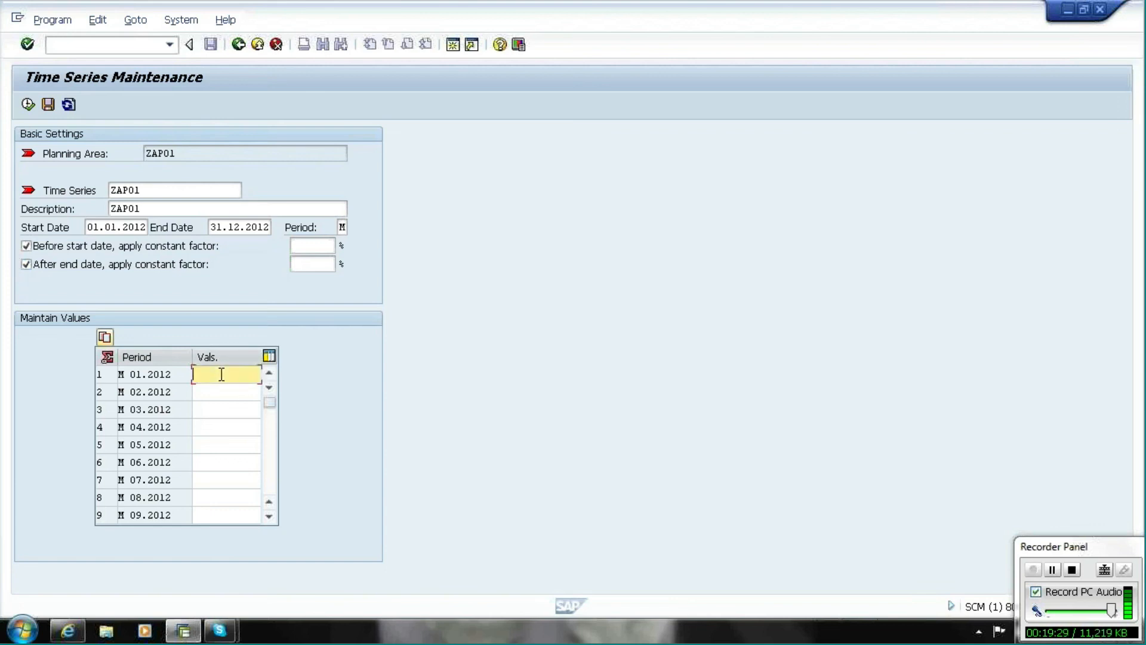
{"action": "left_click", "coordinate": [218, 391]}
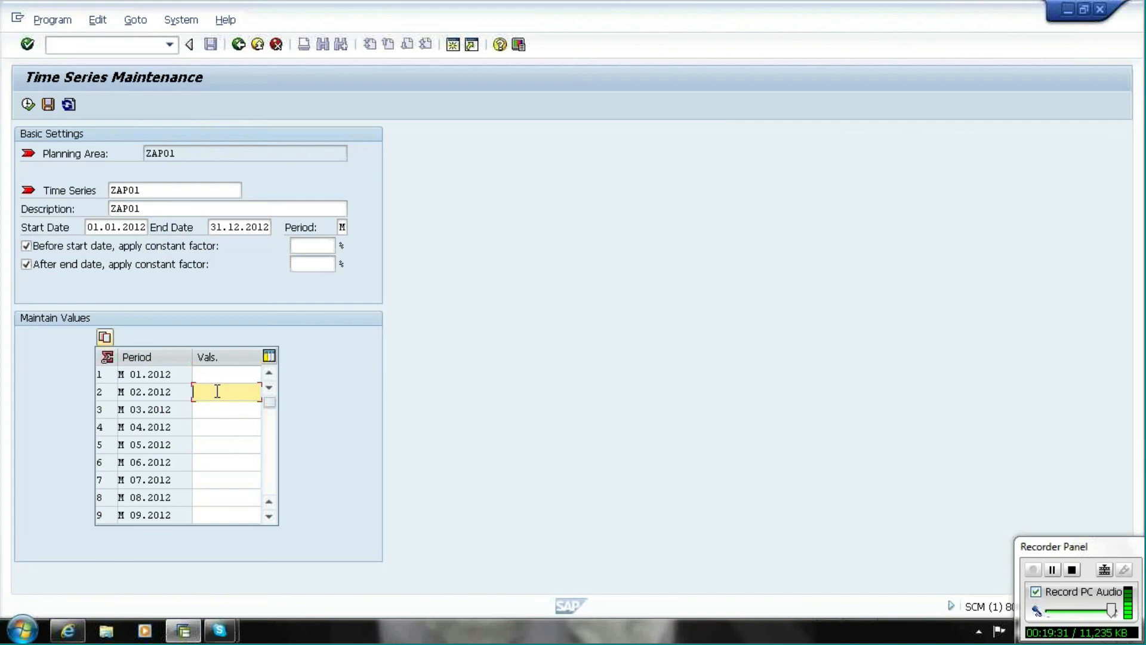
{"action": "left_click", "coordinate": [217, 411]}
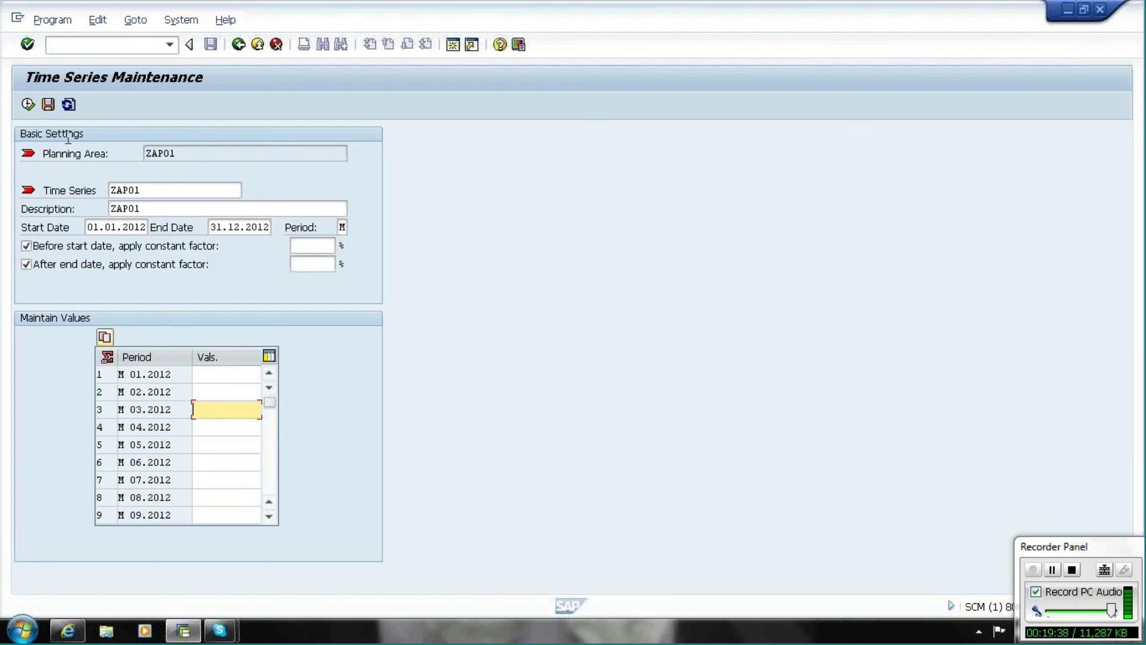
{"action": "left_click", "coordinate": [48, 104]}
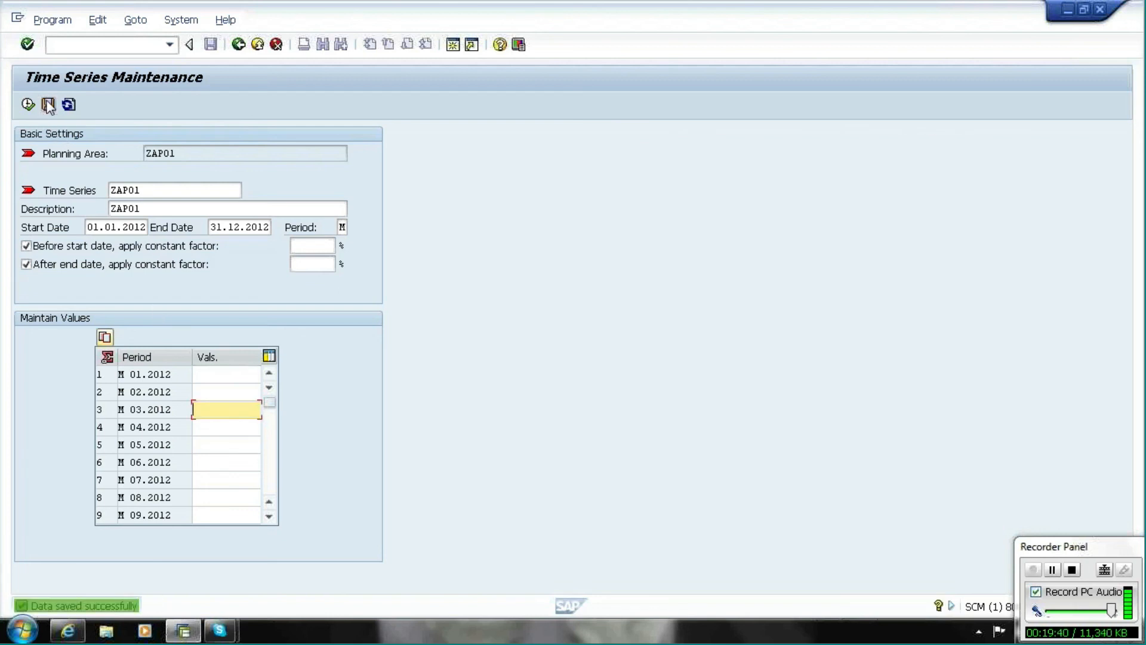
{"action": "left_click", "coordinate": [28, 105]}
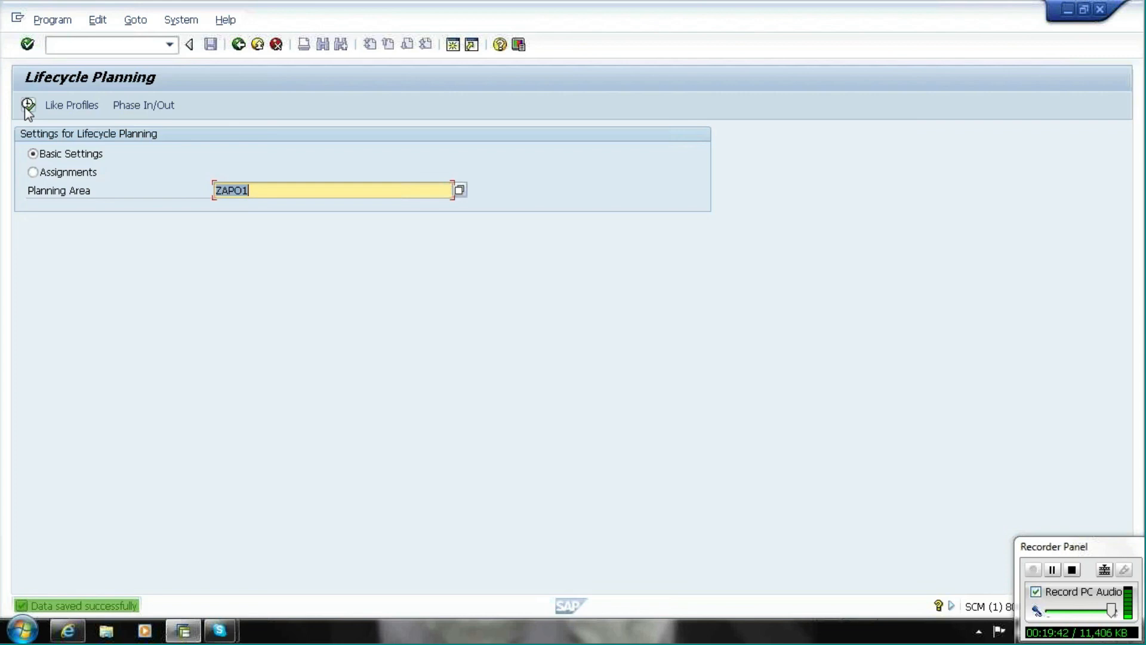
Open the lifecycle assignments for ZAPO1 and add an entry for product PINOUT at location L1.
{"action": "left_click", "coordinate": [67, 175]}
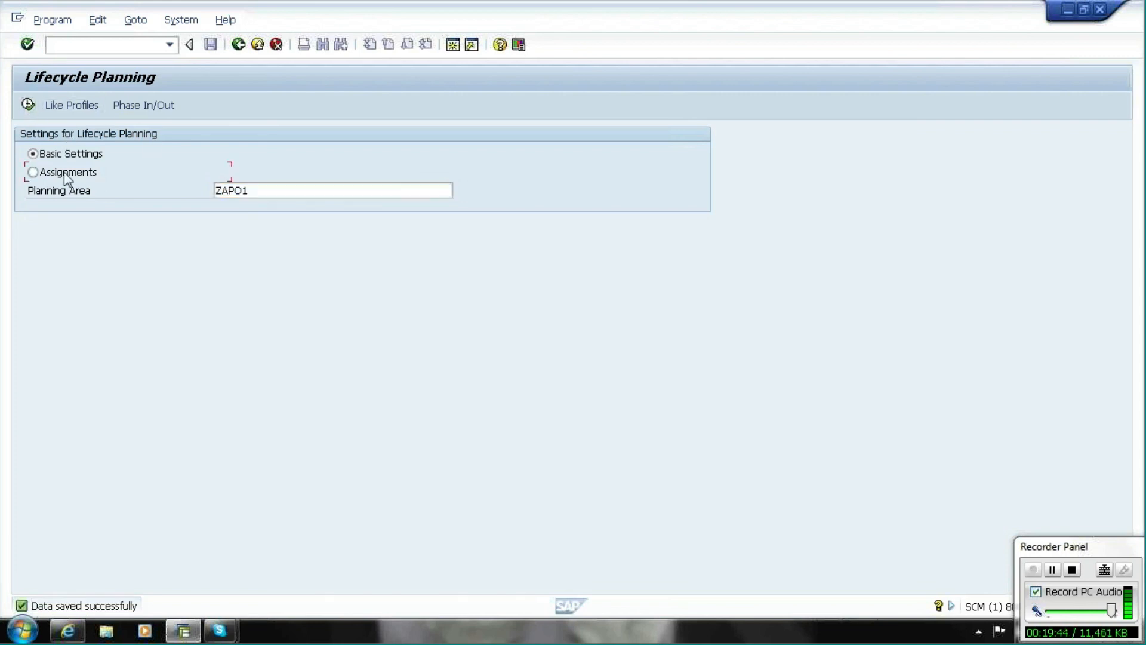
{"action": "left_click", "coordinate": [28, 106]}
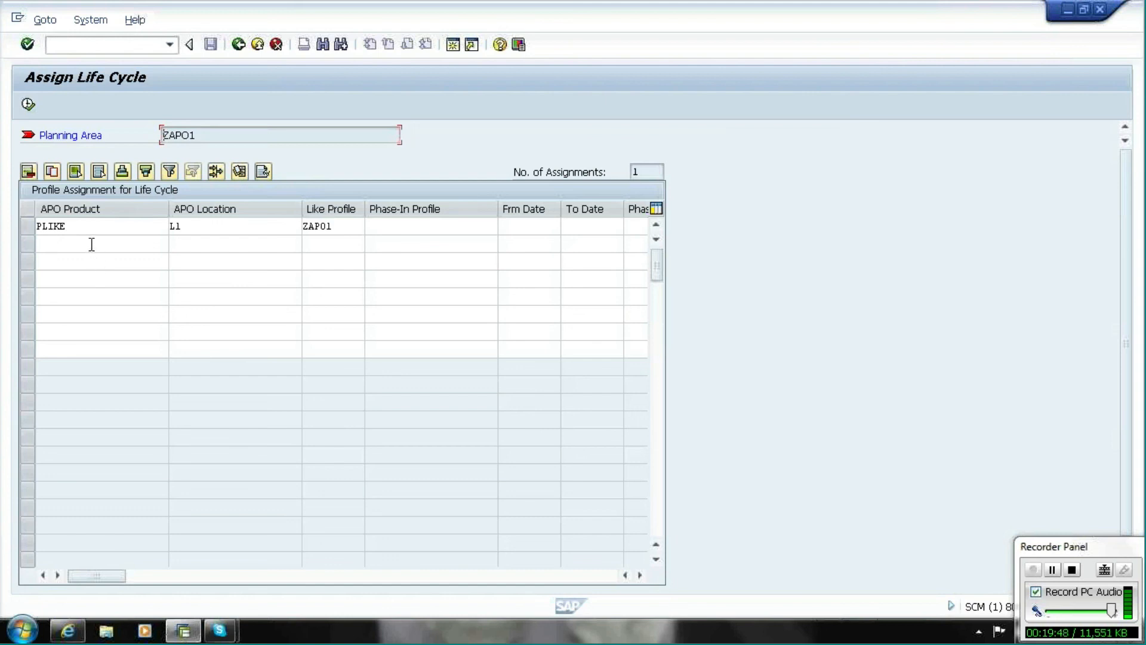
{"action": "left_click", "coordinate": [92, 244]}
{"action": "type", "text": "PINPOT"}
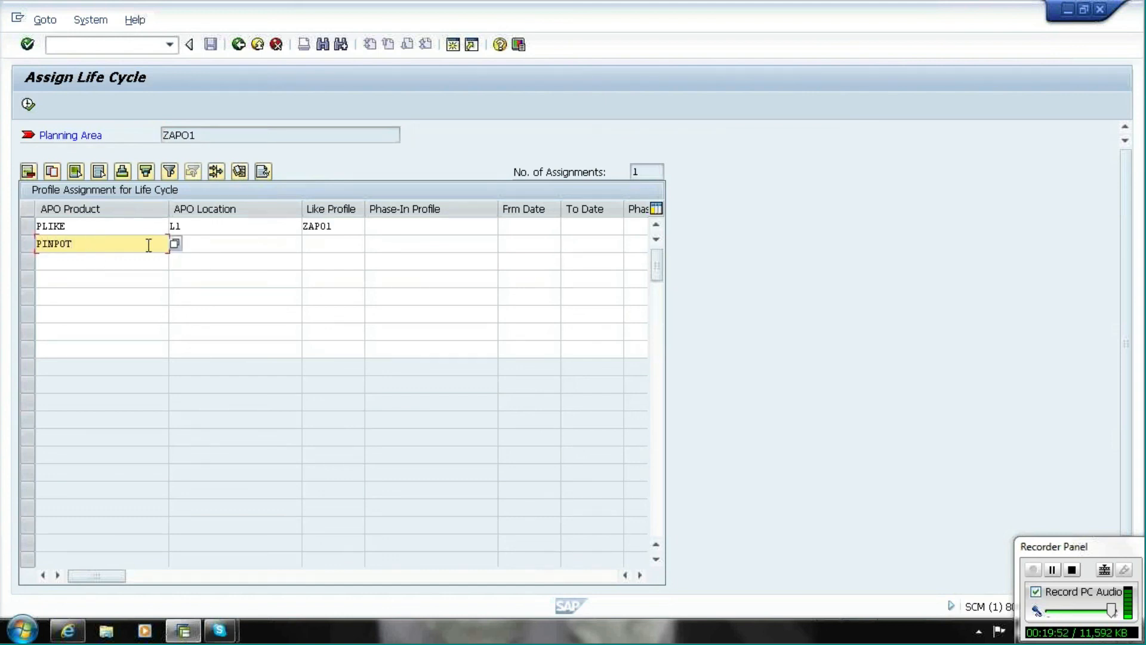
{"action": "left_click", "coordinate": [175, 244]}
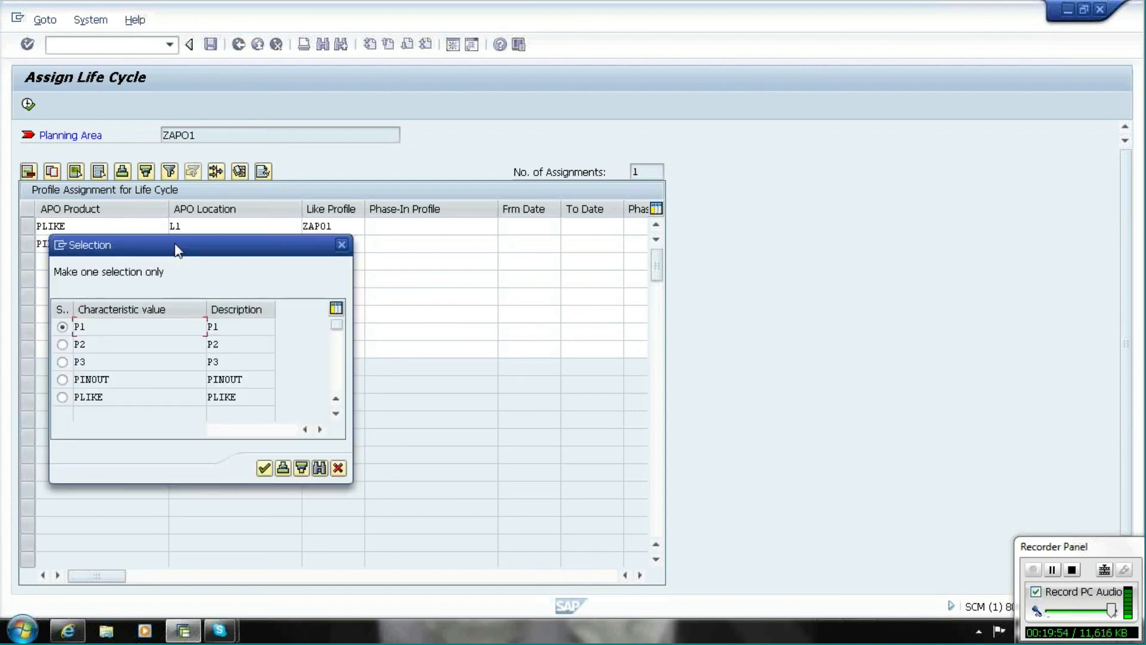
{"action": "left_click", "coordinate": [62, 380]}
{"action": "left_click", "coordinate": [263, 469]}
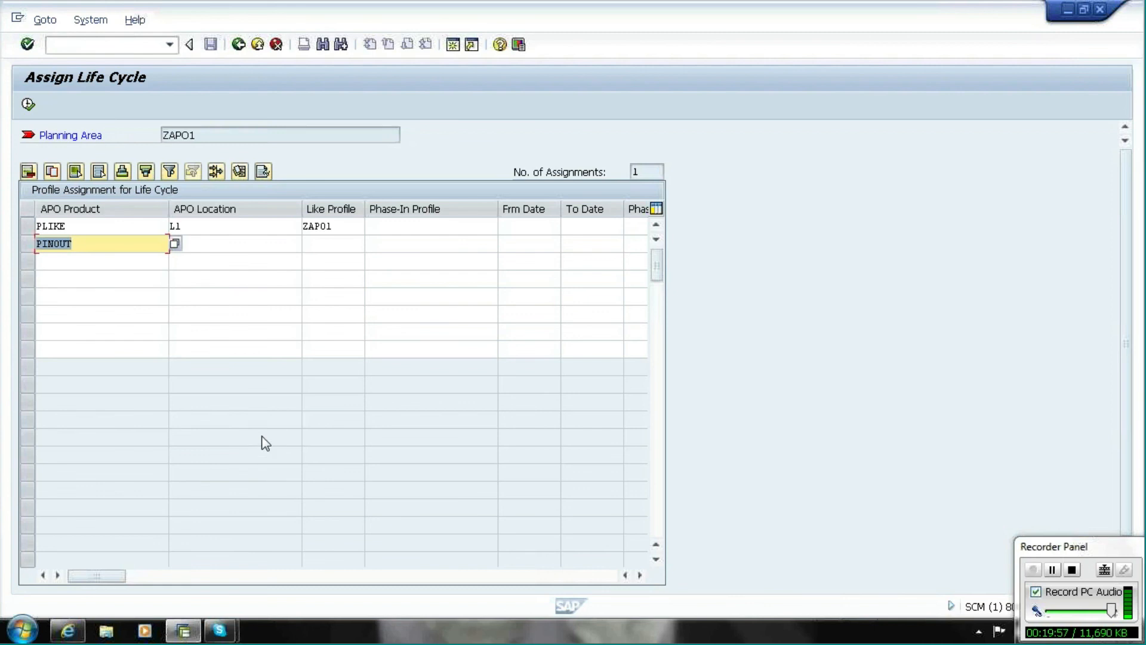
{"action": "left_click", "coordinate": [238, 246]}
{"action": "type", "text": "L1"}
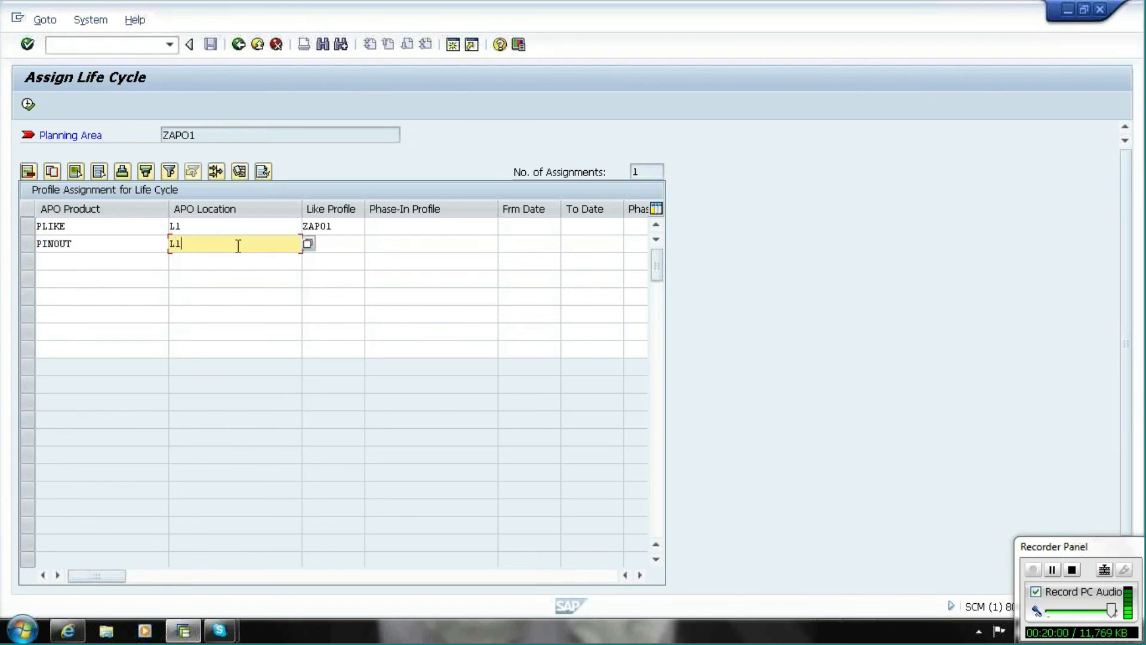
Assign phase-in profile ZAPO1 to PINOUT and execute the assignment.
{"action": "left_click", "coordinate": [411, 246]}
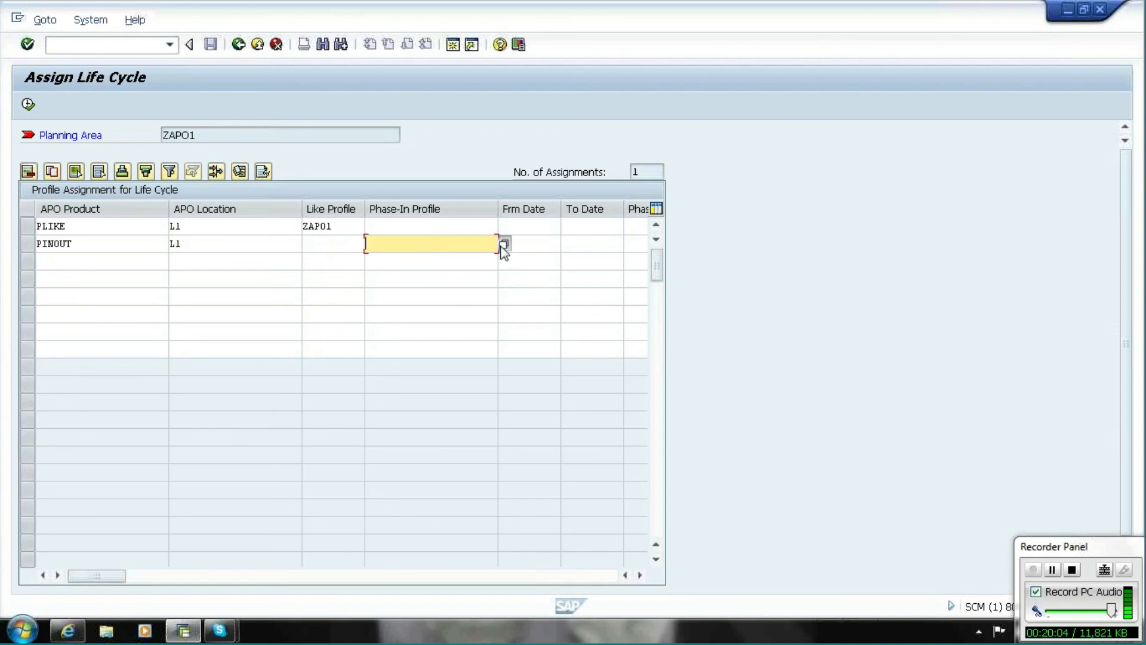
{"action": "left_click", "coordinate": [505, 245]}
{"action": "left_click", "coordinate": [154, 330]}
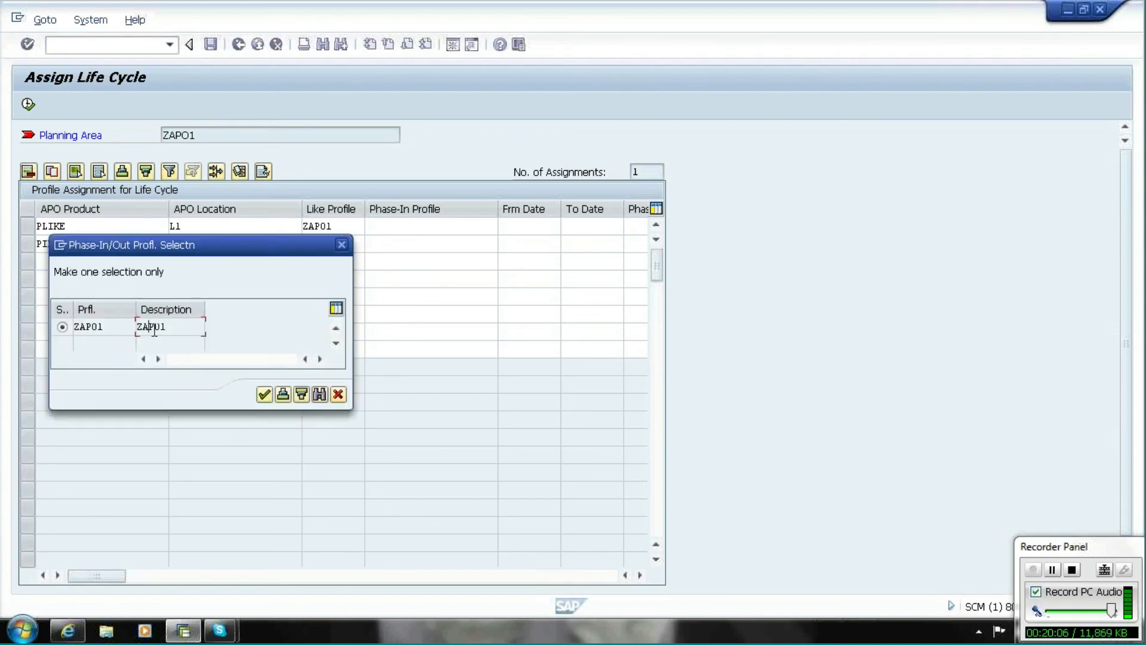
{"action": "double_click", "coordinate": [153, 329]}
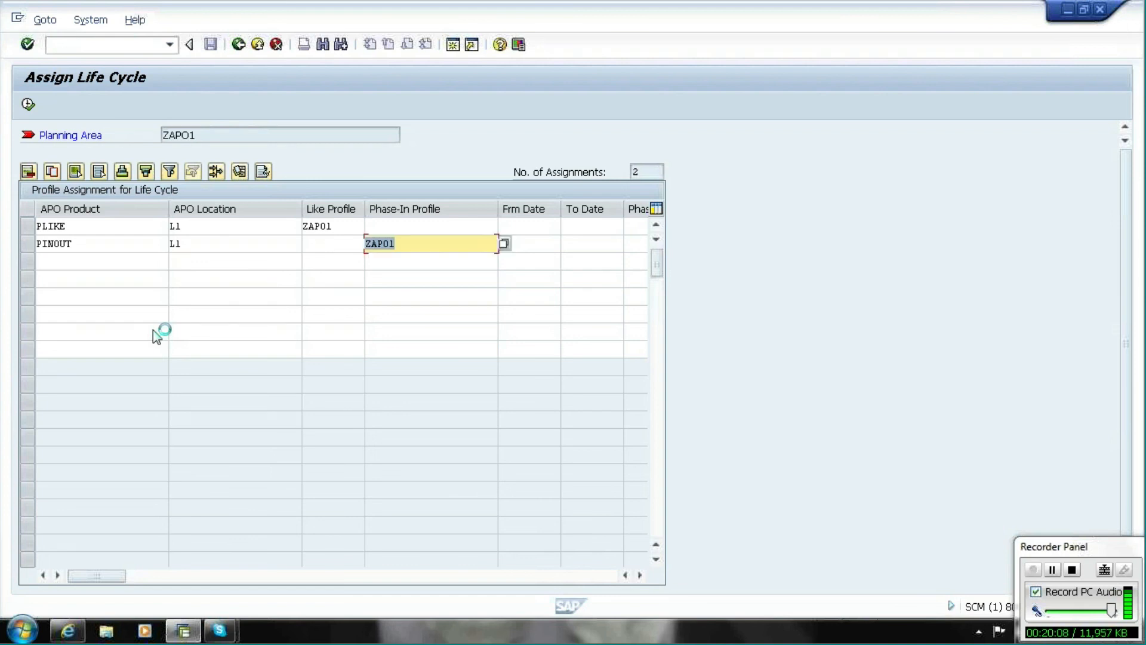
{"action": "left_click", "coordinate": [29, 107]}
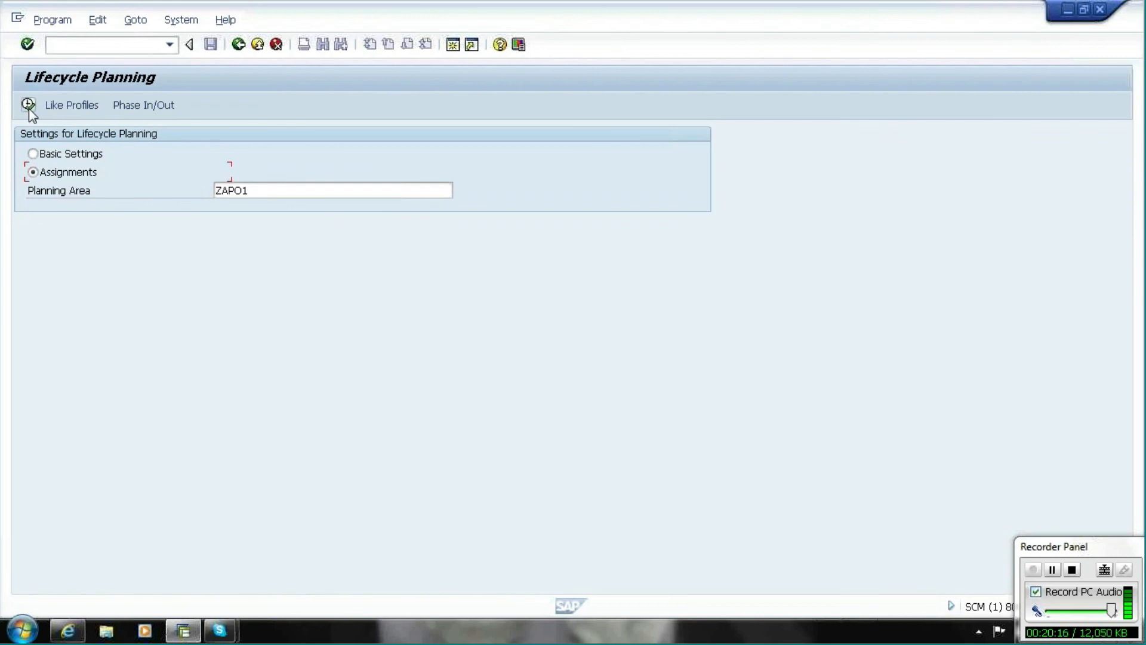
Reopen the lifecycle assignments and reselect phase-in profile ZAPO1 for PINOUT to fill in its from and to dates.
{"action": "left_click", "coordinate": [29, 106]}
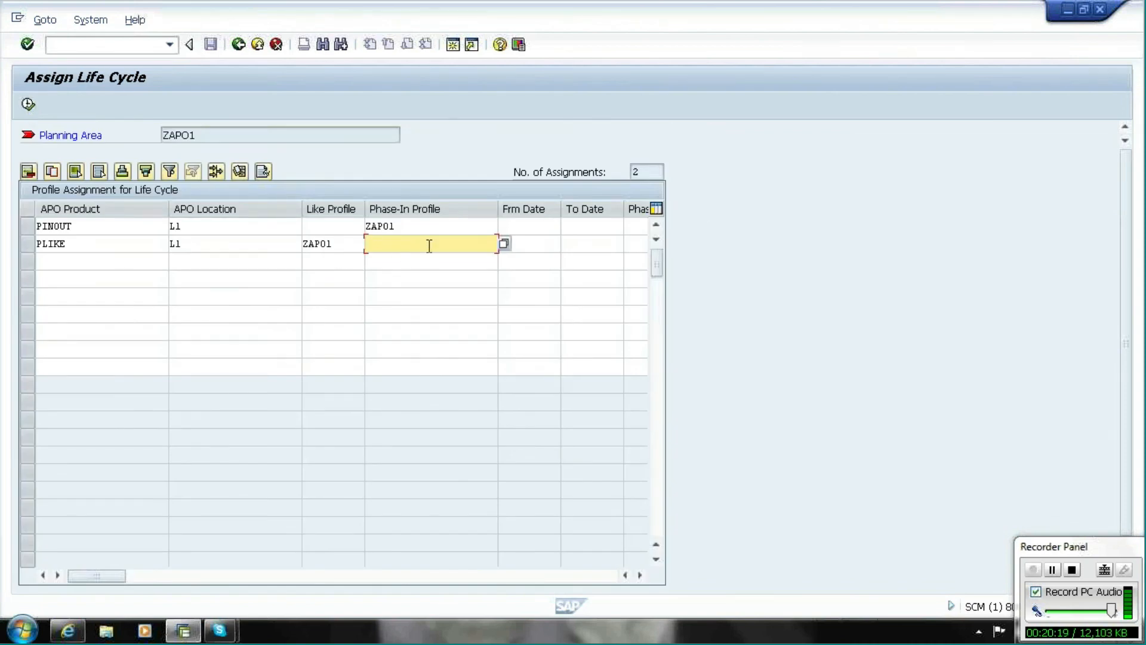
{"action": "left_click", "coordinate": [466, 227]}
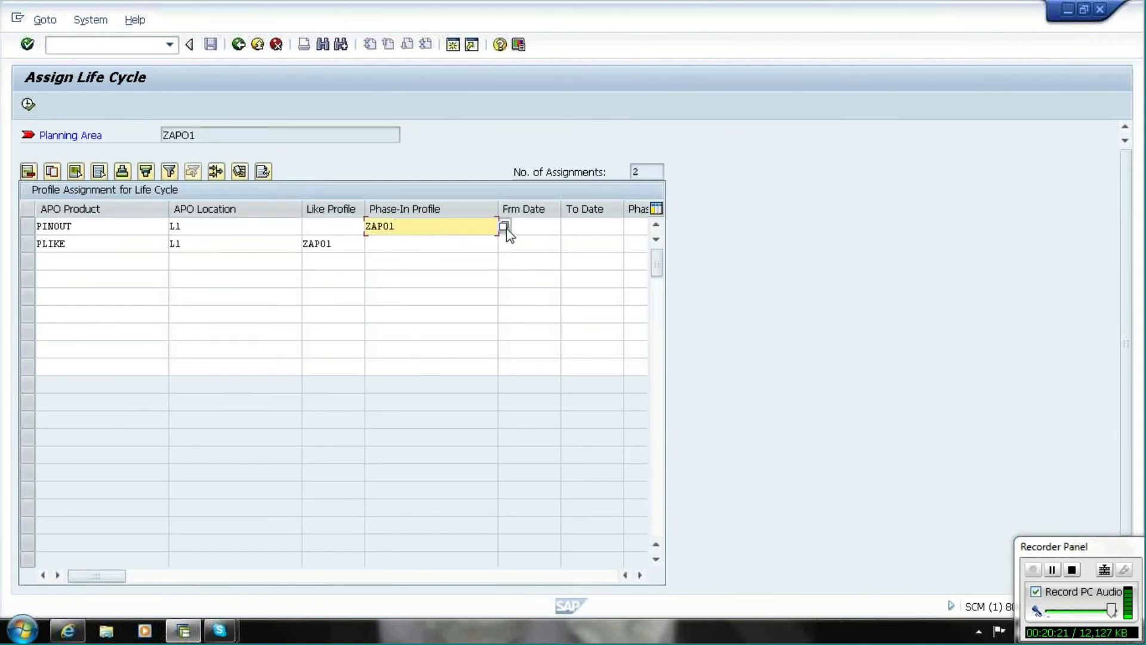
{"action": "left_click", "coordinate": [504, 228]}
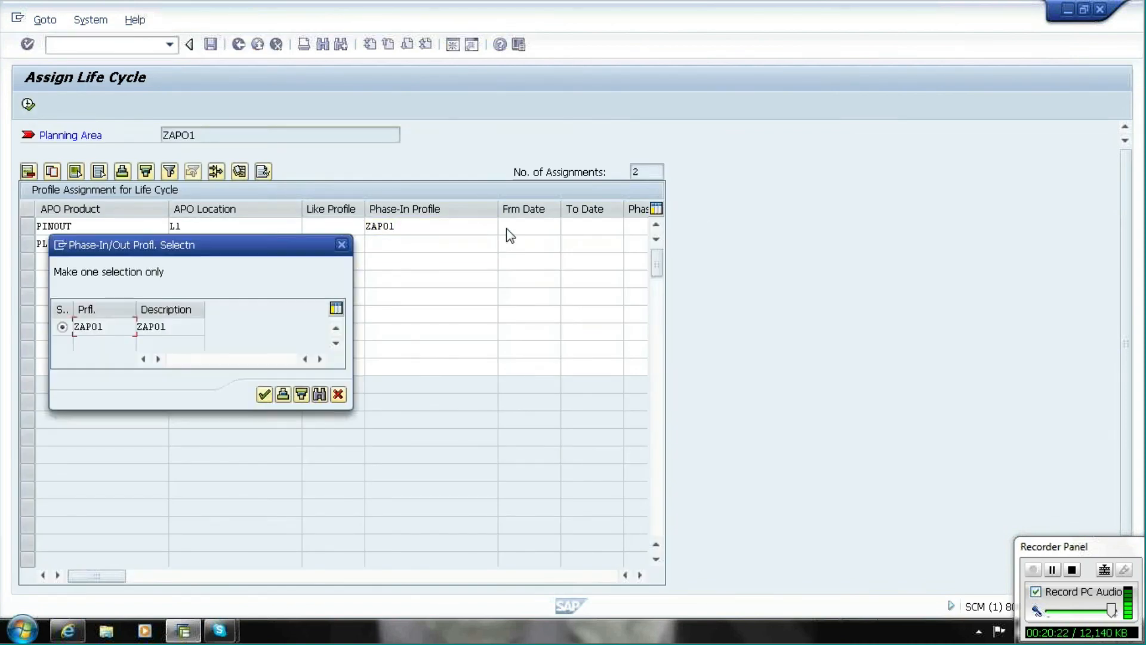
{"action": "double_click", "coordinate": [169, 328]}
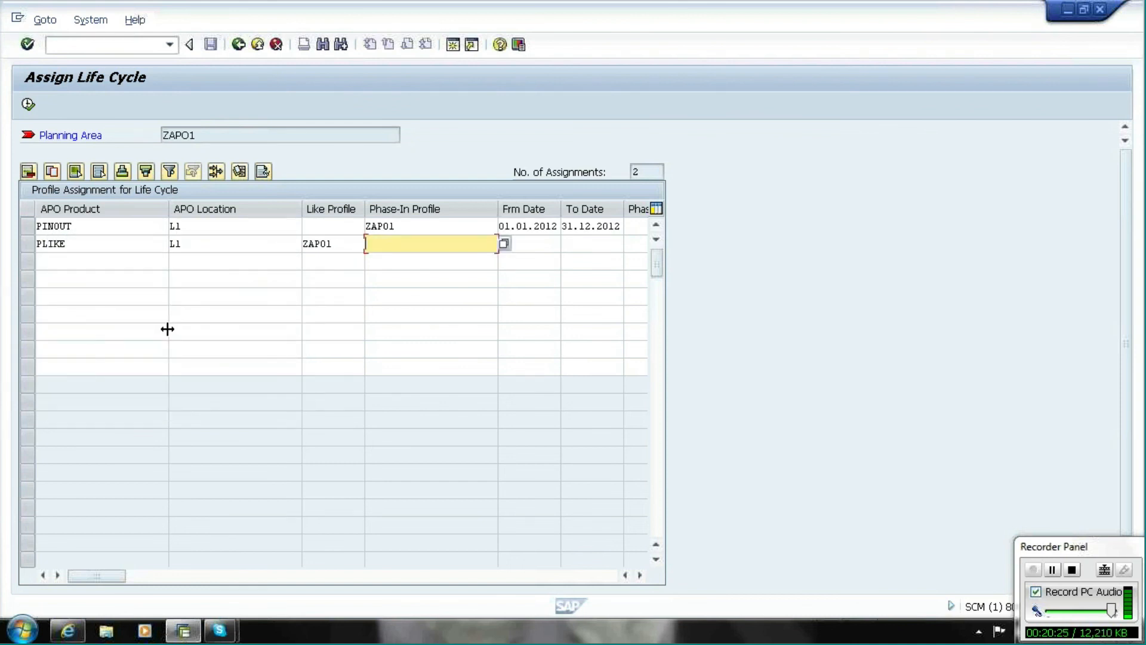